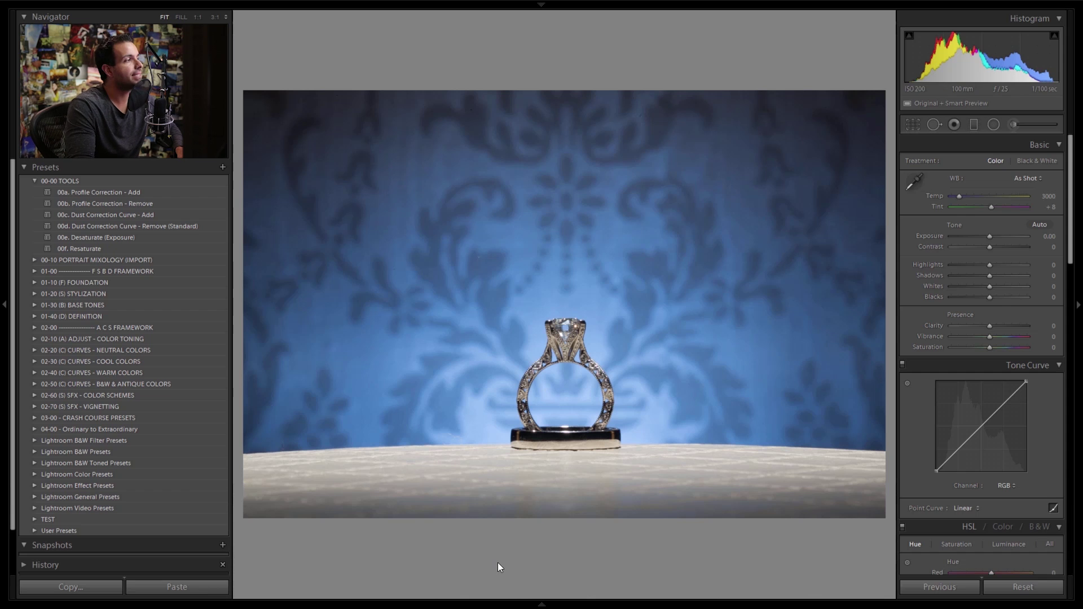
# Apply the "00c. Dust Correction Curve - Add" preset to the ring photo and look over its zigzag tone curve.
pyautogui.click(94, 216)
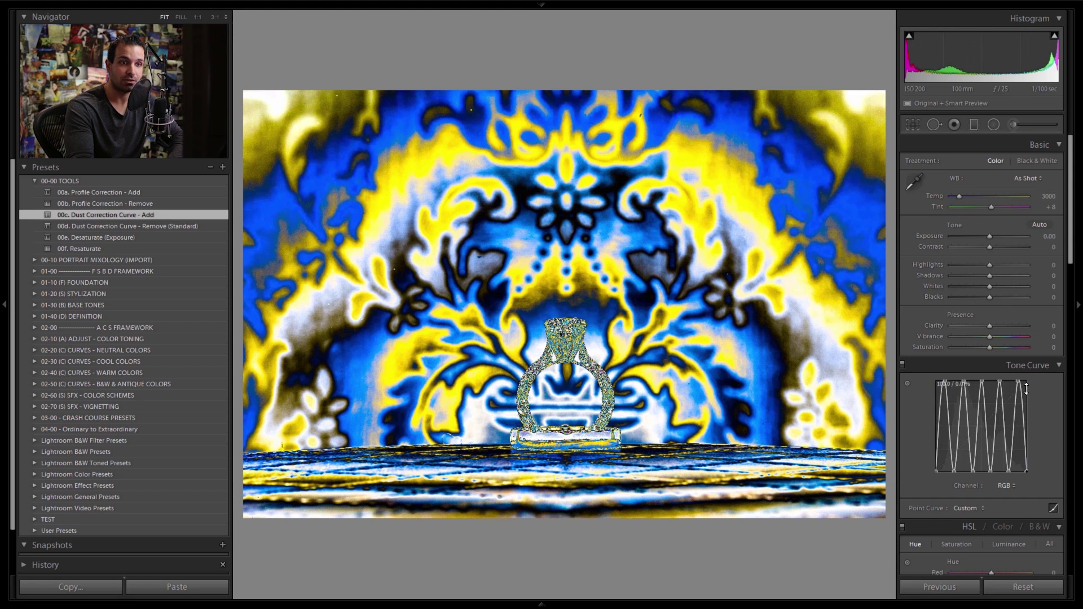
pyautogui.moveTo(999, 382); pyautogui.dragTo(1002, 382)
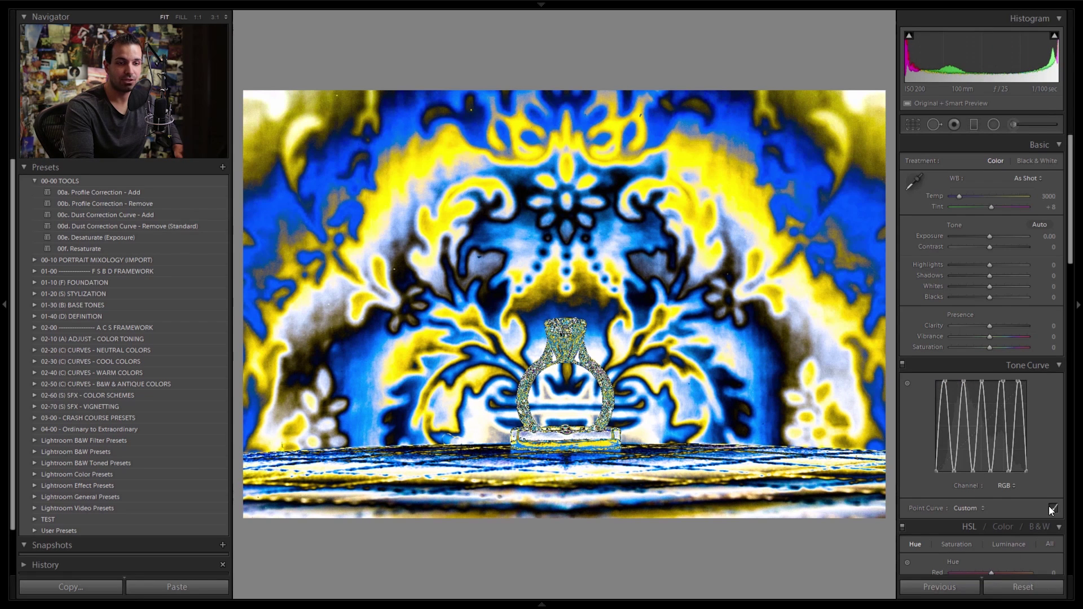
pyautogui.click(1007, 484)
pyautogui.click(1038, 471)
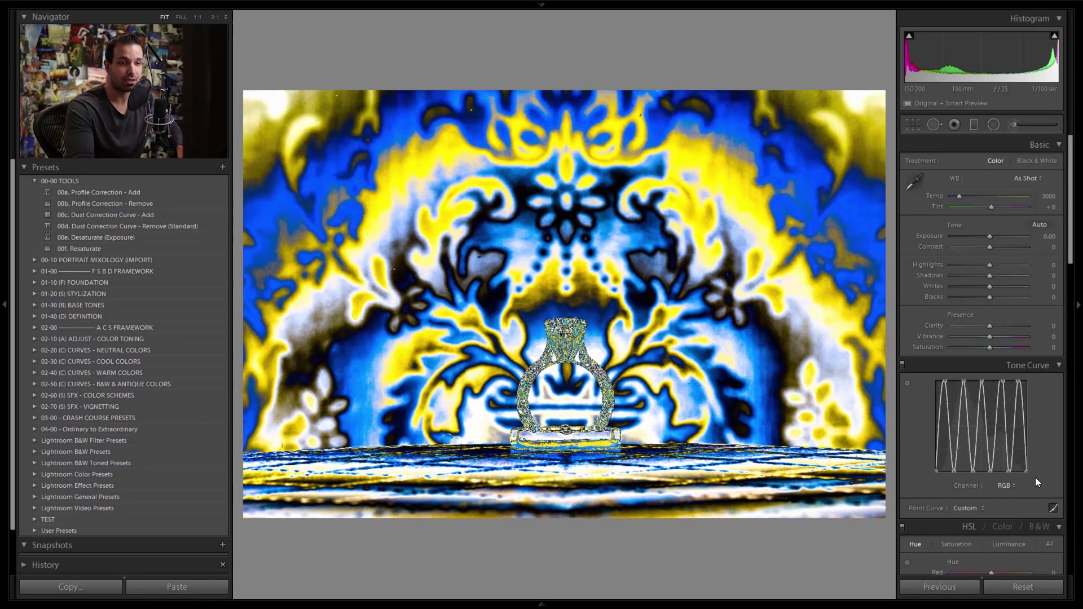
# Reset the tone curve to linear and start a zigzag by hand, placing points alternately at the curve's maximum and minimum.
pyautogui.press('alt')
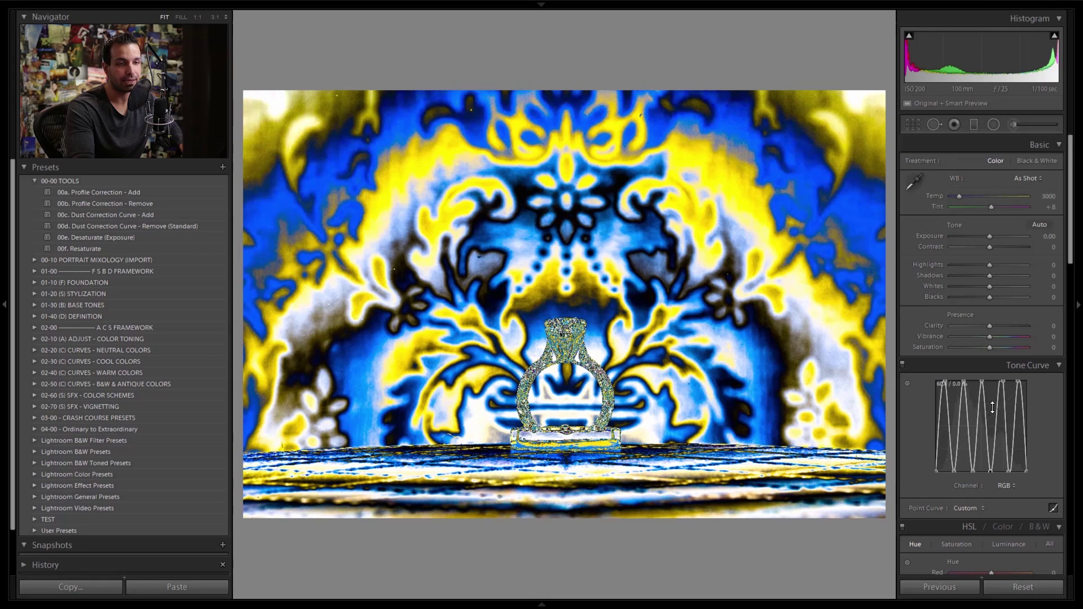
pyautogui.rightClick(976, 406)
pyautogui.click(993, 437)
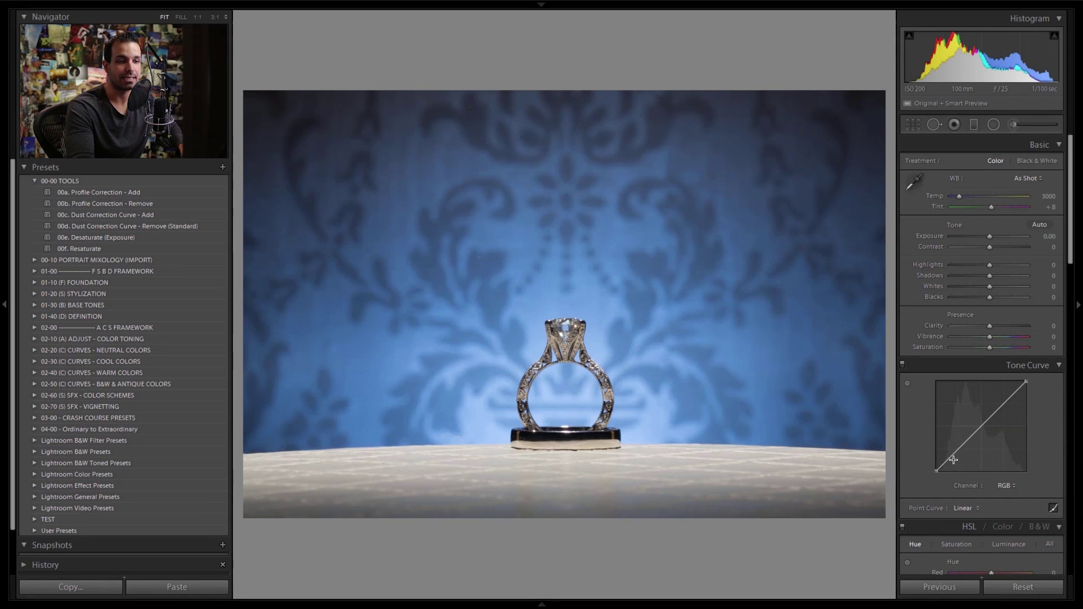
pyautogui.moveTo(944, 461); pyautogui.dragTo(944, 381)
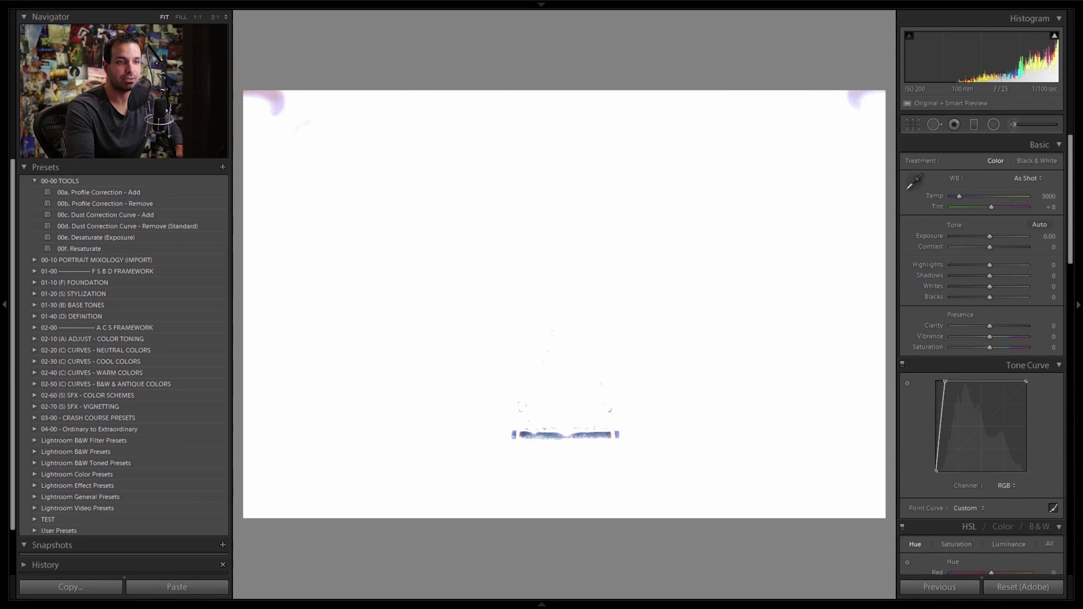
pyautogui.moveTo(953, 383); pyautogui.dragTo(953, 470)
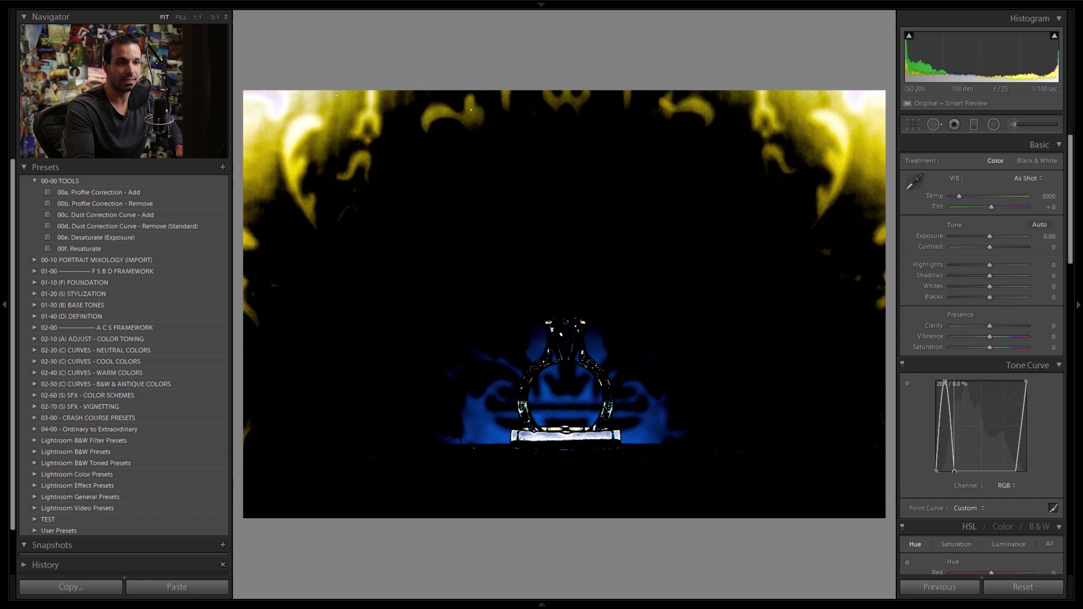
pyautogui.moveTo(966, 473); pyautogui.dragTo(963, 382)
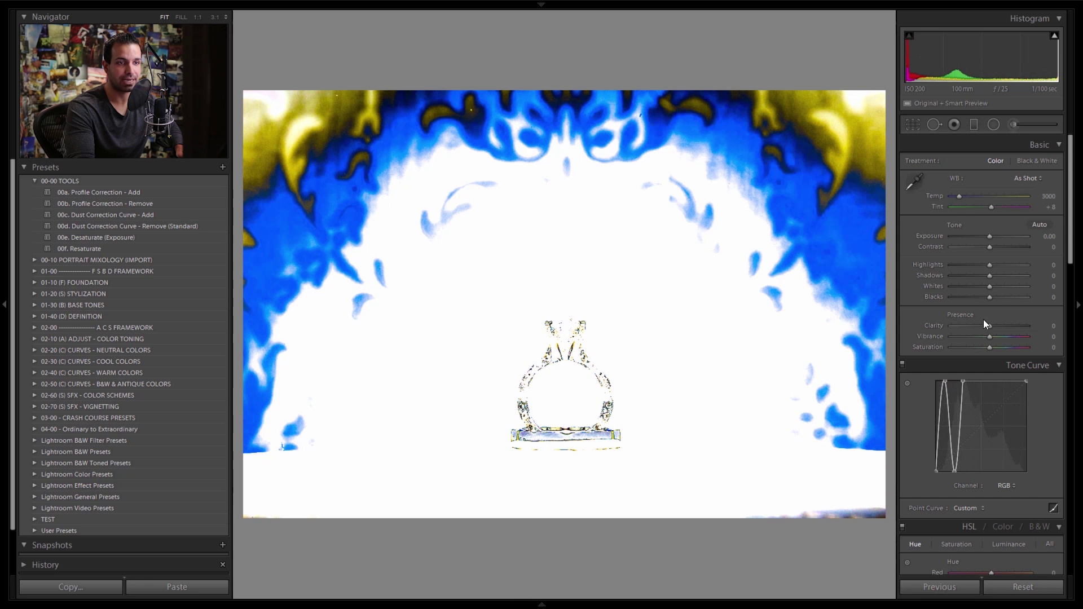
pyautogui.moveTo(974, 382); pyautogui.dragTo(972, 471)
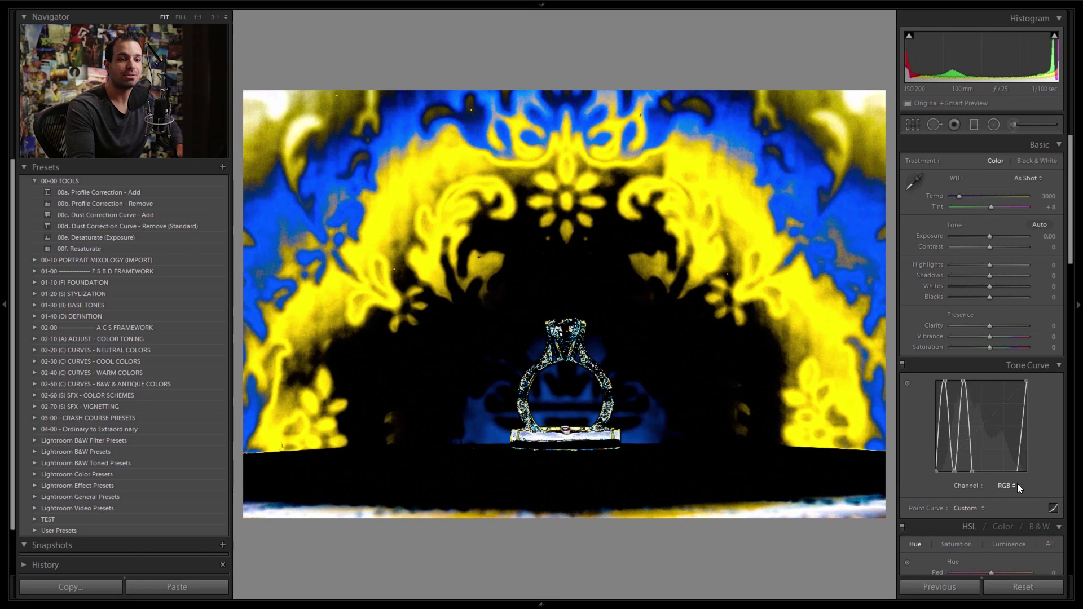
# Reapply "00c. Dust Correction Curve - Add" and try setting up a new develop preset that includes only Tone Curve.
pyautogui.click(128, 216)
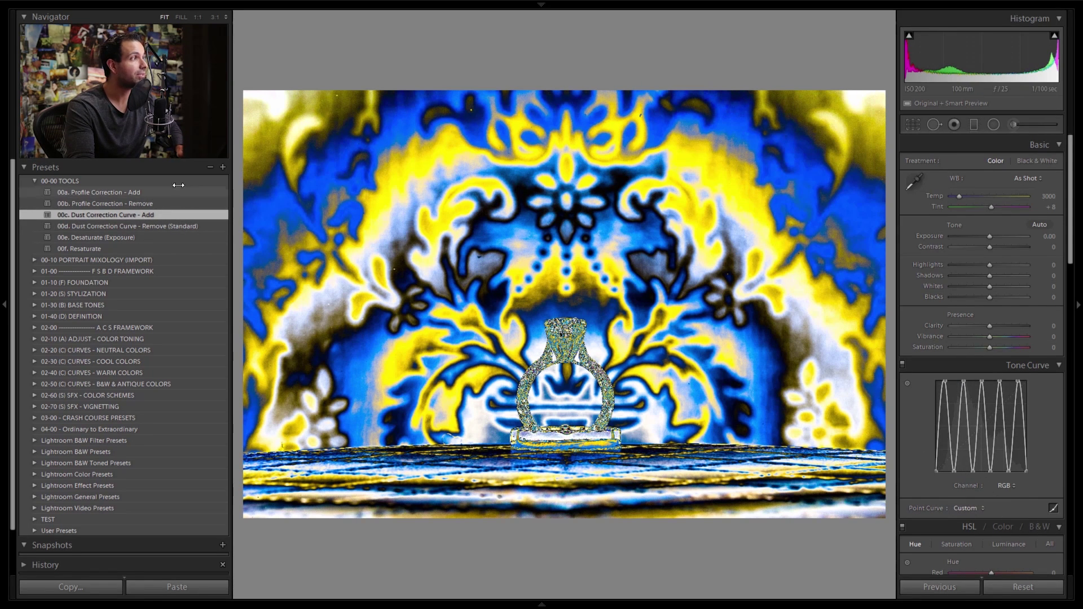
pyautogui.click(223, 167)
pyautogui.click(426, 490)
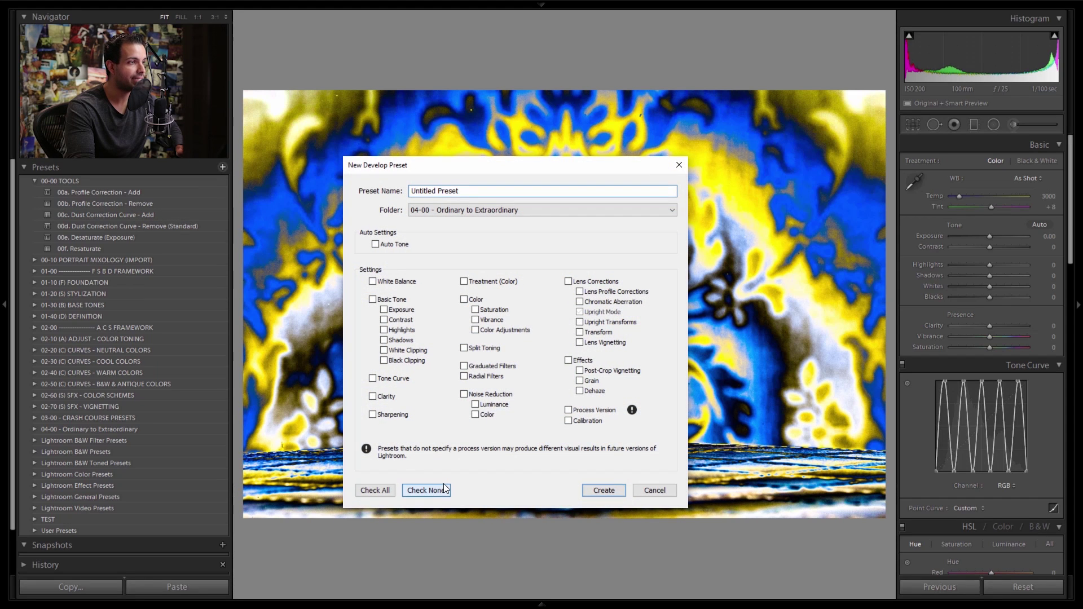
pyautogui.click(383, 377)
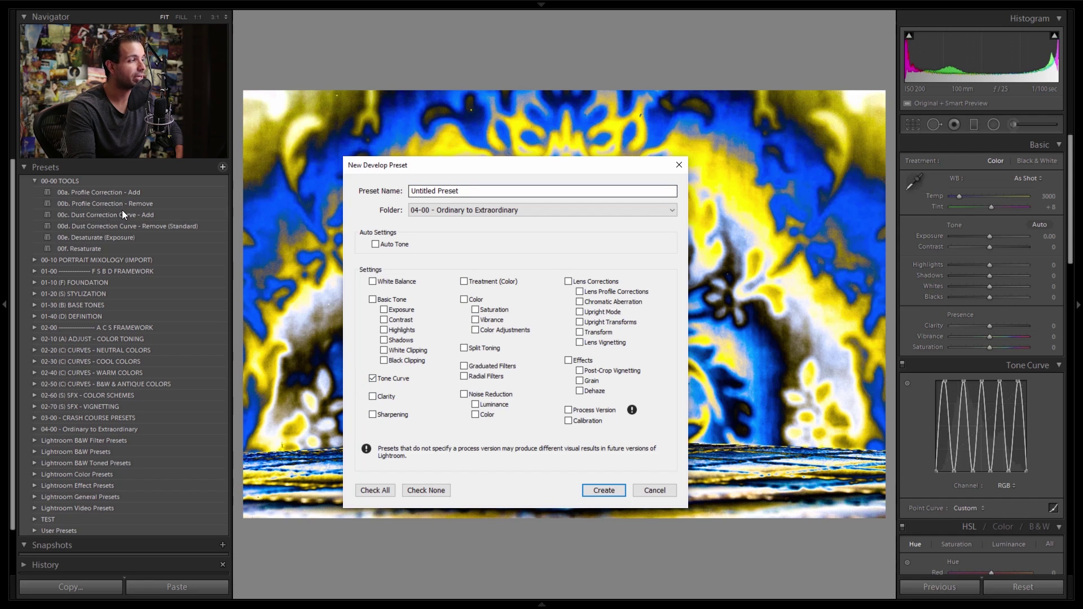
pyautogui.click(648, 492)
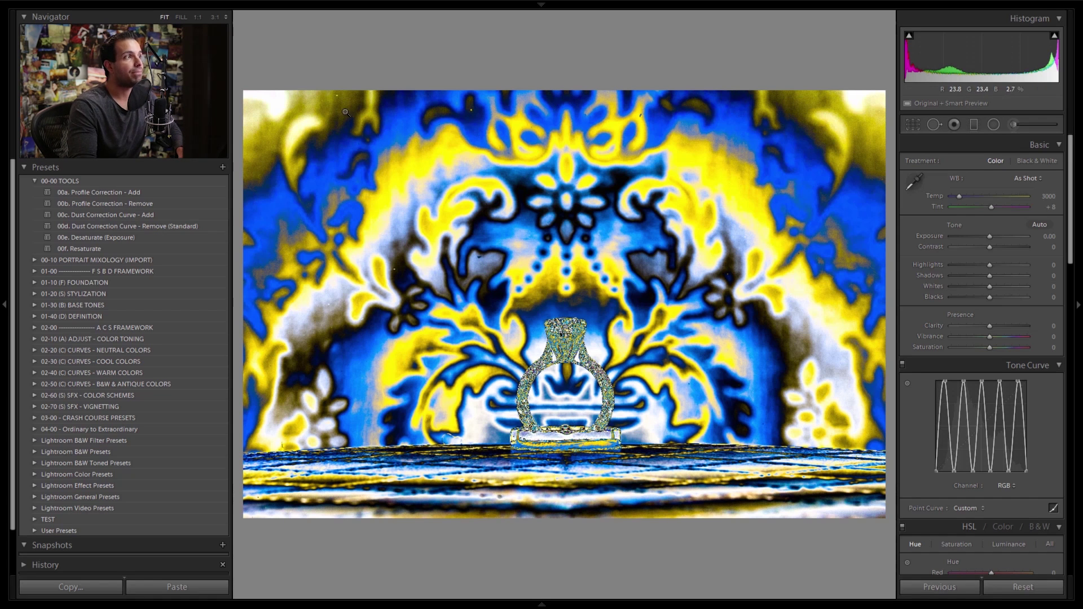
# Alternate between the "00d. Dust Correction Curve - Remove (Standard)" and "00c. Dust Correction Curve - Add" presets, ending on Add.
pyautogui.click(133, 225)
pyautogui.click(144, 215)
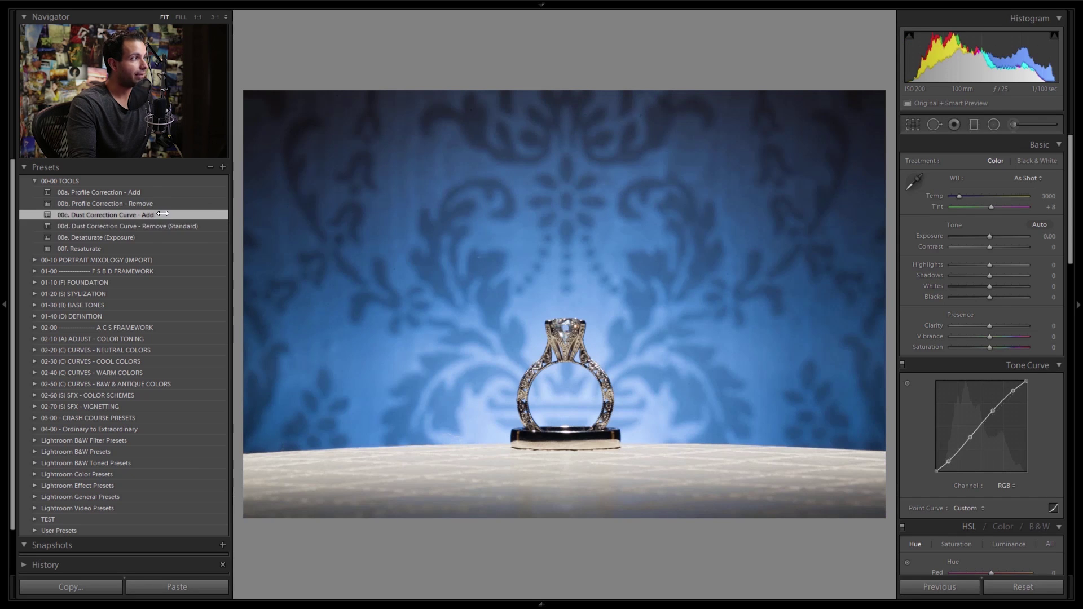
pyautogui.click(168, 225)
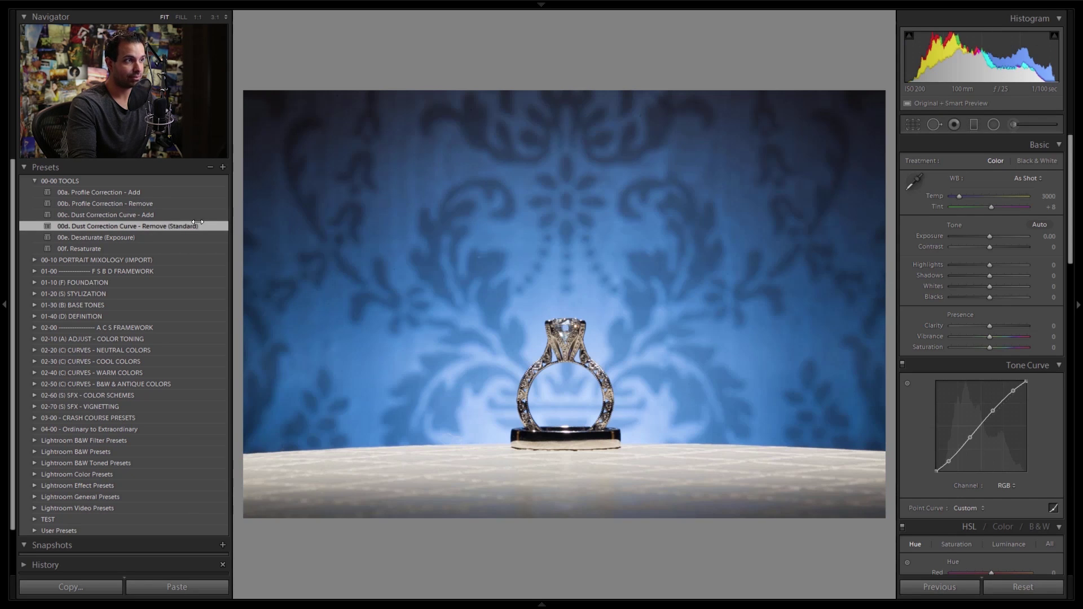
pyautogui.click(142, 217)
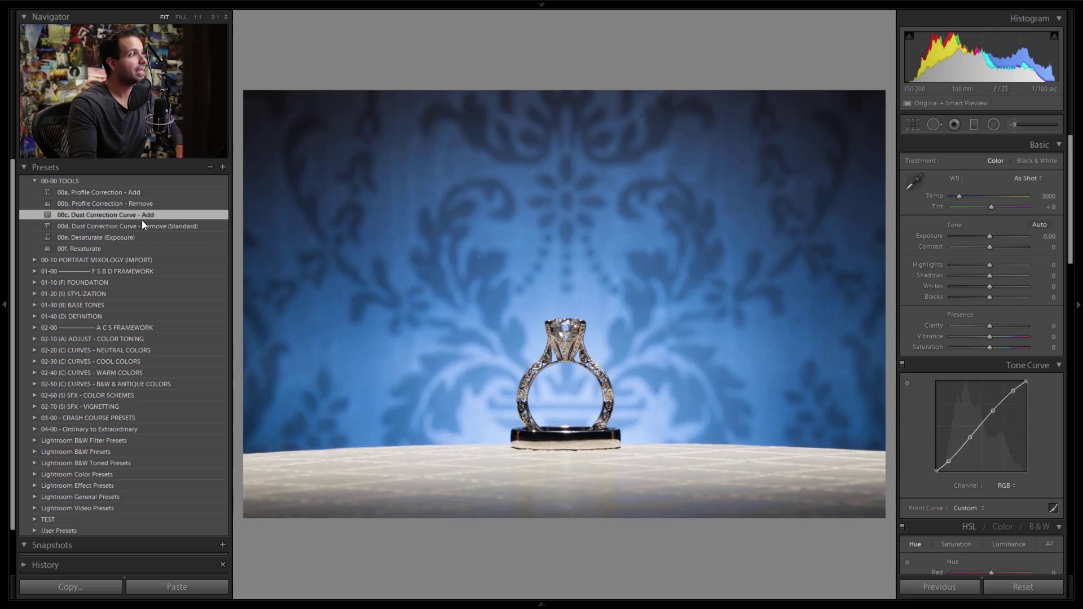
# Reset the photo's develop settings and examine the backdrop's upper-left corner for dust at 1:1.
pyautogui.click(322, 120)
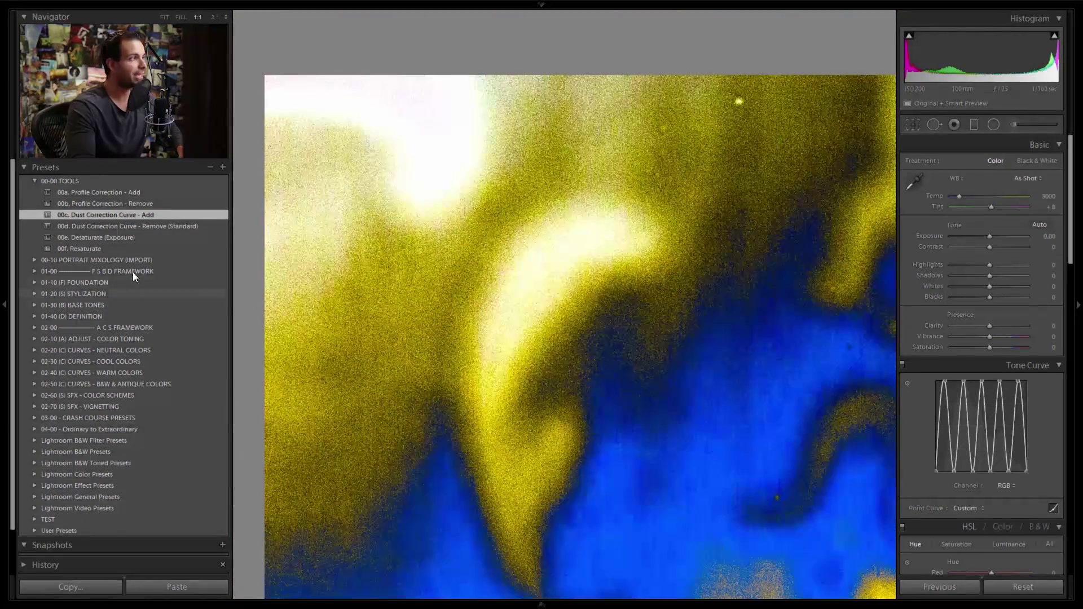
pyautogui.click(547, 214)
pyautogui.hotkey('ctrl', 'shift', 'r')
pyautogui.click(328, 105)
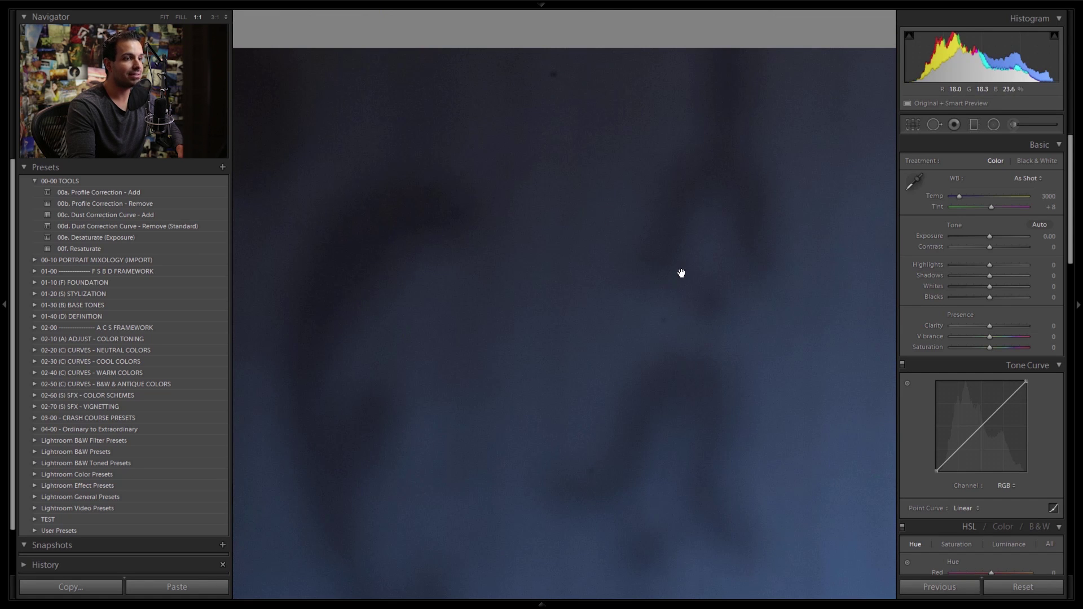
# Apply the "00c. Dust Correction Curve - Add" preset and check the photo's upper-left corner at 1:1.
pyautogui.click(127, 215)
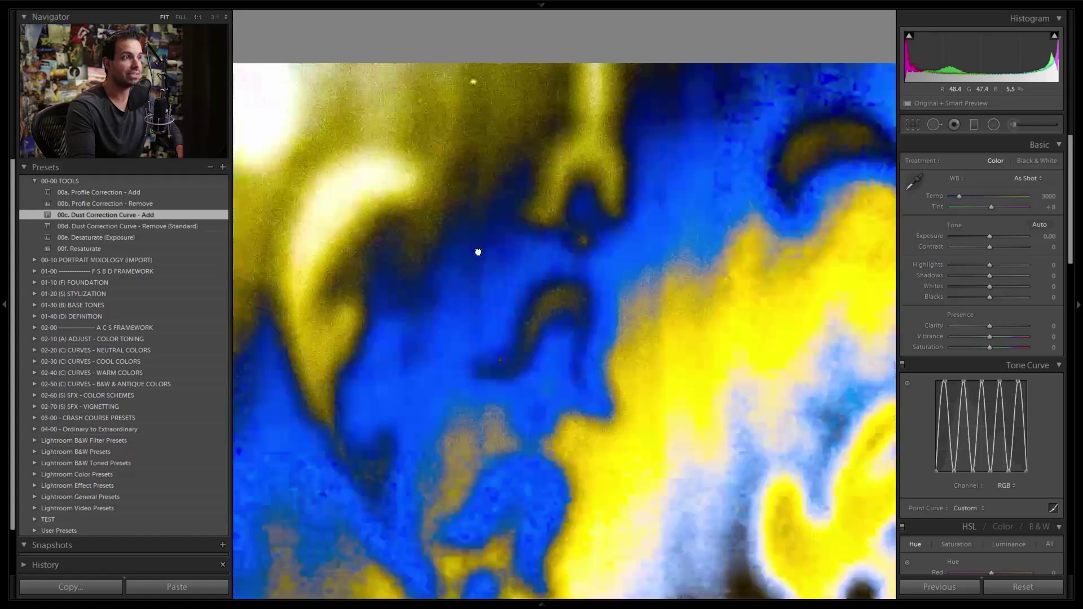
pyautogui.click(473, 251)
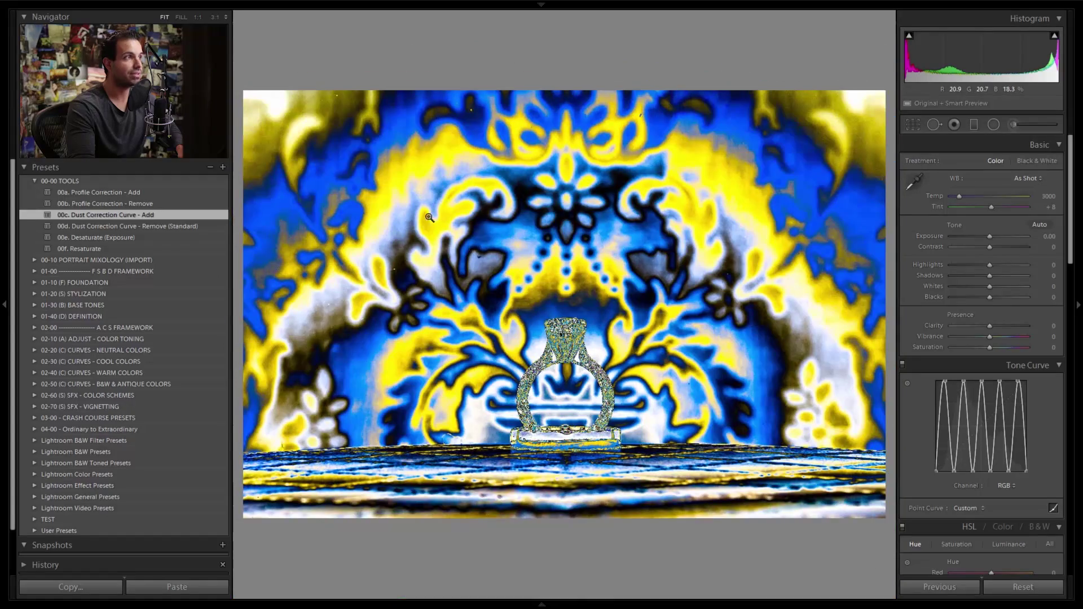
pyautogui.click(325, 119)
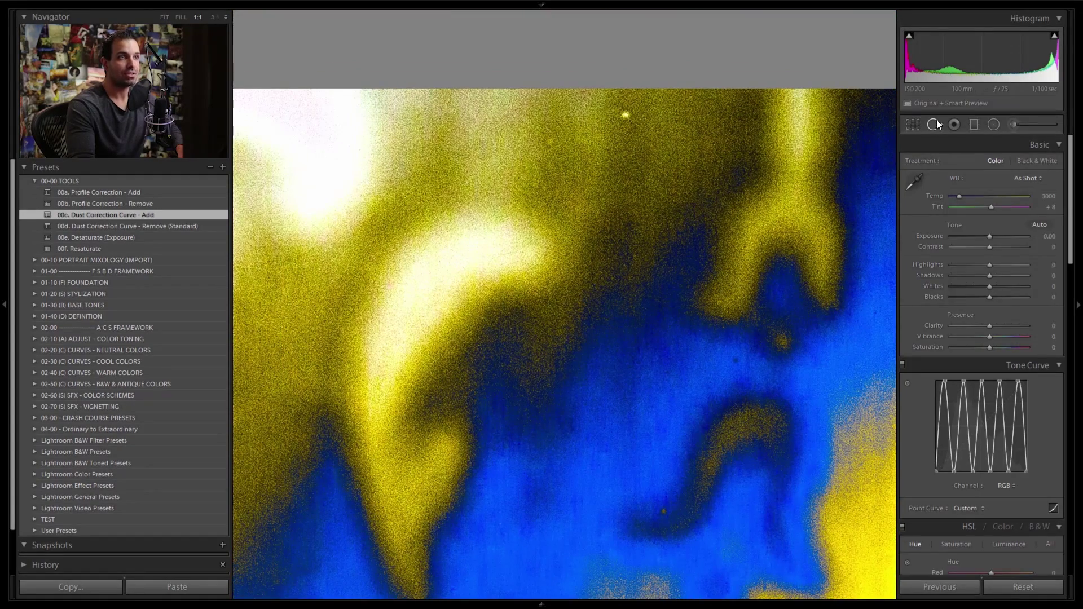
# Heal four dust spots in the photo's upper-left corner with the Spot Removal tool.
pyautogui.click(933, 125)
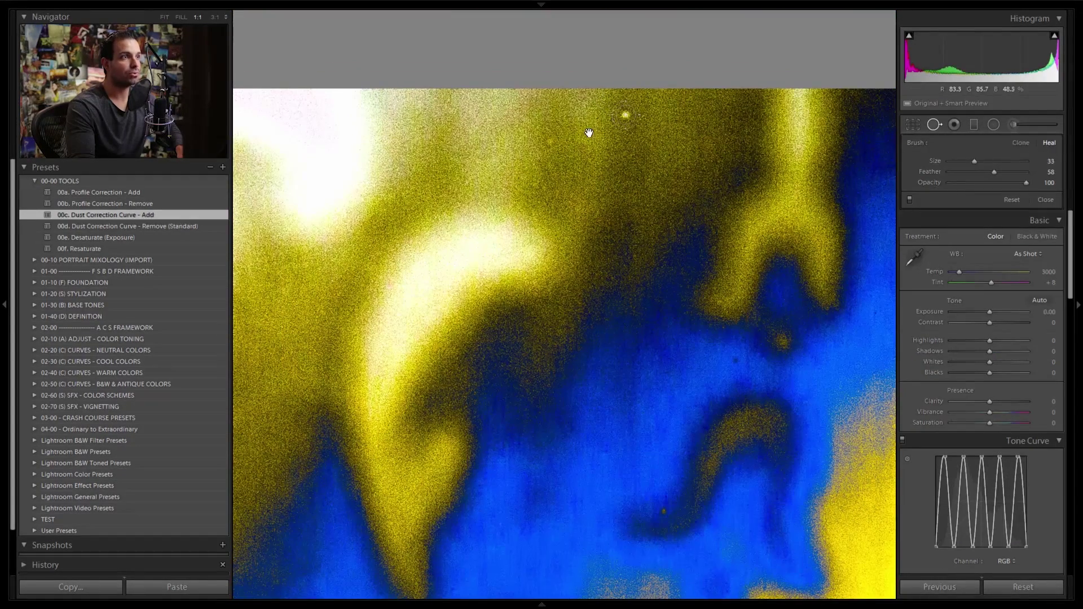
pyautogui.click(625, 116)
pyautogui.click(550, 139)
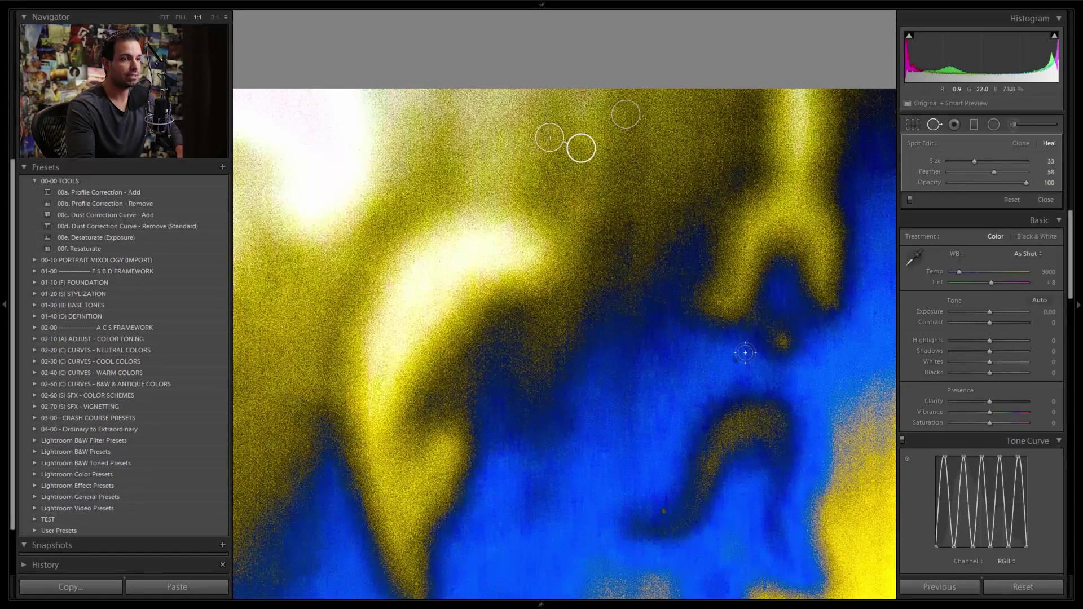
pyautogui.click(736, 361)
pyautogui.click(664, 512)
# Heal the dust spots around the floral motif on the left side of the backdrop at brush size 25.
pyautogui.press('z')
pyautogui.click(358, 293)
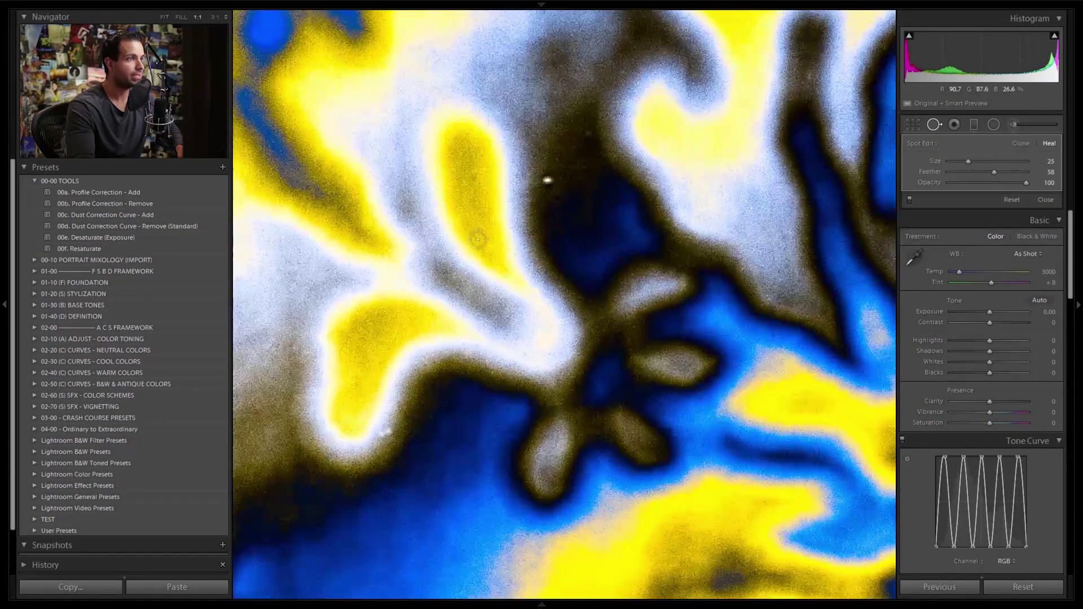
pyautogui.click(547, 180)
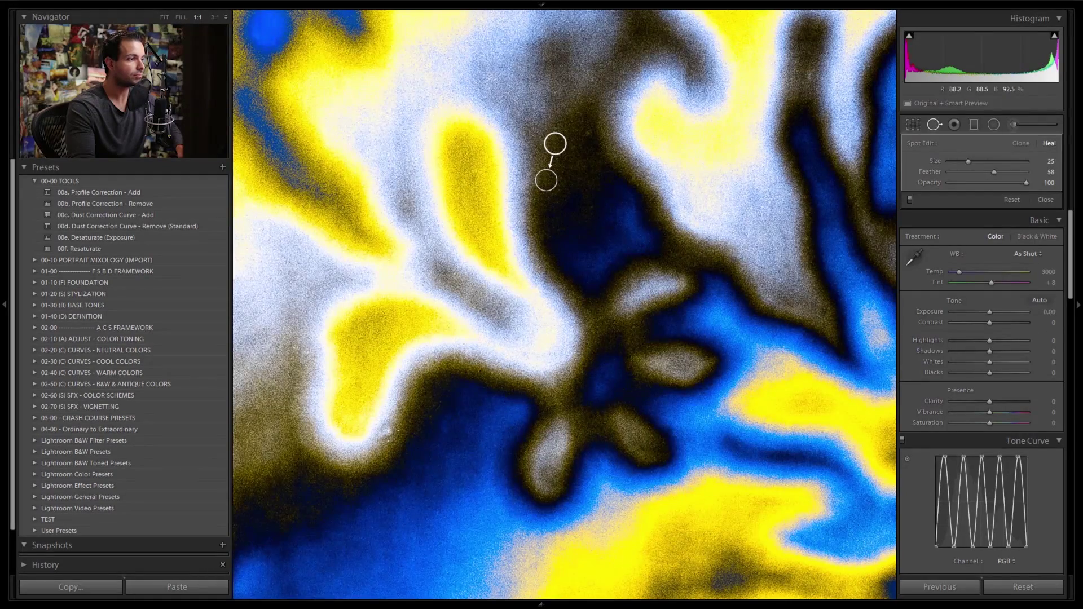
pyautogui.click(387, 435)
pyautogui.moveTo(237, 361); pyautogui.dragTo(449, 315)
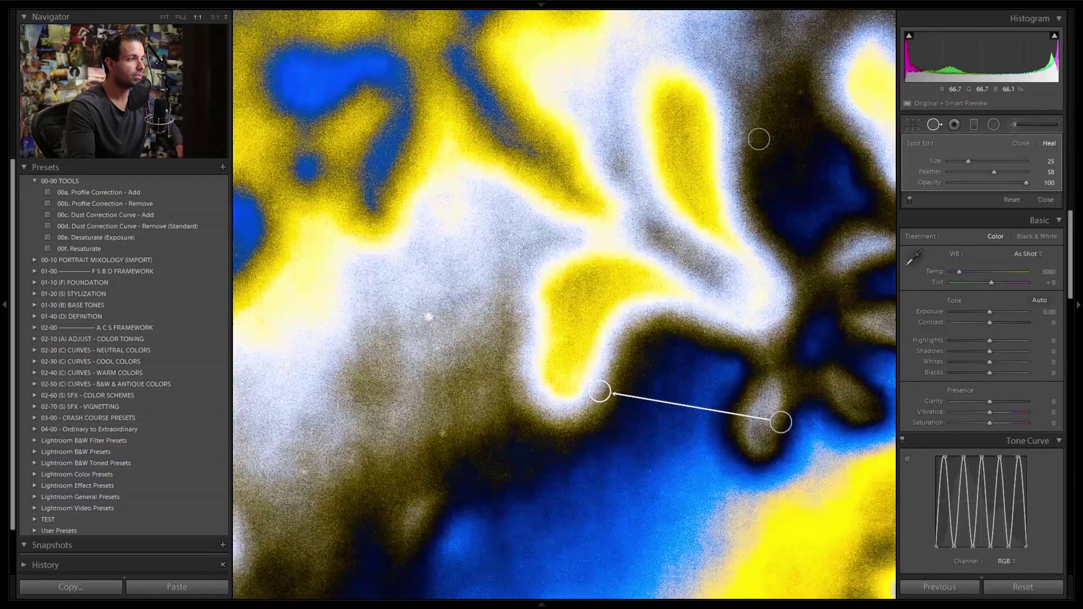
pyautogui.click(427, 316)
pyautogui.click(520, 313)
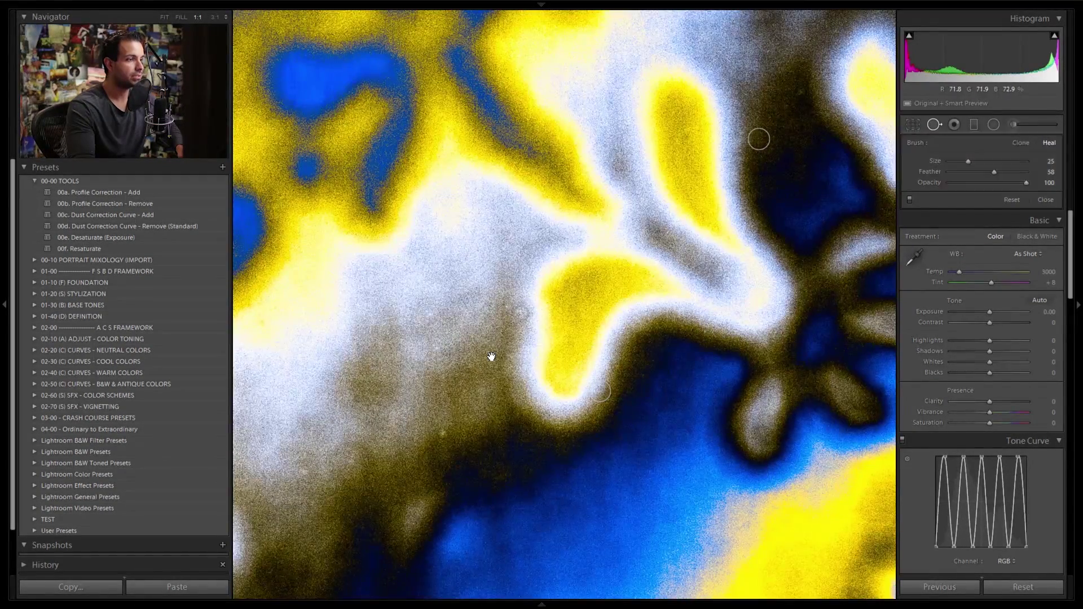
pyautogui.click(440, 436)
# Heal three more dust spots in the backdrop's lower-left area, using brush size 22 for the last one.
pyautogui.press('z')
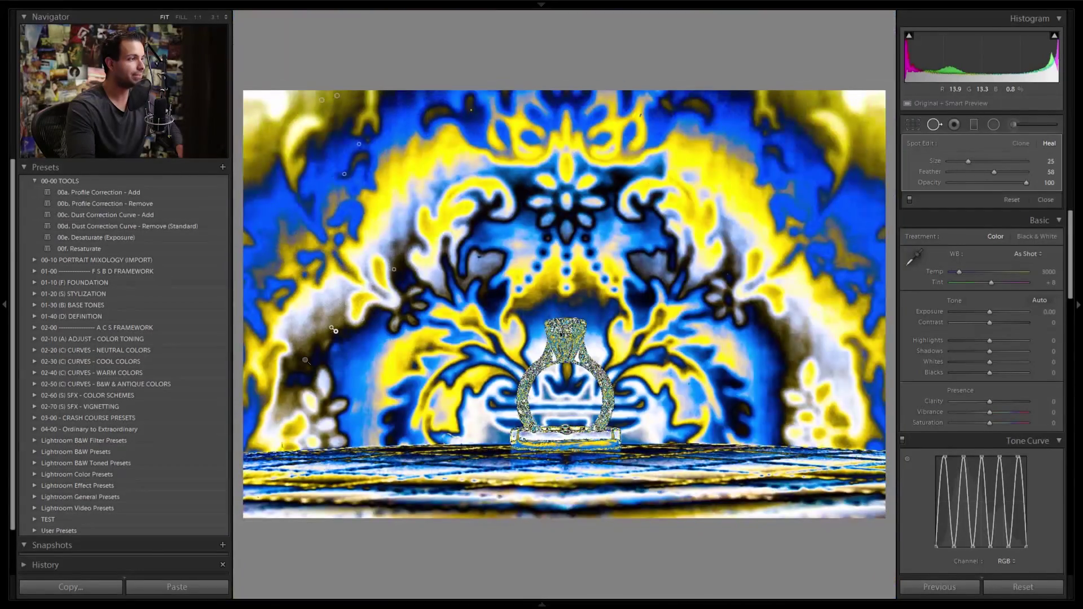
pyautogui.press('z')
pyautogui.click(317, 308)
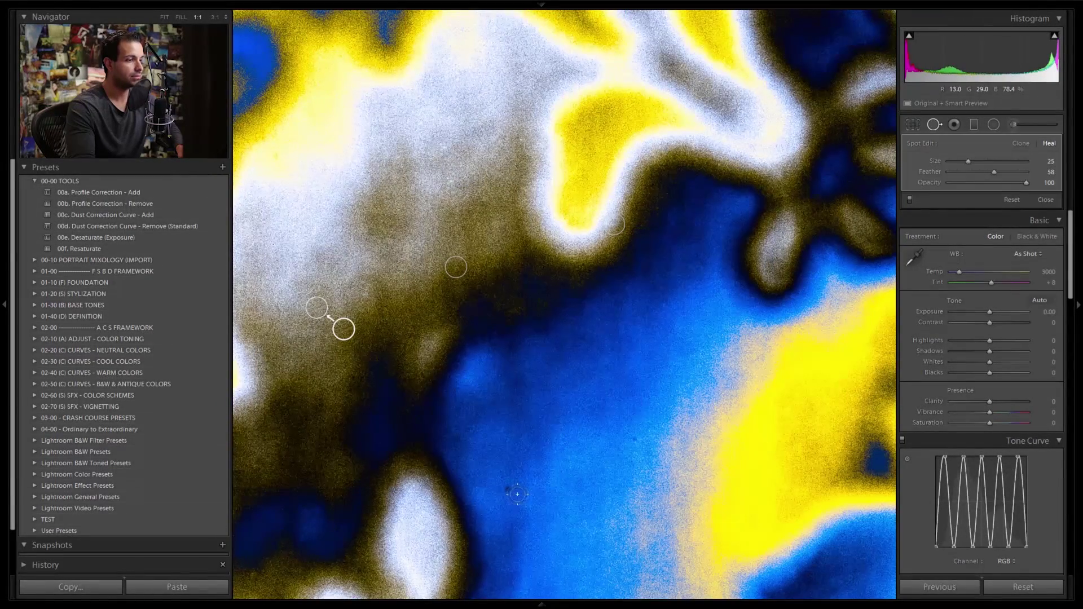
pyautogui.click(508, 487)
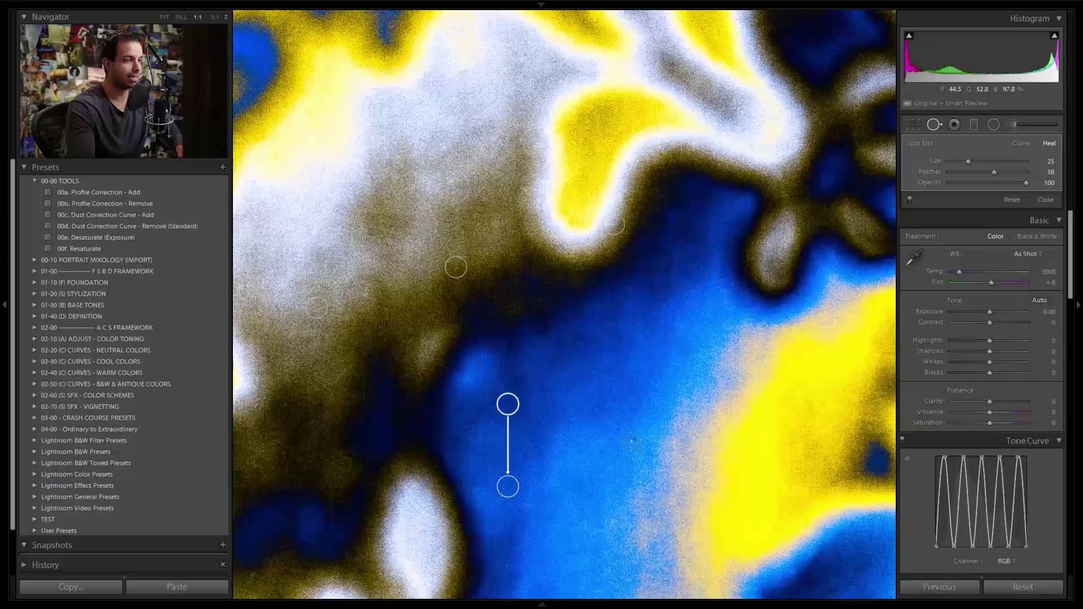
pyautogui.click(631, 439)
# Heal the dust spots in the leaf pattern just above and left of the ring.
pyautogui.press('z')
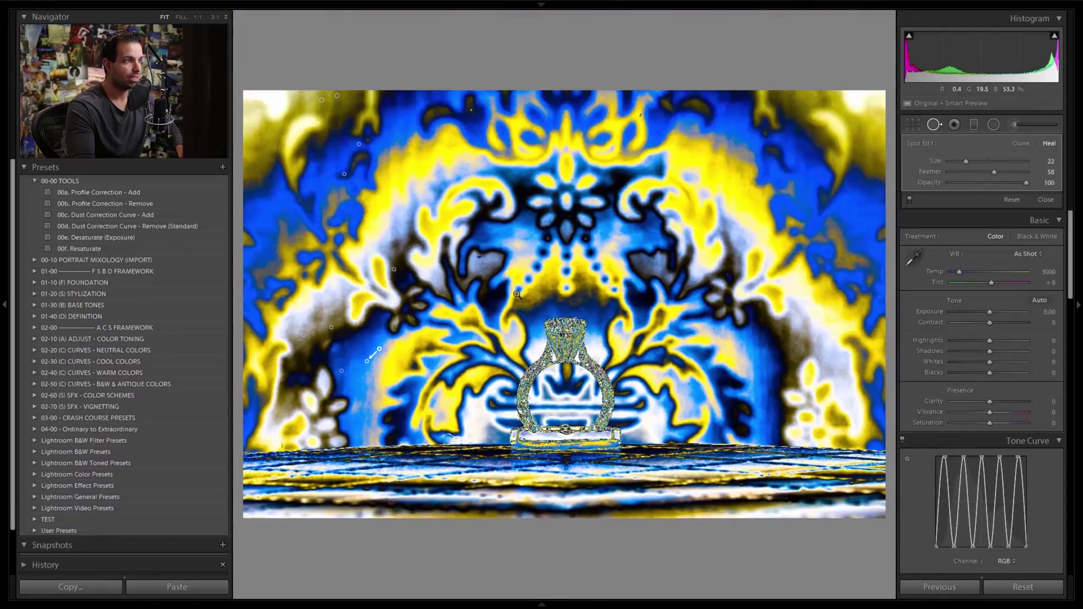
pyautogui.click(517, 294)
pyautogui.moveTo(419, 265); pyautogui.dragTo(427, 269)
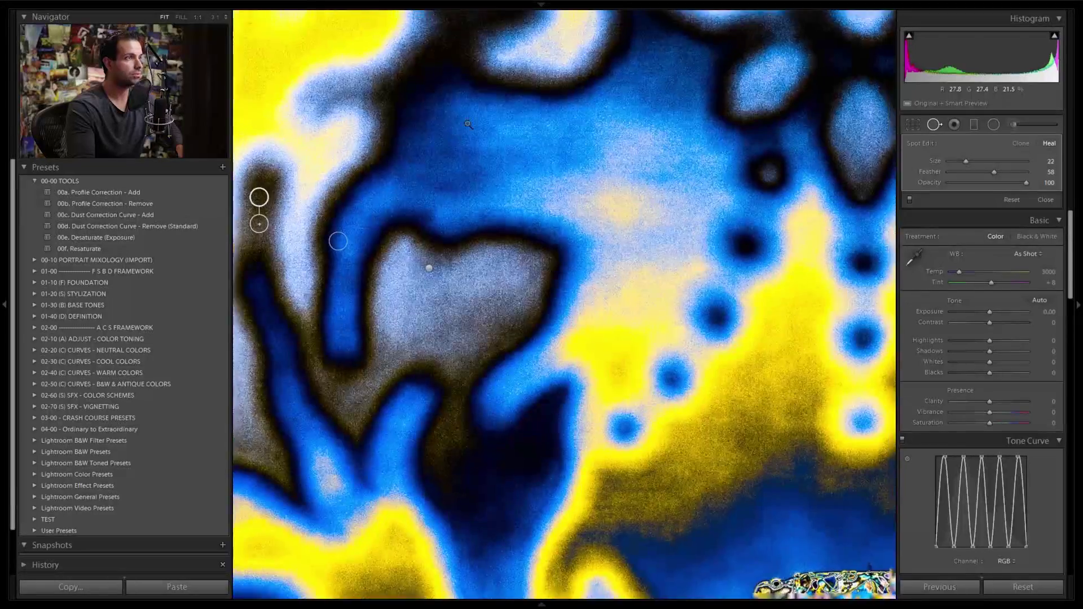
# Heal the dust spots along the top center of the backdrop, around and below the upper ornament.
pyautogui.press('z')
pyautogui.click(415, 91)
pyautogui.click(414, 91)
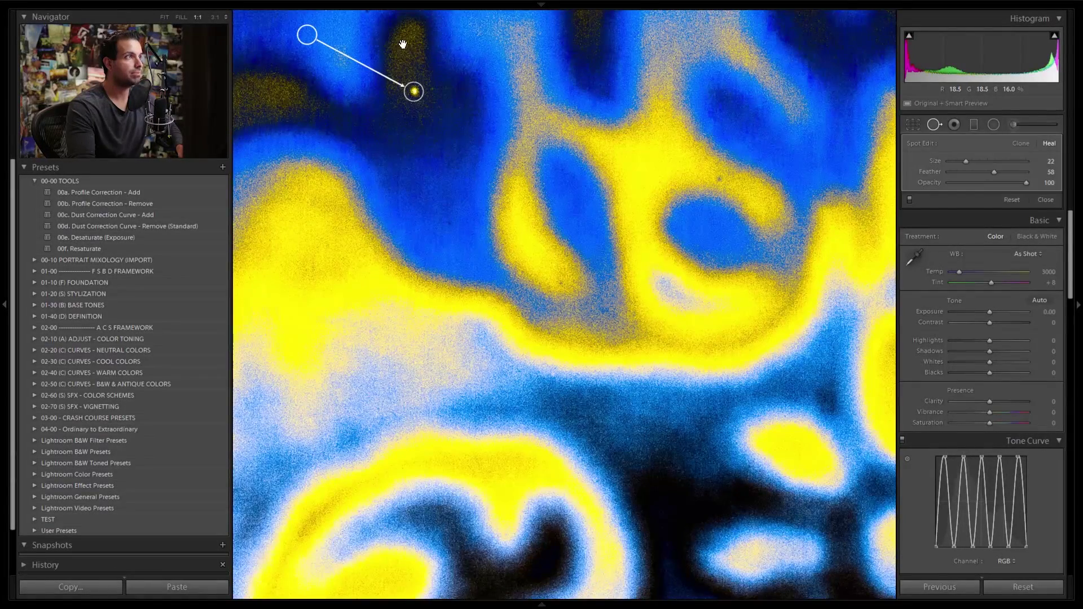
pyautogui.moveTo(404, 43); pyautogui.dragTo(409, 118)
pyautogui.moveTo(372, 75); pyautogui.dragTo(371, 82)
pyautogui.click(724, 256)
pyautogui.click(566, 356)
pyautogui.click(444, 293)
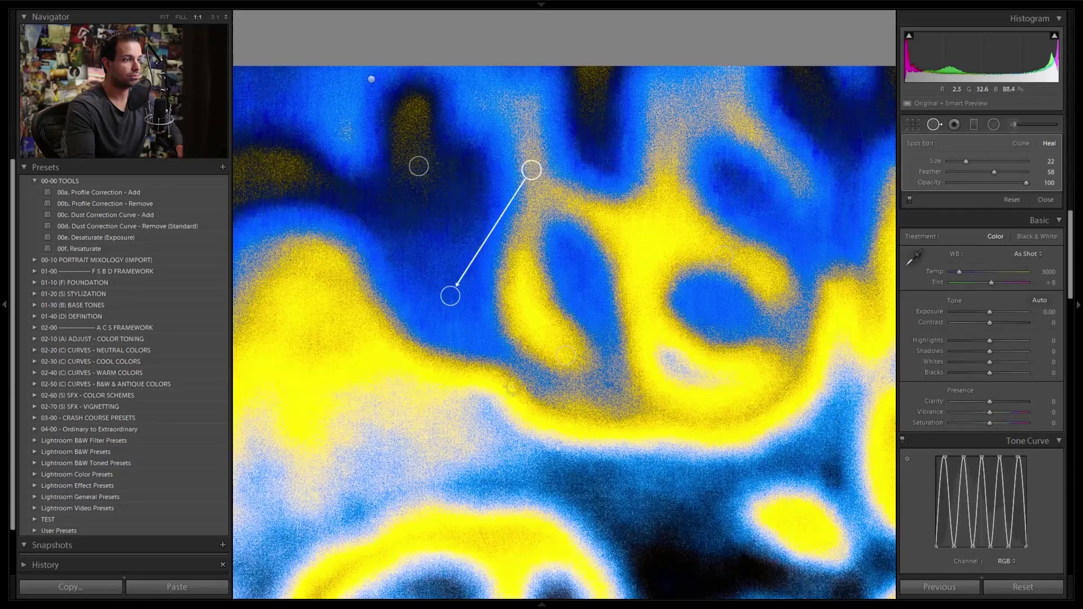
pyautogui.click(562, 452)
pyautogui.click(722, 423)
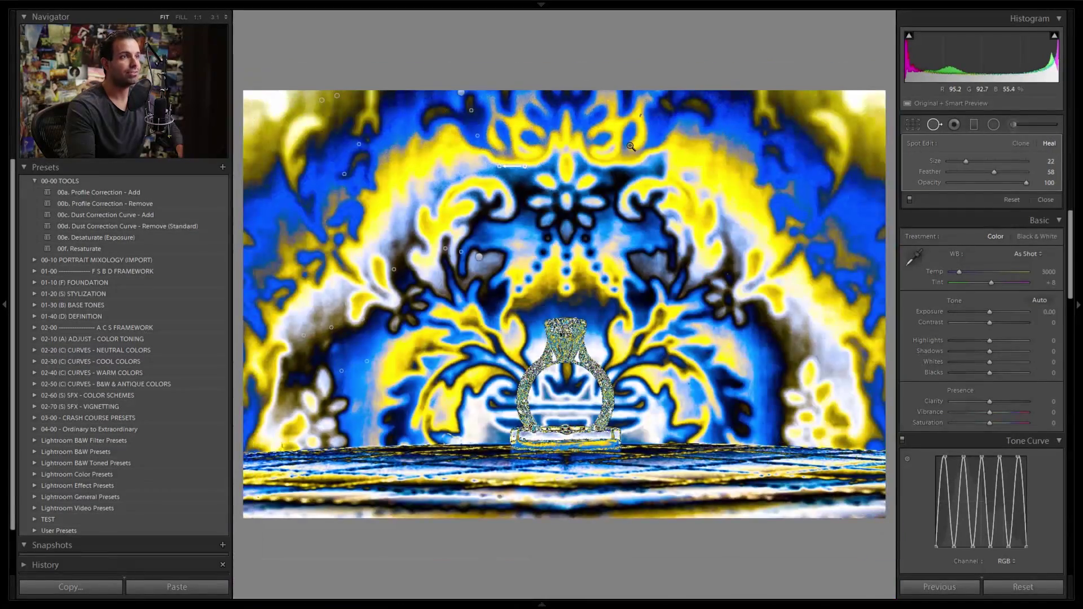
# Heal the dust spot in the upper ornament right of center, undoing the misplaced heal spot made while moving there.
pyautogui.click(626, 145)
pyautogui.moveTo(529, 87); pyautogui.dragTo(564, 229)
pyautogui.hotkey('ctrl', 'z')
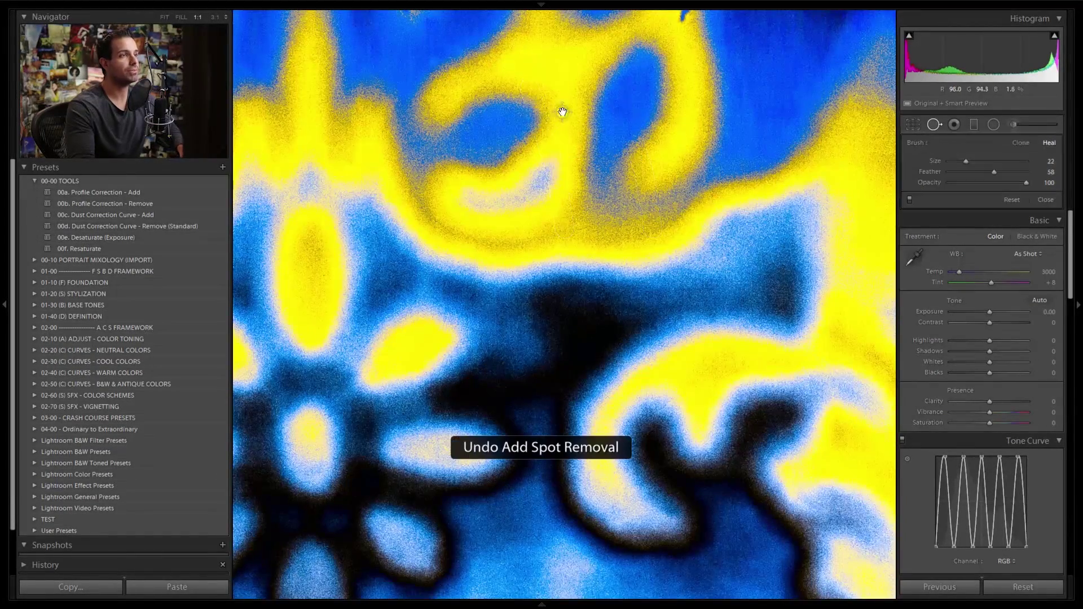
pyautogui.moveTo(561, 109); pyautogui.dragTo(556, 181)
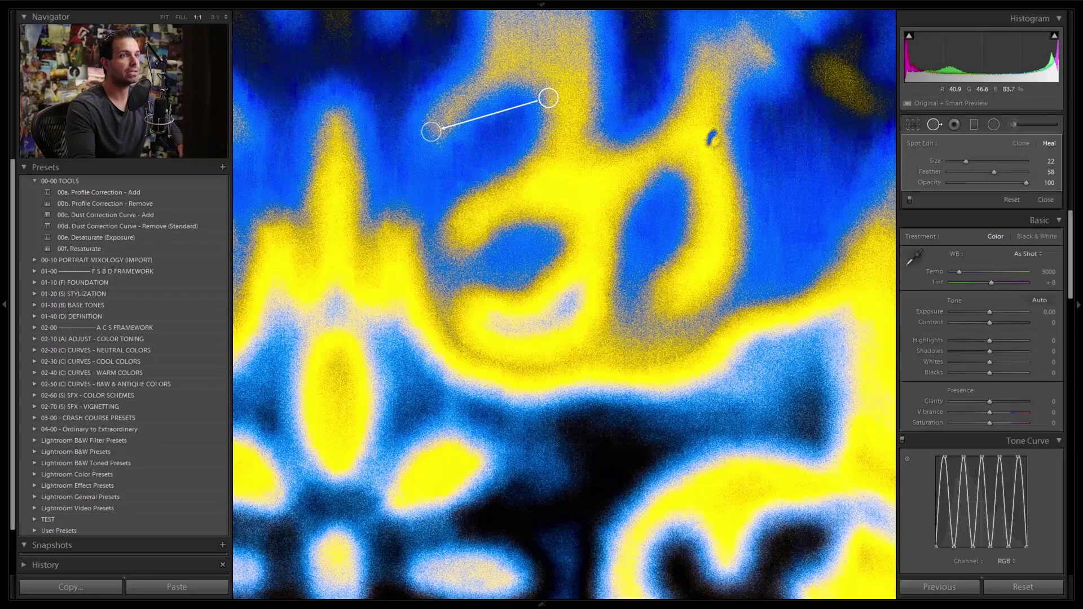
pyautogui.click(710, 138)
pyautogui.click(712, 180)
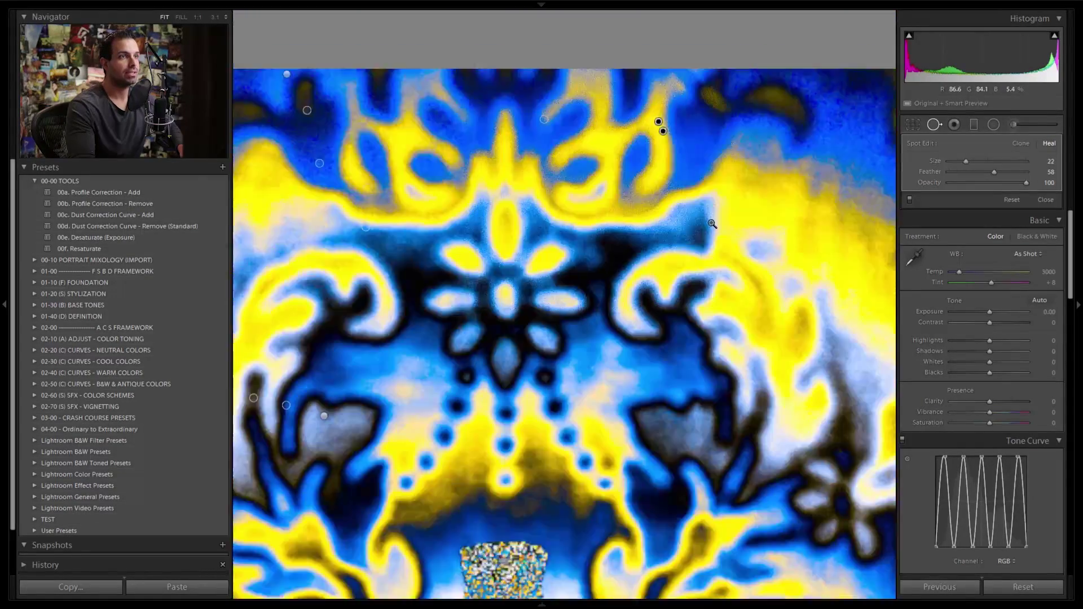
# Heal the dust spot near the top edge of the backdrop's upper-right corner at brush size 27.
pyautogui.click(805, 101)
pyautogui.moveTo(830, 230); pyautogui.dragTo(559, 326)
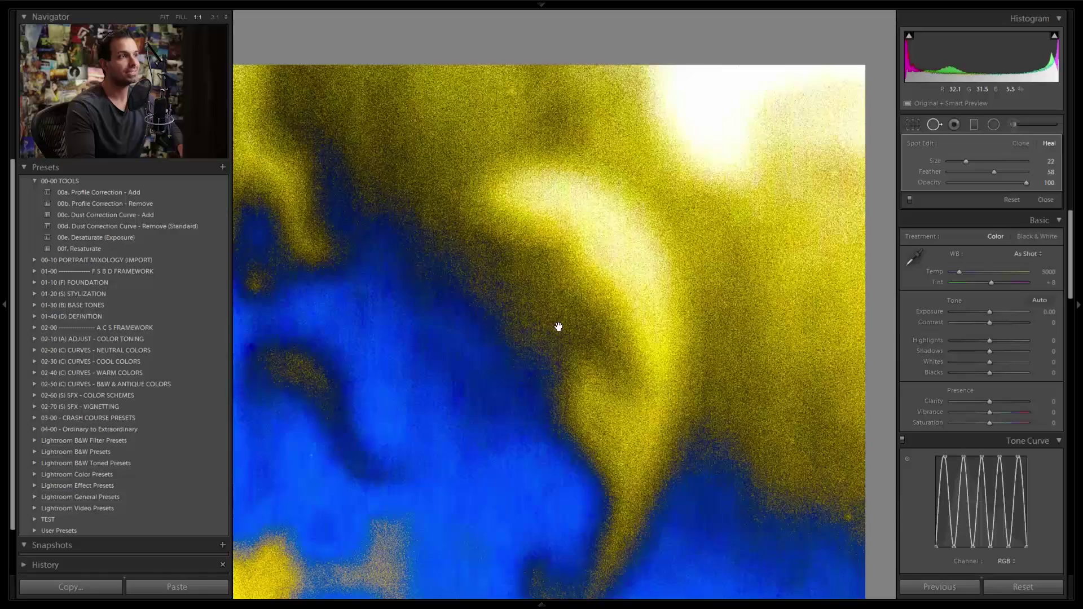
pyautogui.click(512, 90)
pyautogui.click(468, 155)
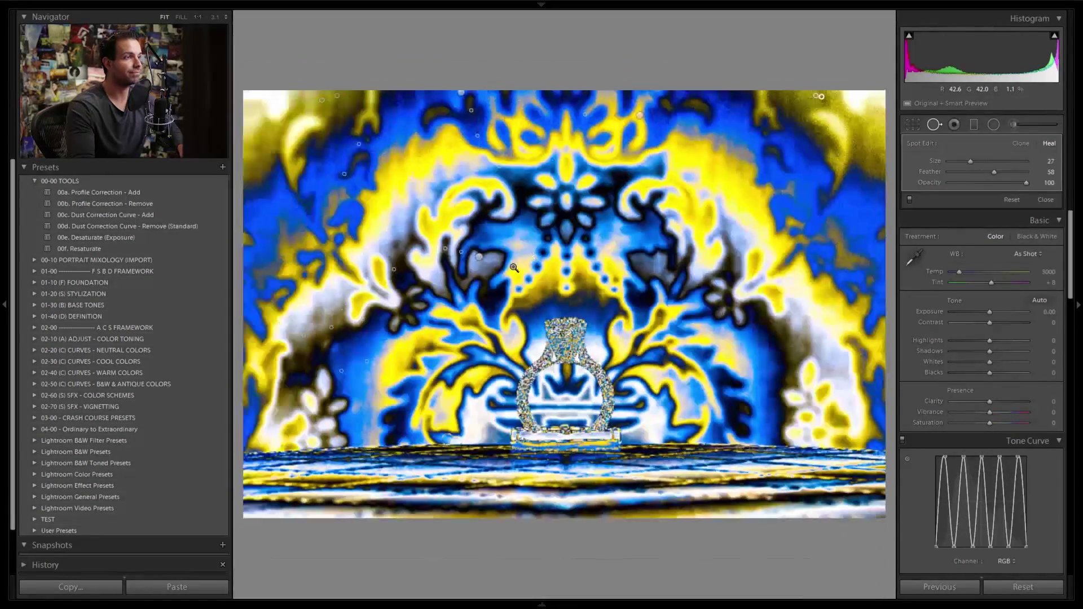
# Heal the two dust spots by the dark flower and the blue pattern on the right side of the backdrop.
pyautogui.click(656, 227)
pyautogui.press(']')
pyautogui.click(606, 239)
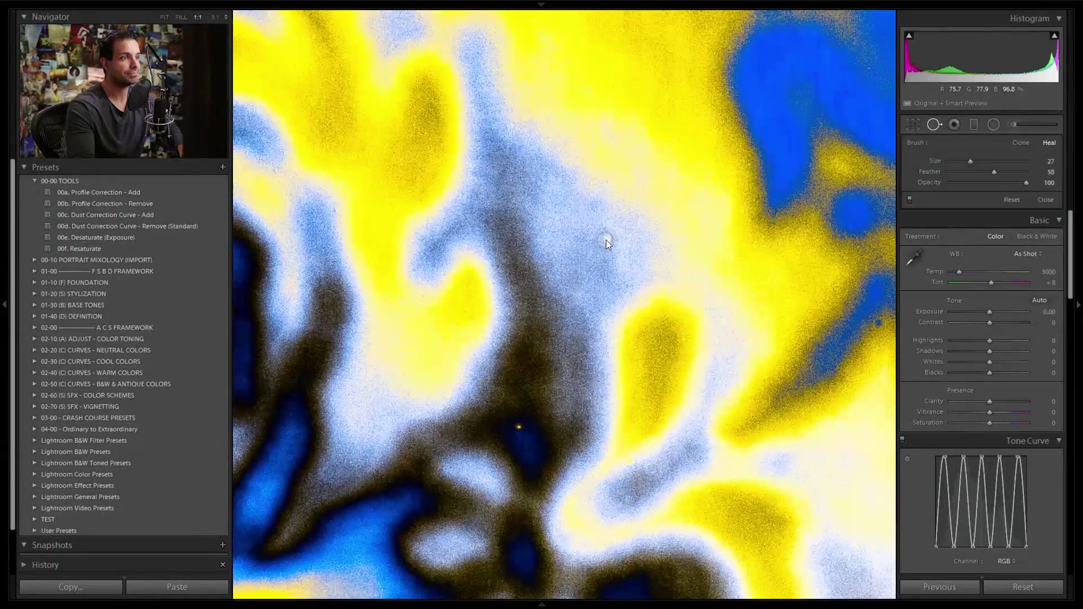
pyautogui.click(516, 427)
pyautogui.moveTo(873, 324); pyautogui.dragTo(679, 330)
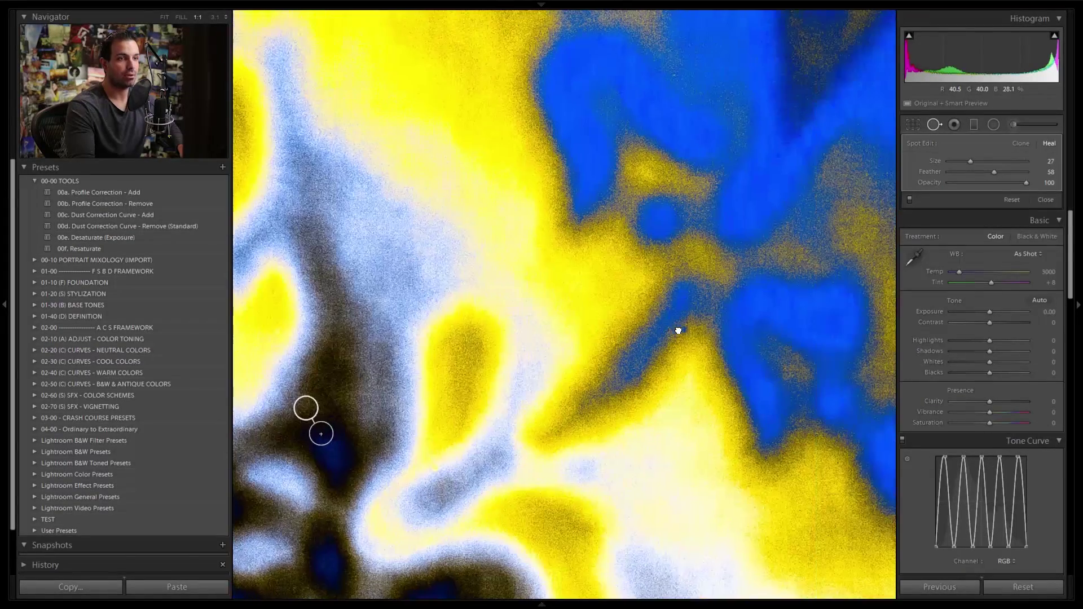
pyautogui.click(685, 328)
# Inspect the backdrop's right-hand scrollwork and heal the dust spot in the leaf pattern to the right of the ring.
pyautogui.moveTo(489, 217); pyautogui.dragTo(662, 331)
pyautogui.moveTo(545, 282); pyautogui.dragTo(705, 333)
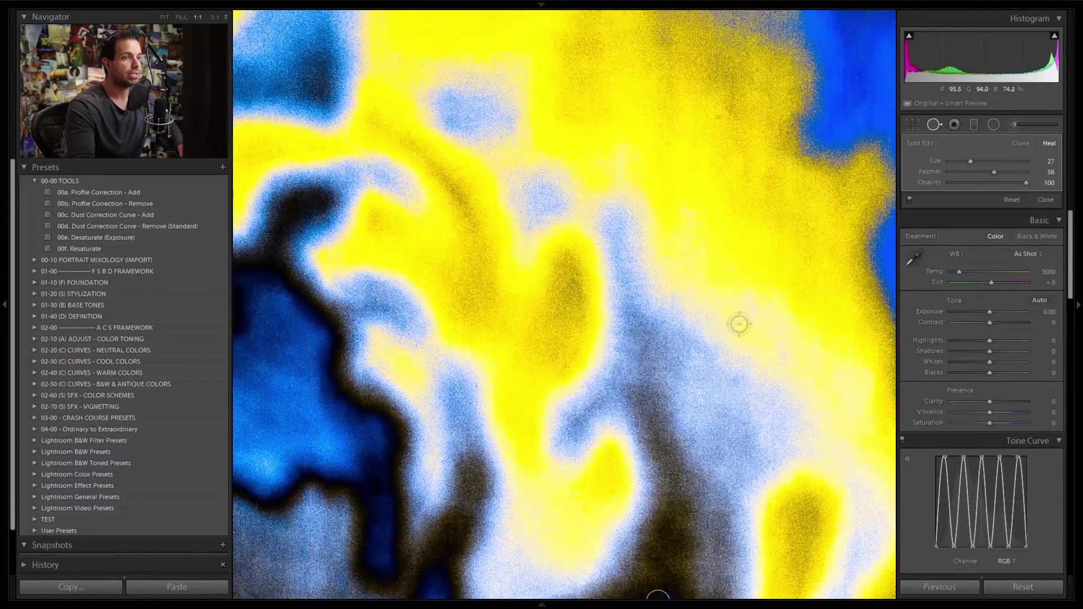
pyautogui.moveTo(468, 269); pyautogui.dragTo(691, 191)
pyautogui.moveTo(439, 339); pyautogui.dragTo(662, 259)
pyautogui.moveTo(732, 581); pyautogui.dragTo(634, 330)
pyautogui.moveTo(866, 561); pyautogui.dragTo(563, 325)
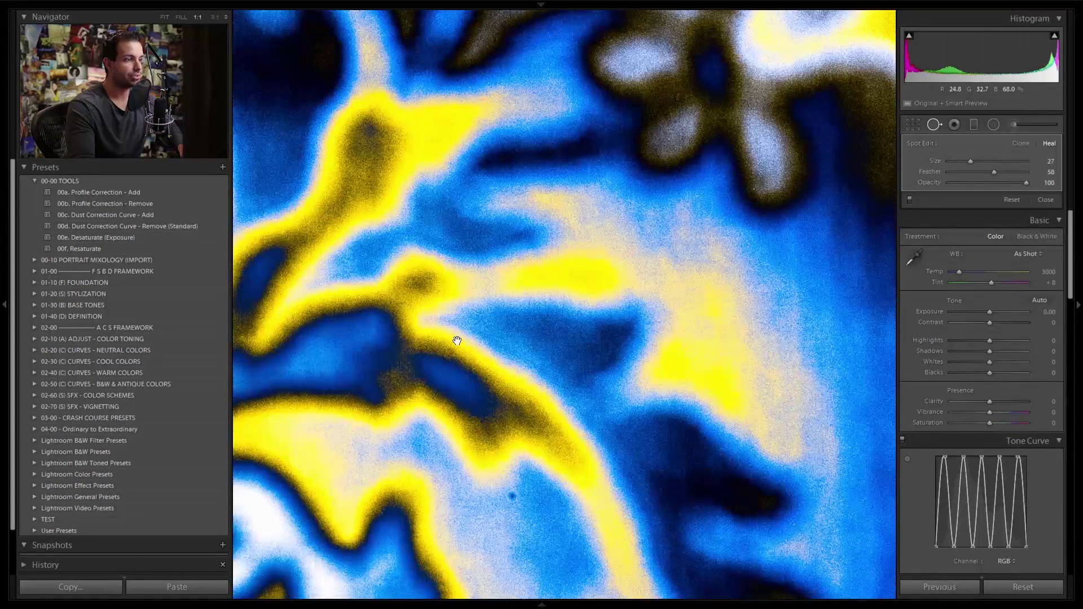
pyautogui.press('z')
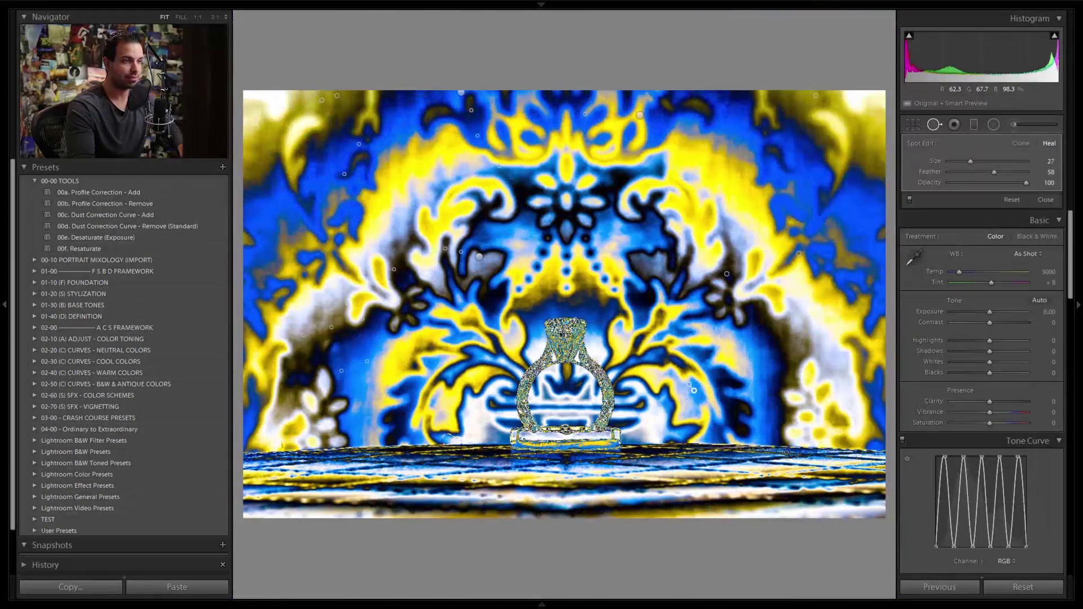
# Heal the remaining dust spots around and above the white flowers in the backdrop's lower-right area.
pyautogui.click(812, 425)
pyautogui.click(568, 421)
pyautogui.moveTo(643, 224); pyautogui.dragTo(426, 372)
pyautogui.click(553, 213)
pyautogui.click(447, 136)
pyautogui.click(560, 154)
pyautogui.moveTo(444, 105); pyautogui.dragTo(688, 292)
pyautogui.click(688, 292)
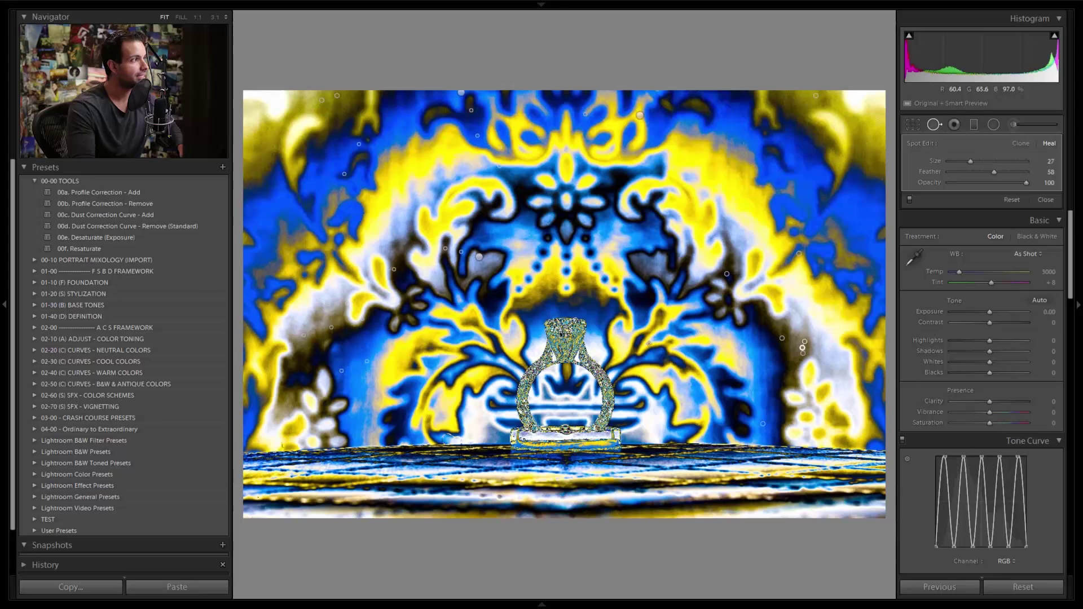
# Apply the preset 00d. Dust Correction Curve - Remove (Standard) and check the points of the restored tone curve.
pyautogui.click(144, 228)
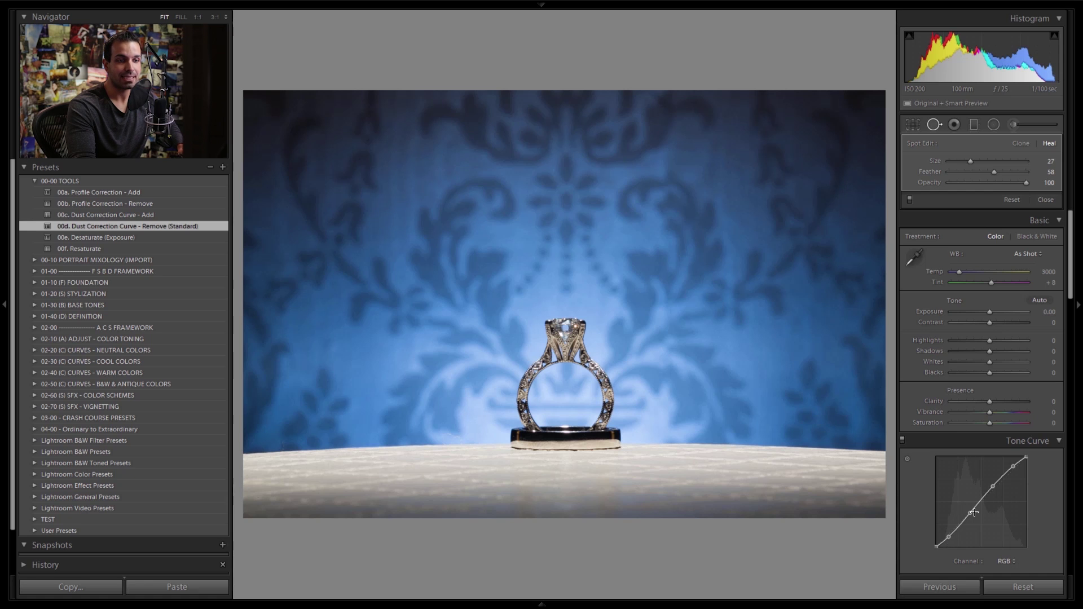
pyautogui.click(993, 485)
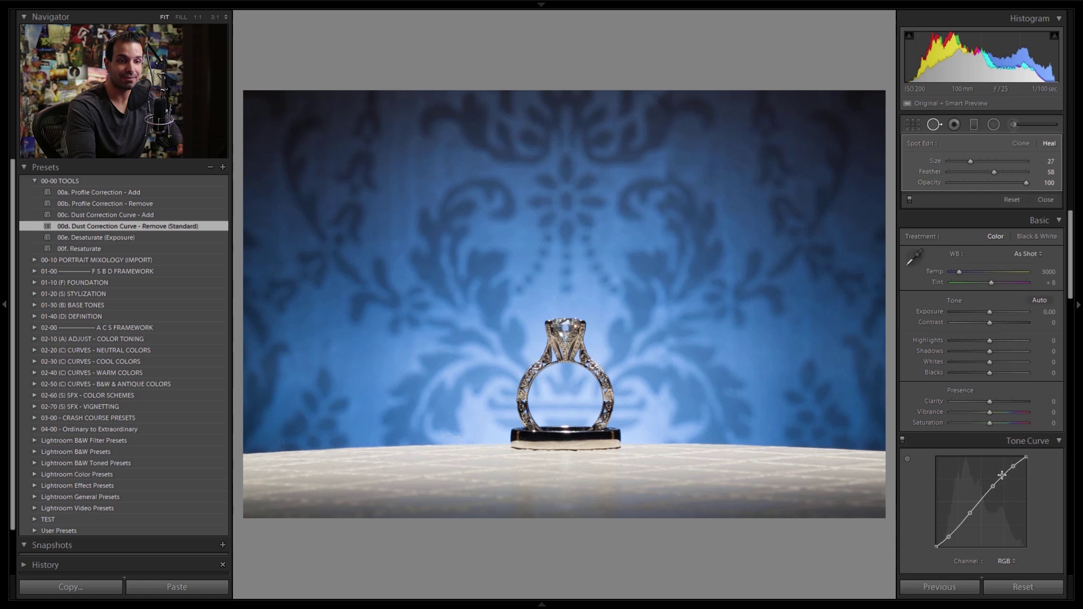
pyautogui.click(1014, 464)
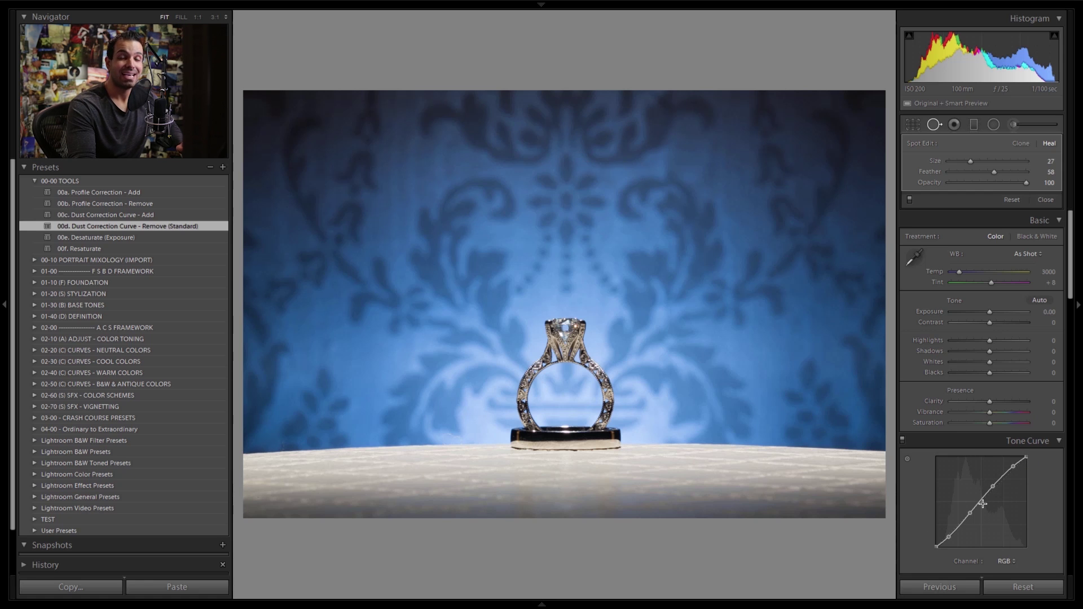
pyautogui.click(223, 167)
pyautogui.click(397, 381)
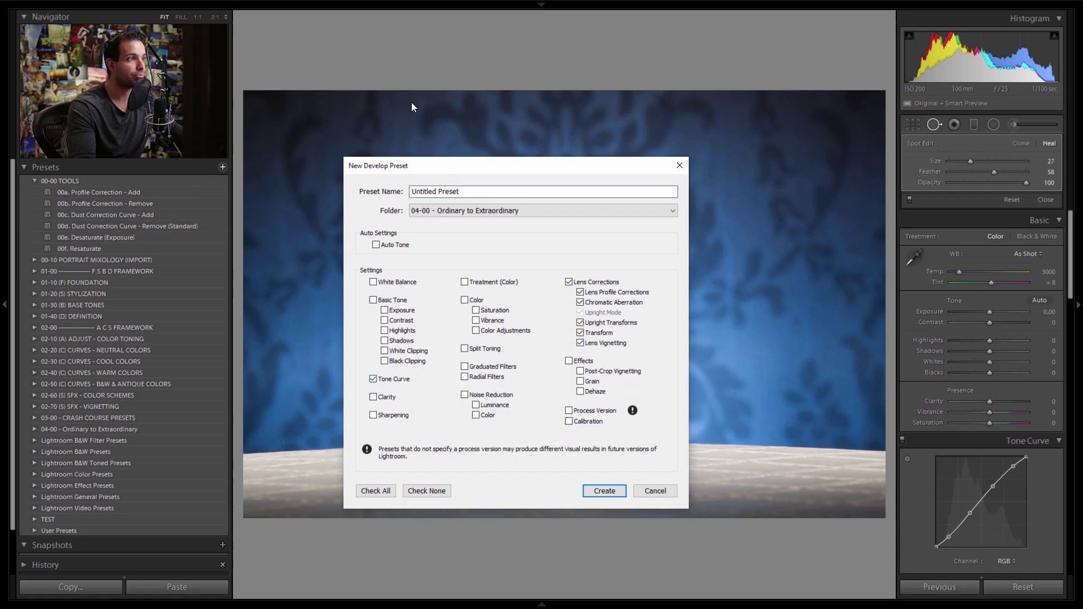
pyautogui.click(652, 490)
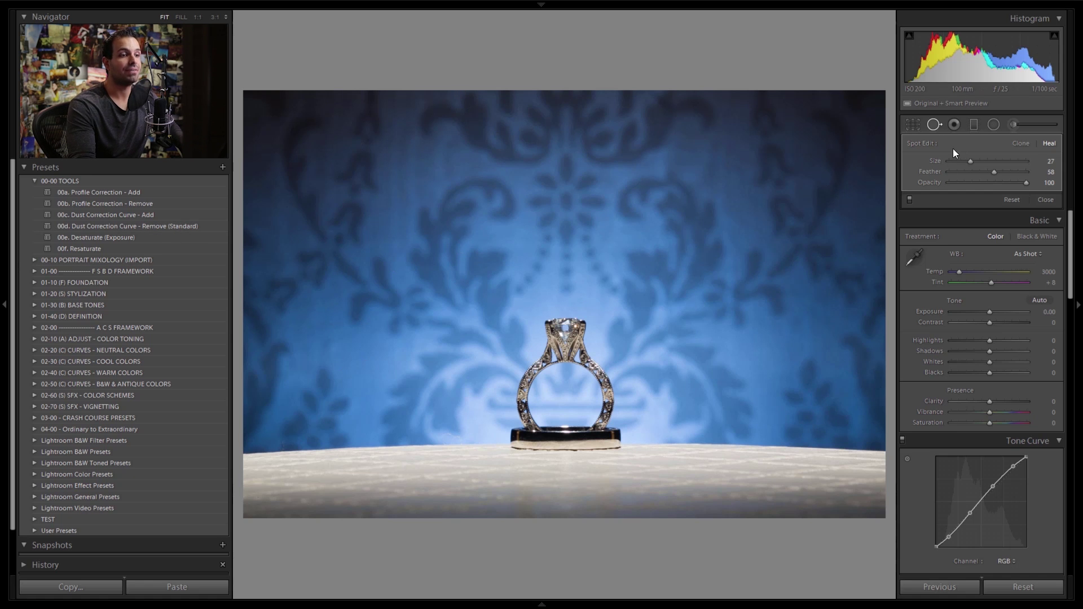
# Close the spot removal tool and view the photo's info overlay to check its camera settings, hiding it again.
pyautogui.click(933, 125)
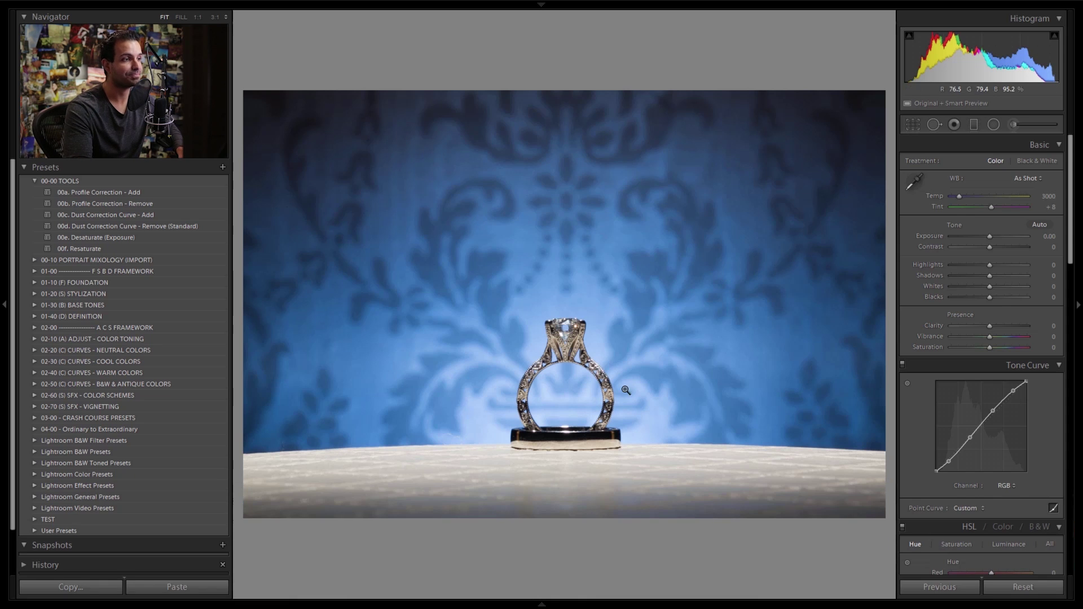
pyautogui.press('i')
pyautogui.press('i')
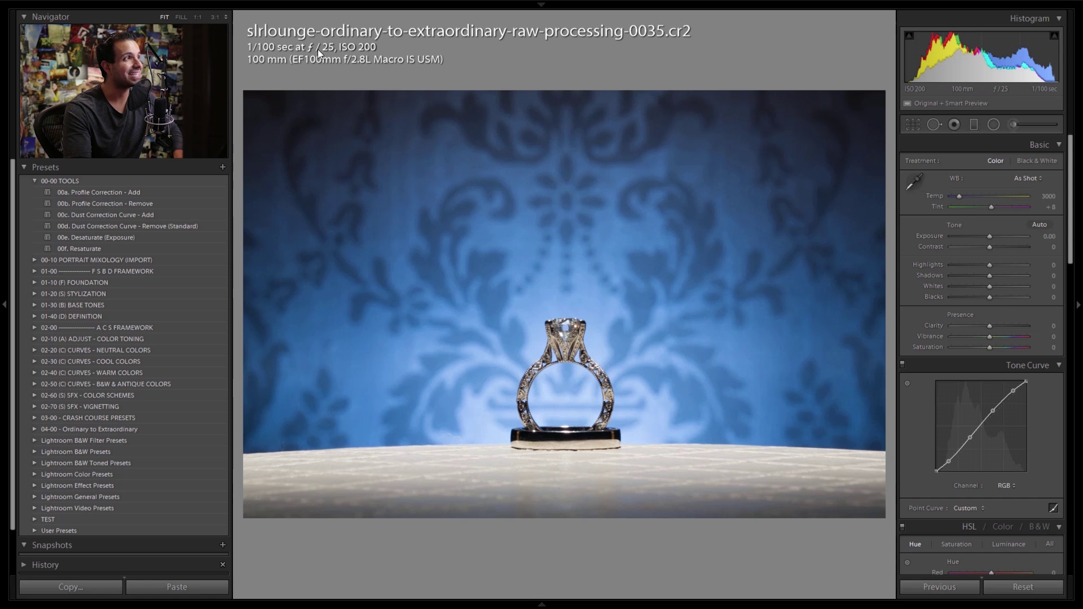
pyautogui.press('i')
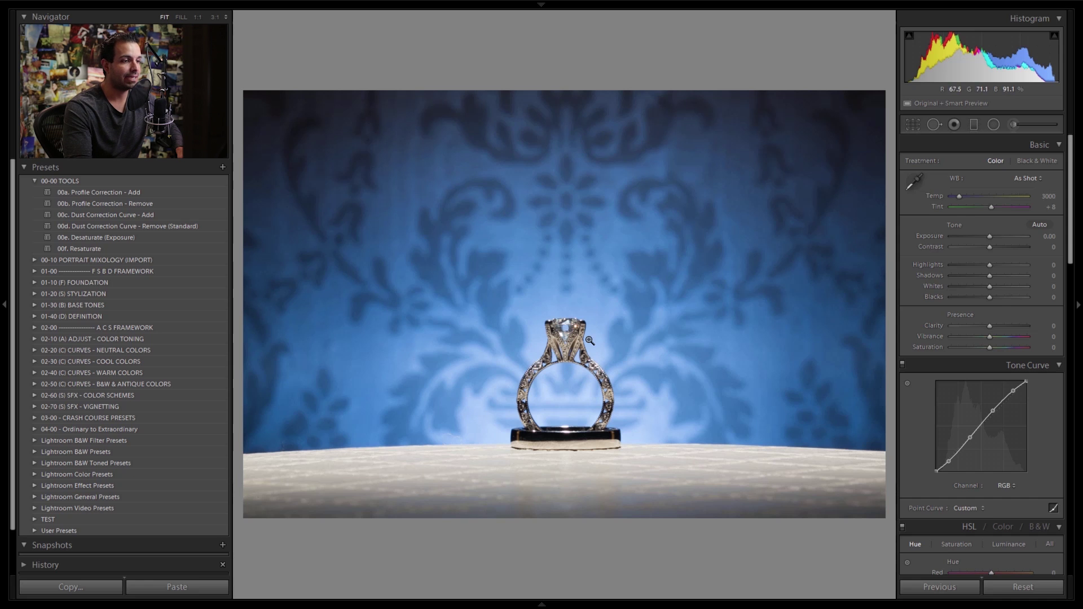
# Straighten the ring photo with a crop angle of 0.45 and apply the crop.
pyautogui.press('r')
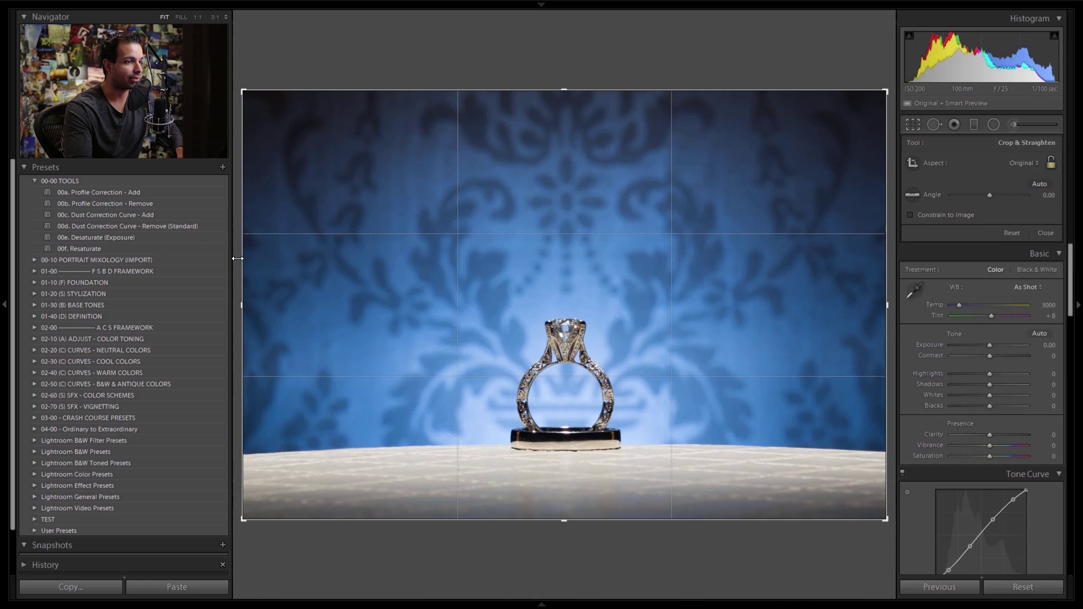
pyautogui.moveTo(237, 257); pyautogui.dragTo(236, 255)
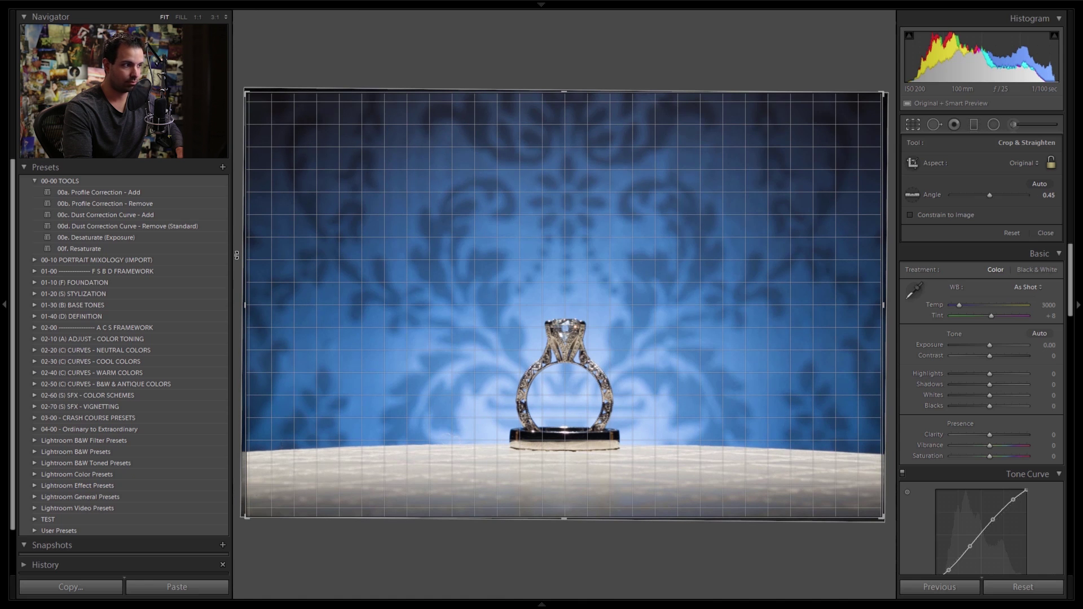
pyautogui.moveTo(236, 255); pyautogui.dragTo(237, 255)
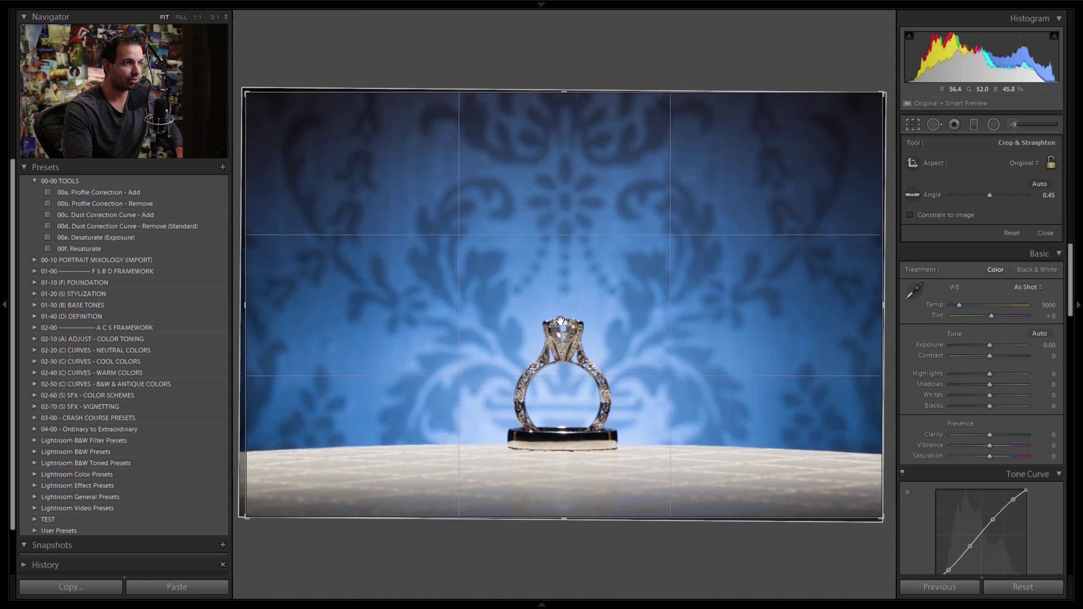
pyautogui.press('Return')
# Brighten the photo with Exposure +0.33, Highlights +20 and Whites +40.
pyautogui.moveTo(992, 236); pyautogui.dragTo(996, 235)
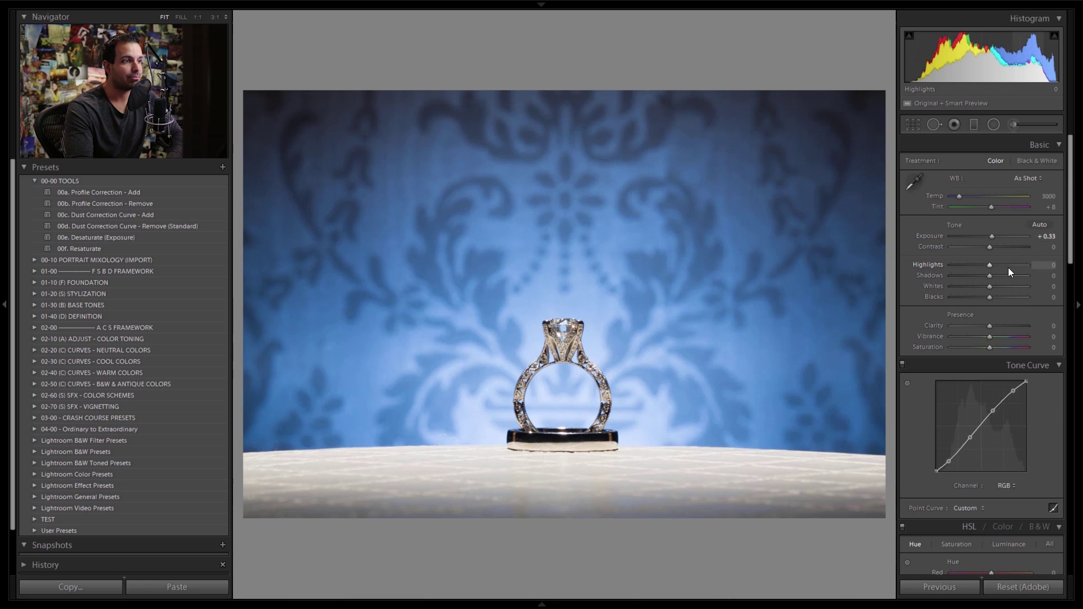
pyautogui.click(1006, 266)
pyautogui.click(1007, 286)
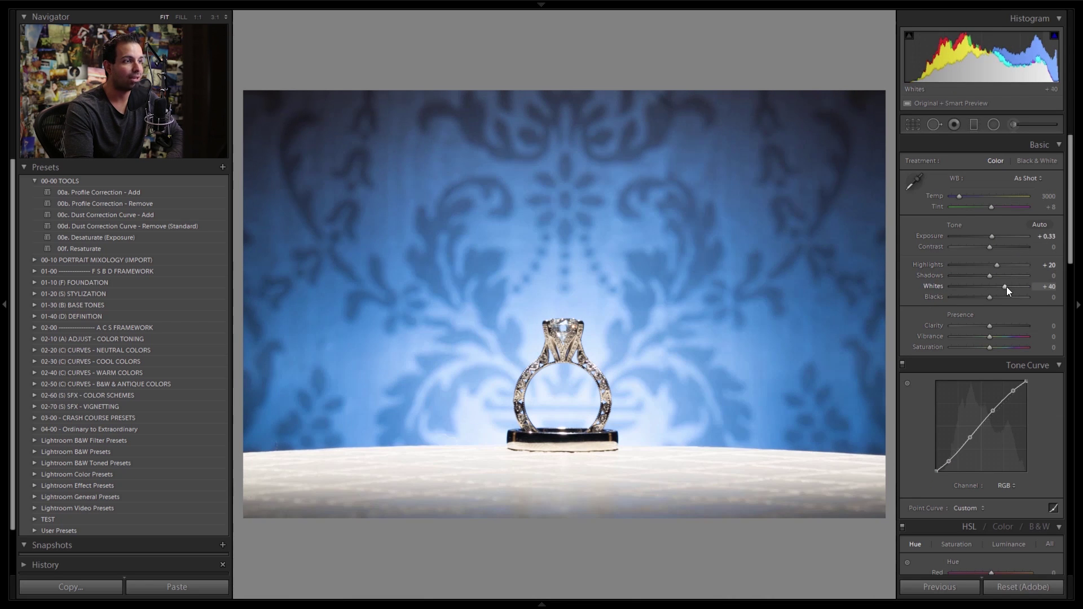
pyautogui.click(1006, 286)
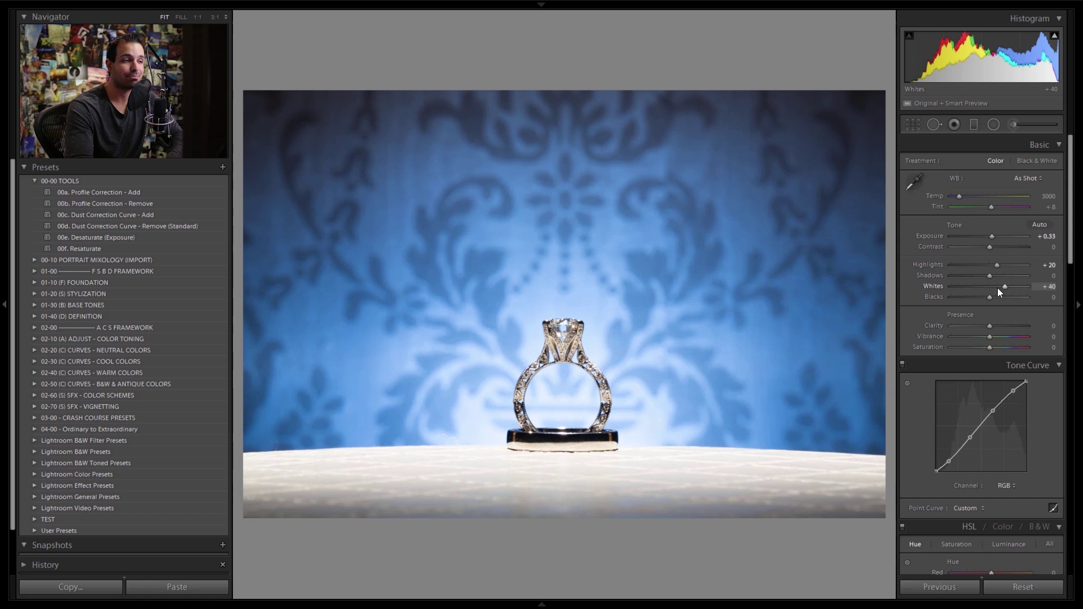
# Deepen the dark tones by setting Shadows to -20 and Blacks to -20.
pyautogui.hotkey('shift', 'Down')
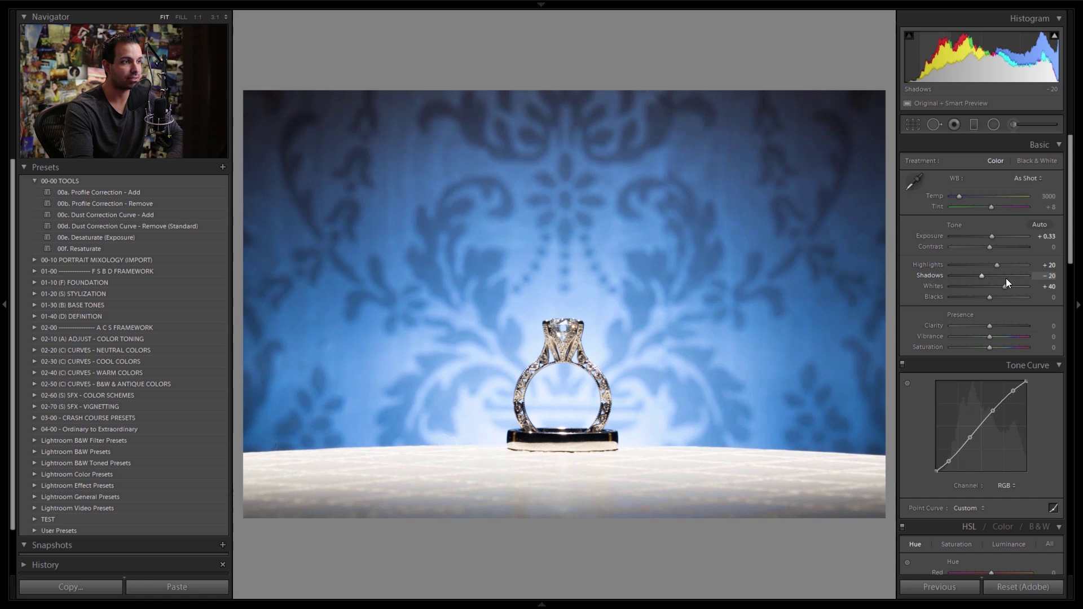
pyautogui.hotkey('shift', 'Down')
pyautogui.press('Down')
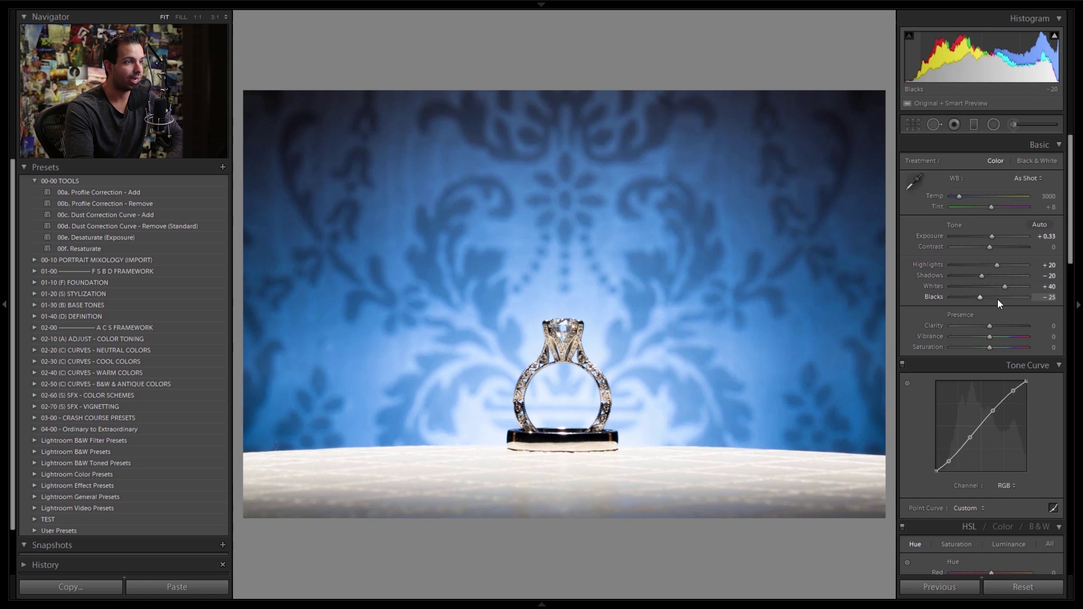
pyautogui.press('Up')
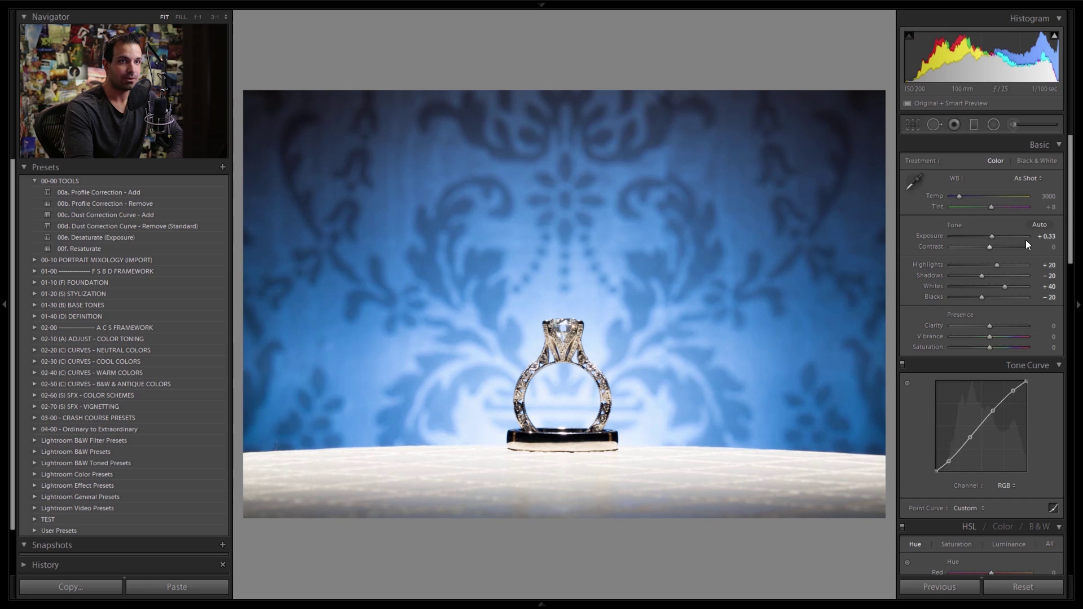
# Reset Exposure to 0.00 and ease both Shadows and Blacks to -10.
pyautogui.doubleClick(993, 236)
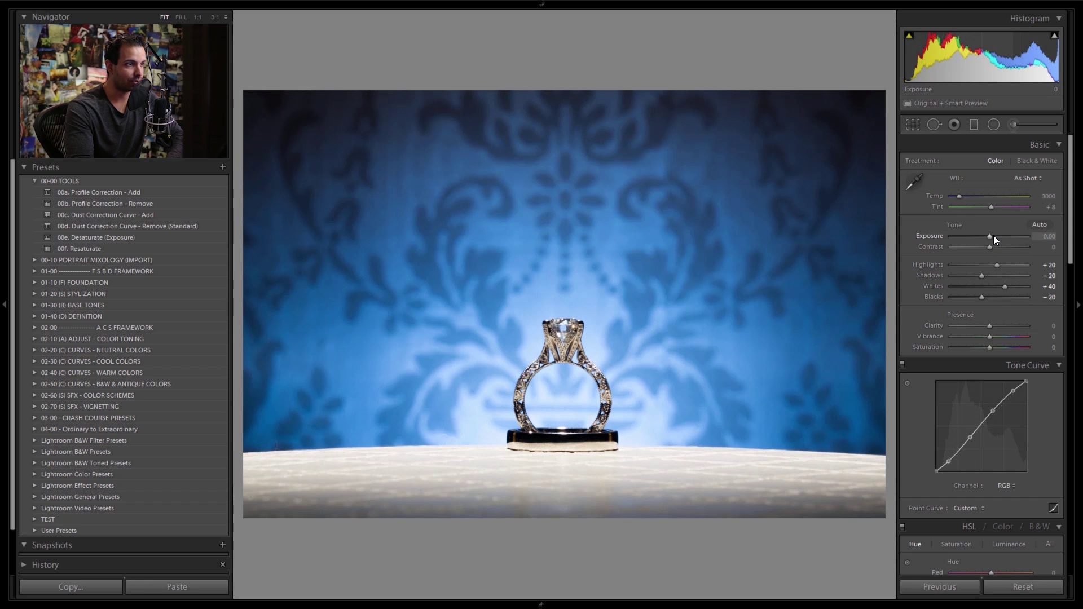
pyautogui.press('Up')
pyautogui.press('Up')
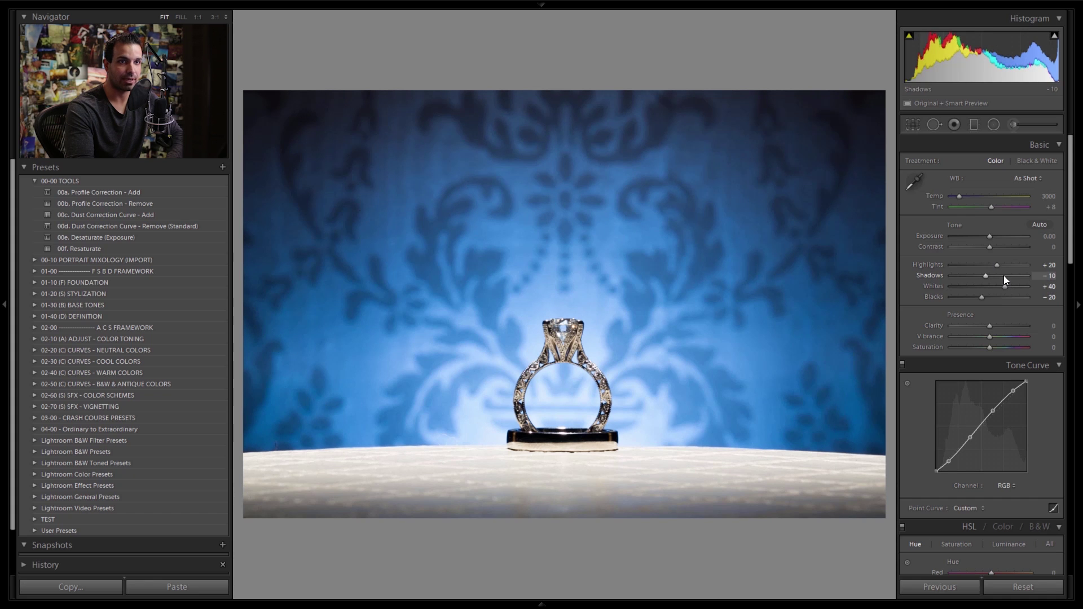
pyautogui.press('Up')
pyautogui.press('Up')
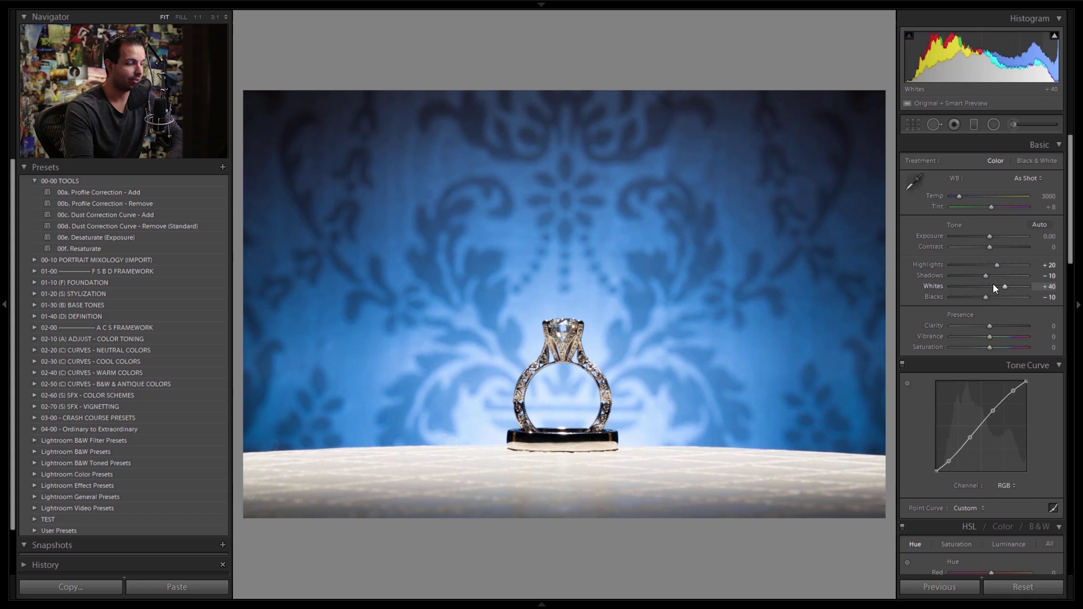
# Toggle the shadow and highlight clipping overlay on and off to examine the clipped areas around the ring.
pyautogui.press('j')
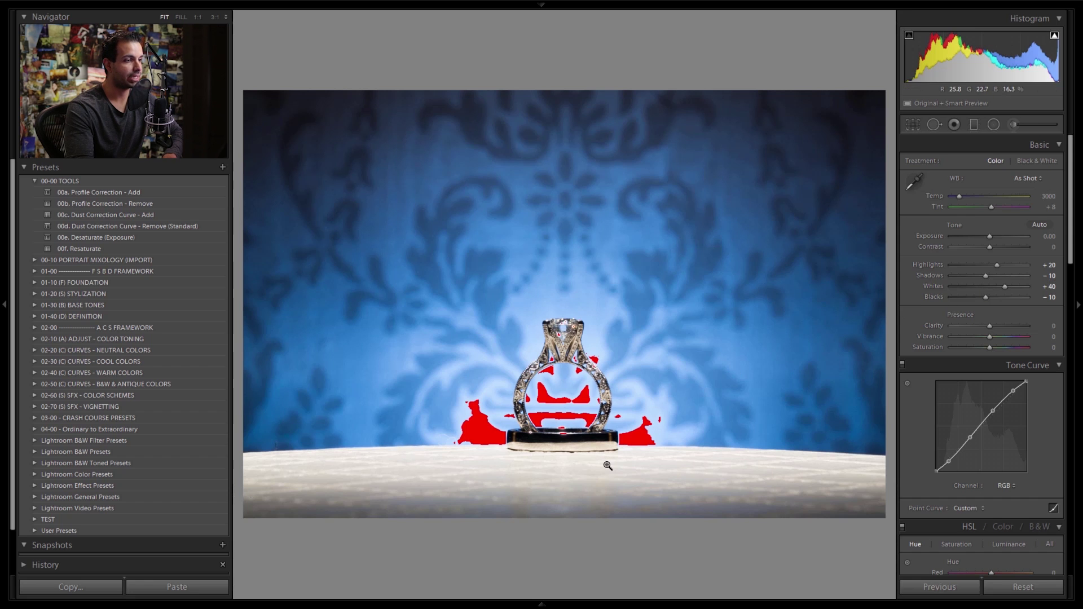
pyautogui.press('j')
pyautogui.press('j')
pyautogui.press('j')
pyautogui.press('j')
pyautogui.press('j')
pyautogui.press('j')
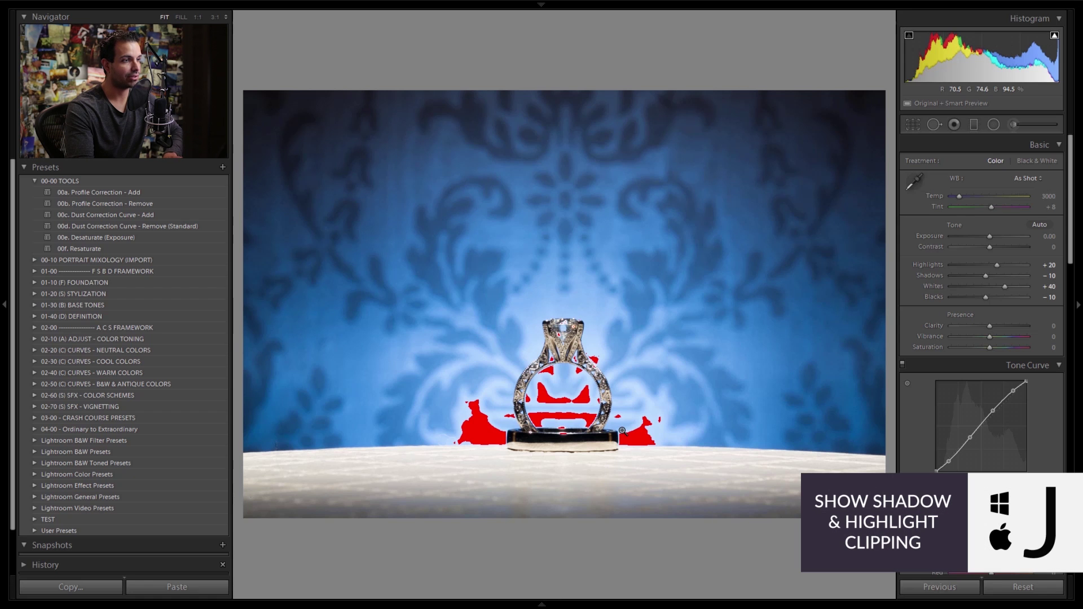
# Turn on the clipping overlay and lower Whites to +20.
pyautogui.press('j')
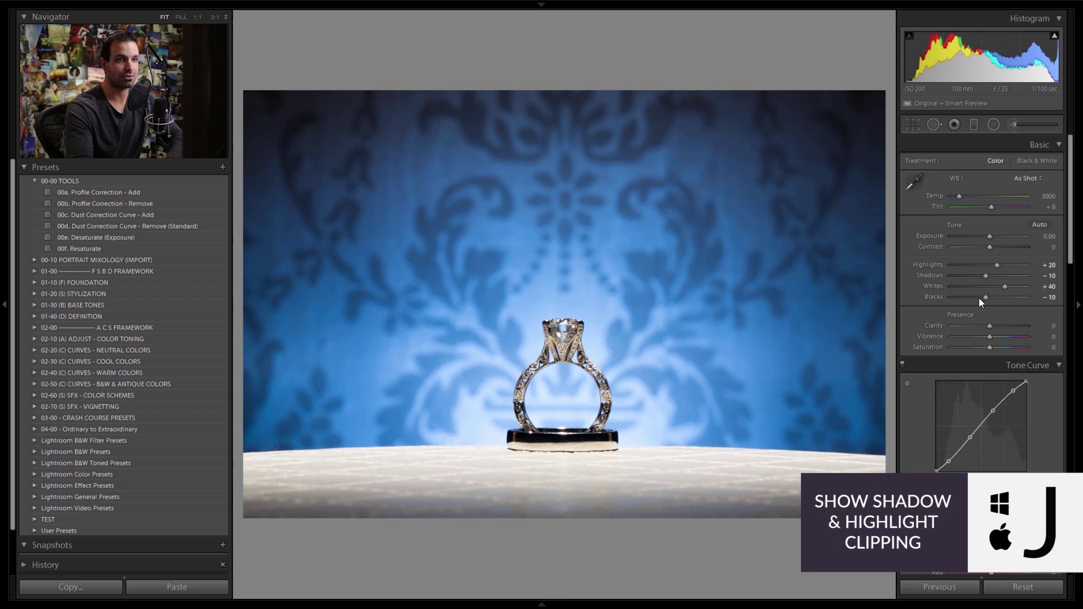
pyautogui.press('j')
pyautogui.hotkey('shift', 'Down')
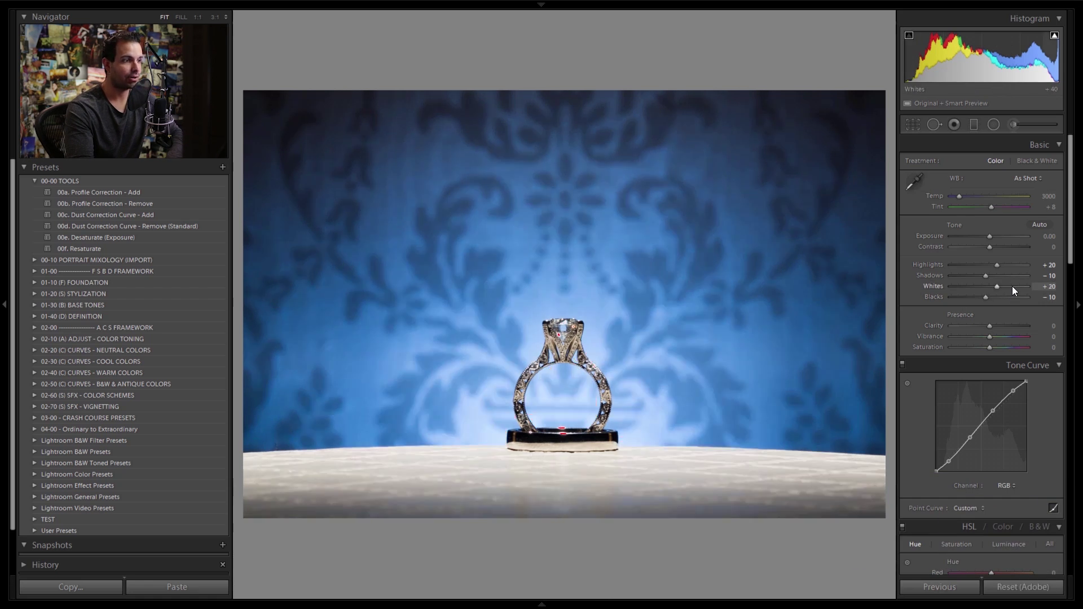
# Try a higher Whites value, bring it back to +20, and lower Highlights to +10.
pyautogui.press('Up')
pyautogui.press('Down')
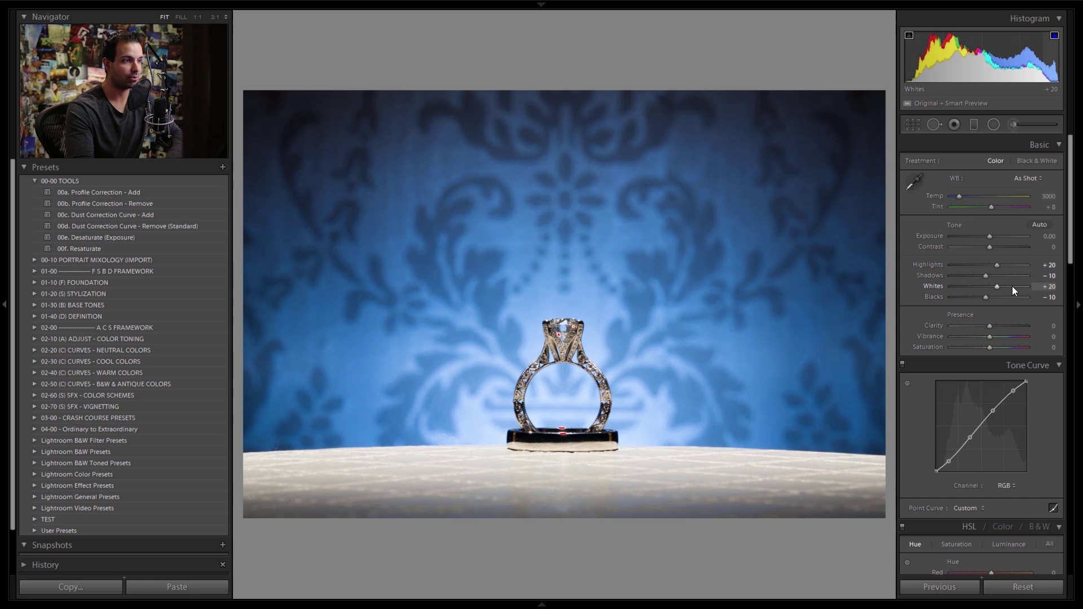
pyautogui.press('Down')
pyautogui.press('Down')
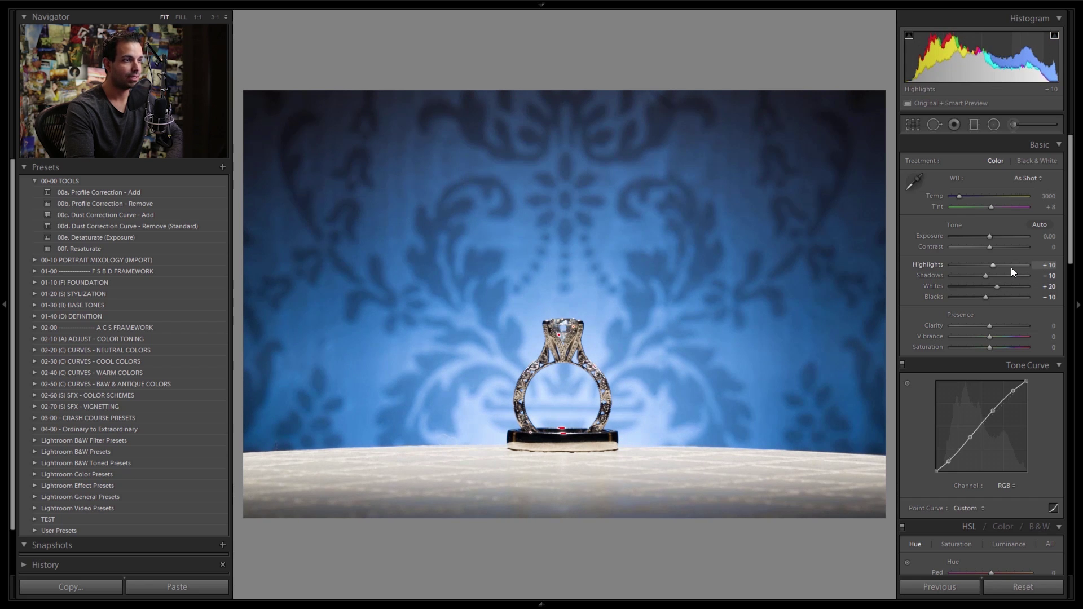
# Raise Exposure to +0.50 to brighten the photo.
pyautogui.press('Up')
pyautogui.press('Up')
pyautogui.press('Up')
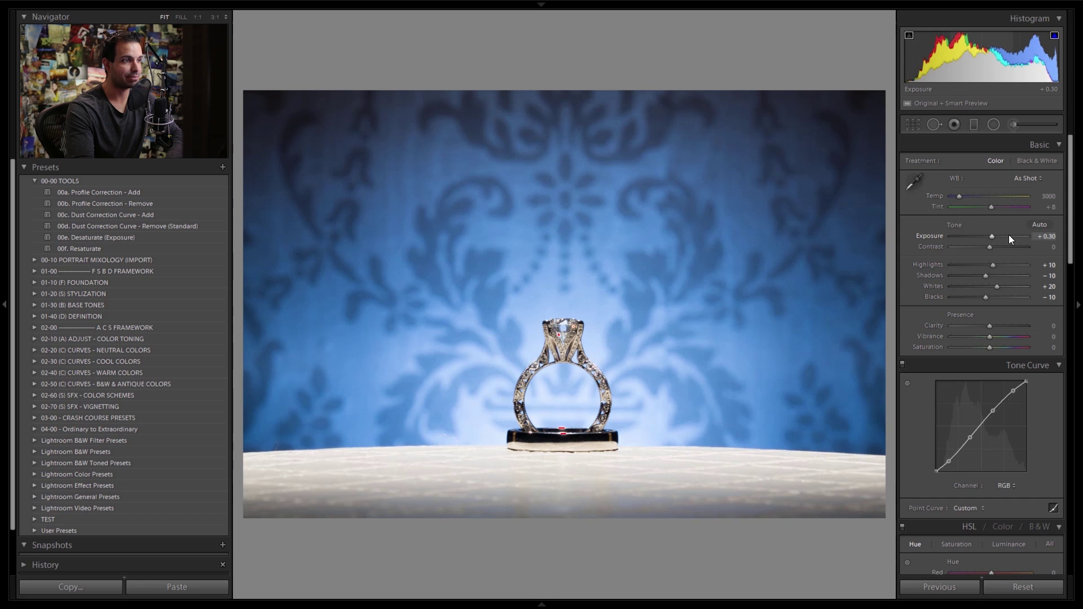
pyautogui.press('Up')
pyautogui.press('Up')
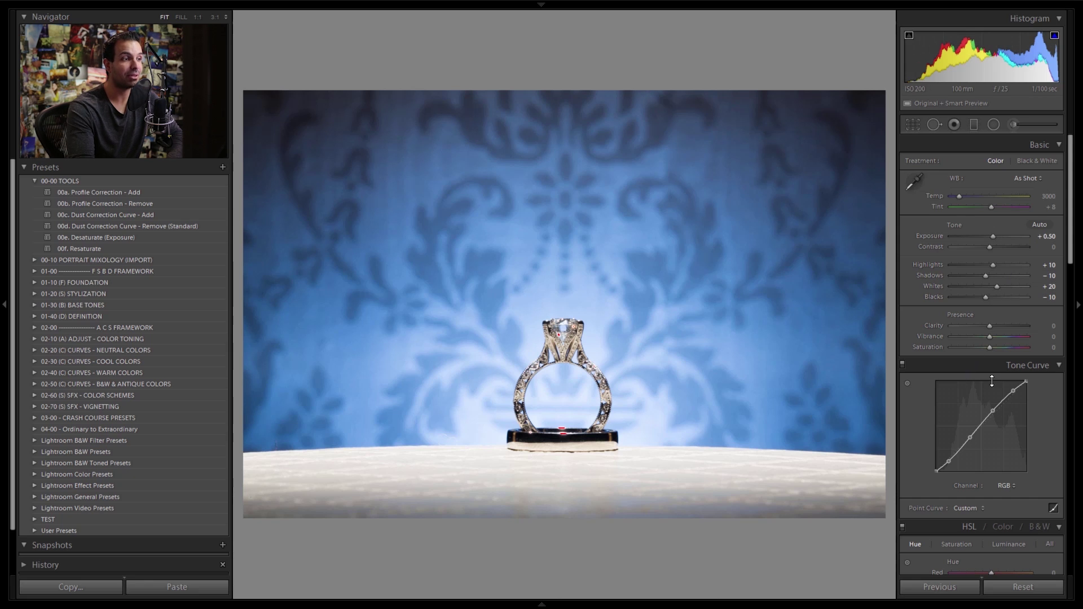
# Fine-tune the RGB tone curve's upper midtone and shadow points with slight adjustments.
pyautogui.click(1014, 390)
pyautogui.moveTo(992, 410); pyautogui.dragTo(993, 410)
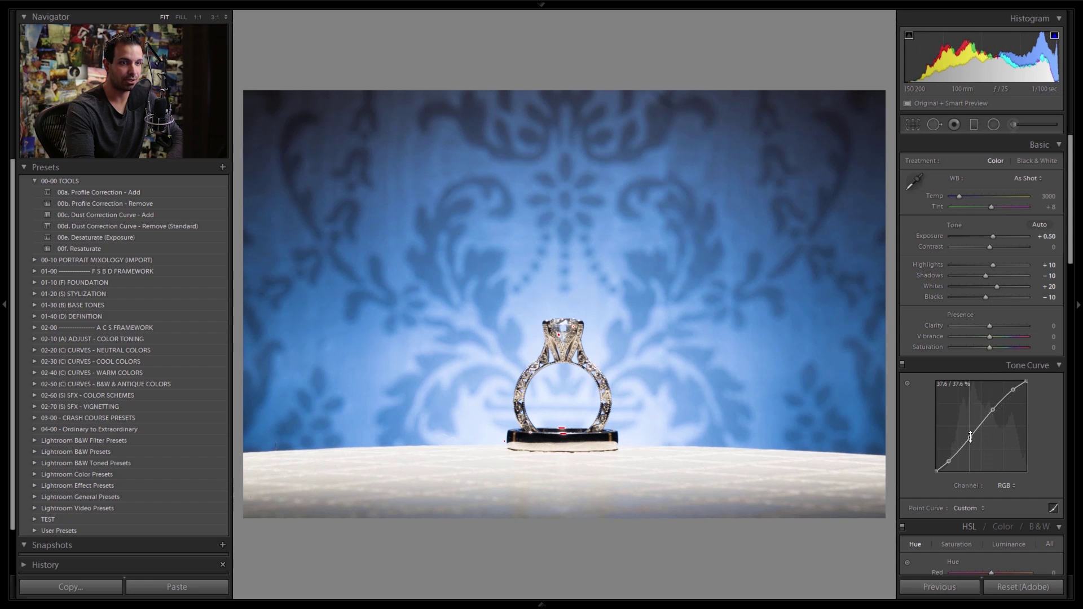
pyautogui.moveTo(970, 438); pyautogui.dragTo(950, 458)
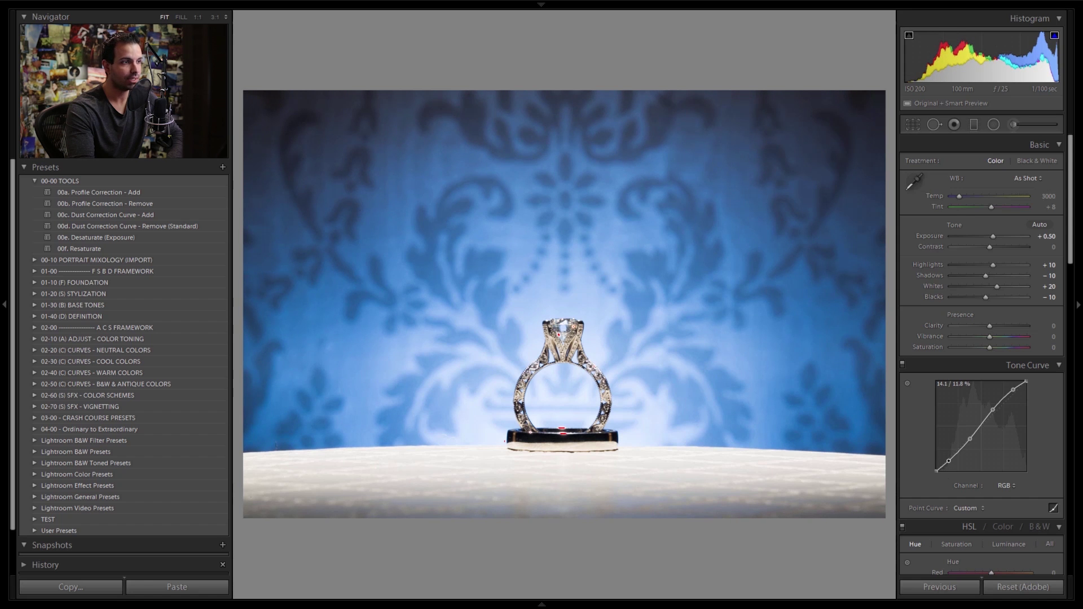
# Raise Clarity to +60 and Vibrance to +20 to add detail and richer color.
pyautogui.hotkey('shift', 'Up')
pyautogui.hotkey('shift', 'Up')
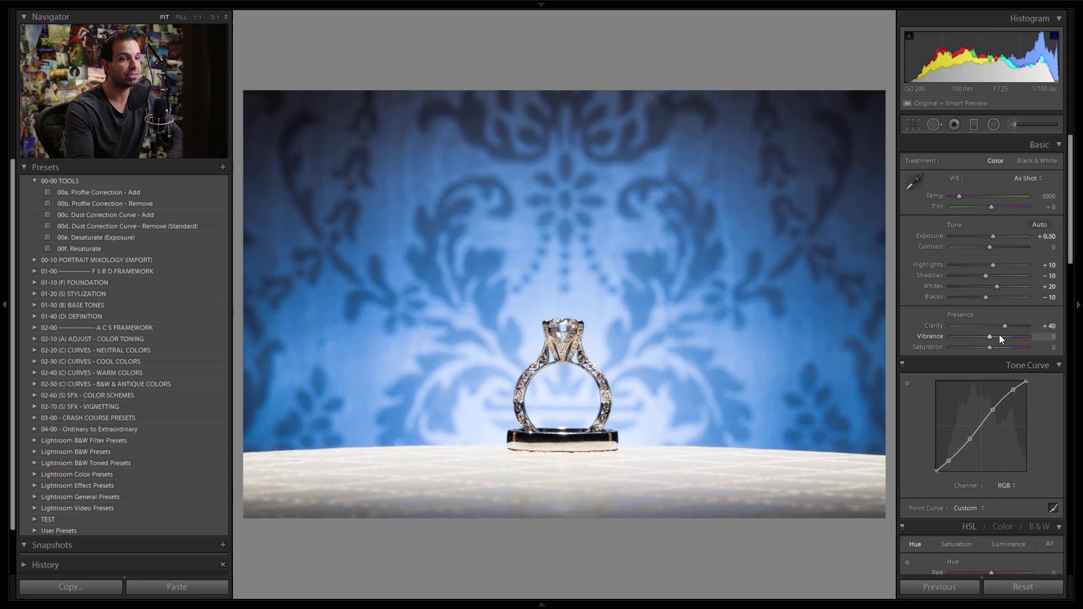
pyautogui.hotkey('shift', 'Up')
pyautogui.hotkey('shift', 'Up')
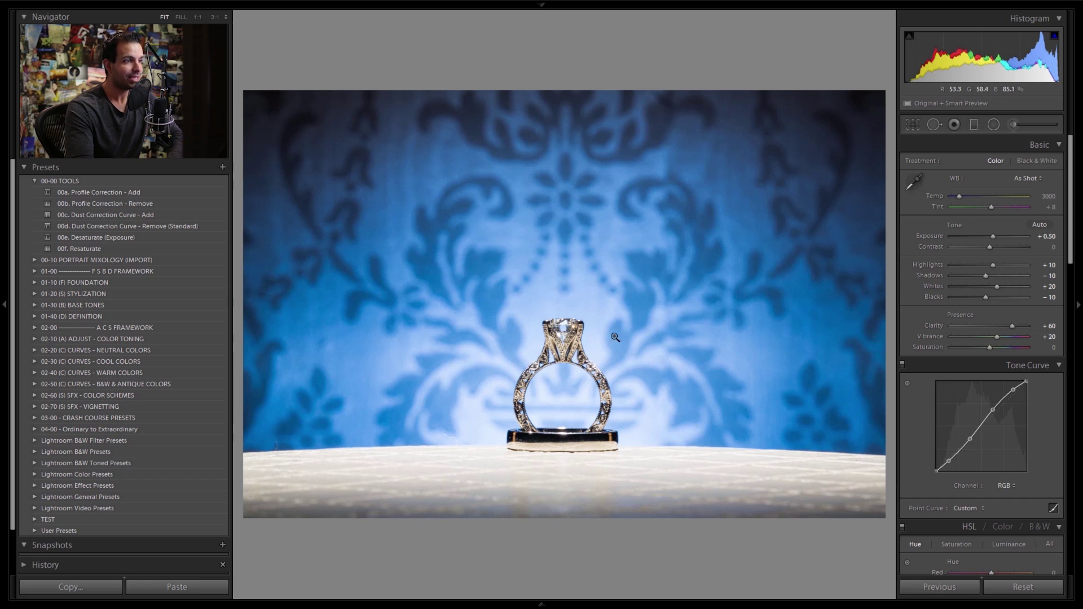
# Try shifting the backdrop's Blue hue to -4 and Purple hue to -1 with targeted adjustment, and undo the change.
pyautogui.scroll(-10, 1039, 421)
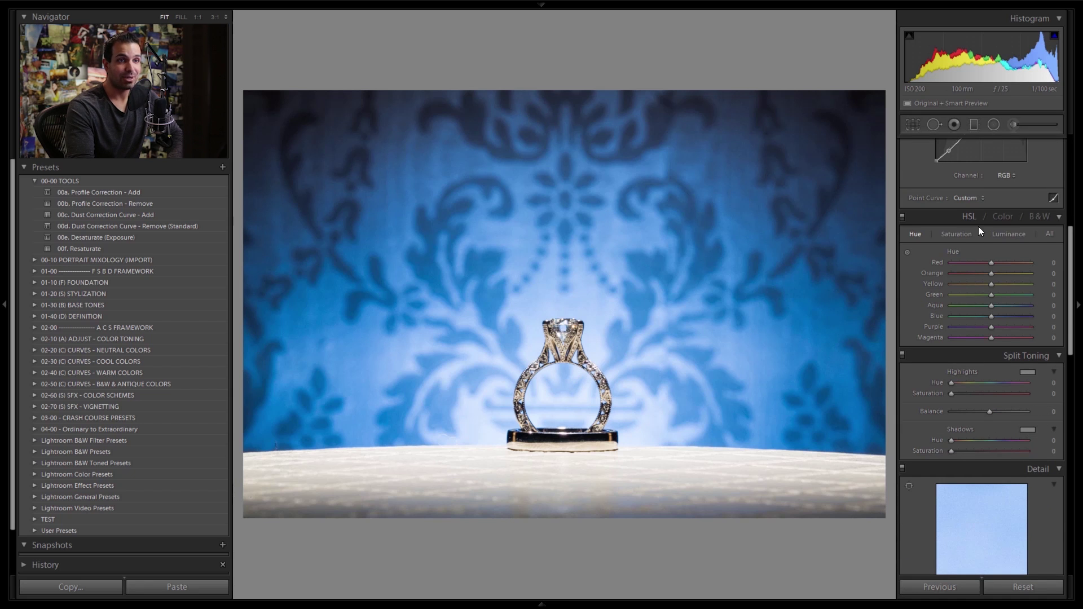
pyautogui.click(907, 252)
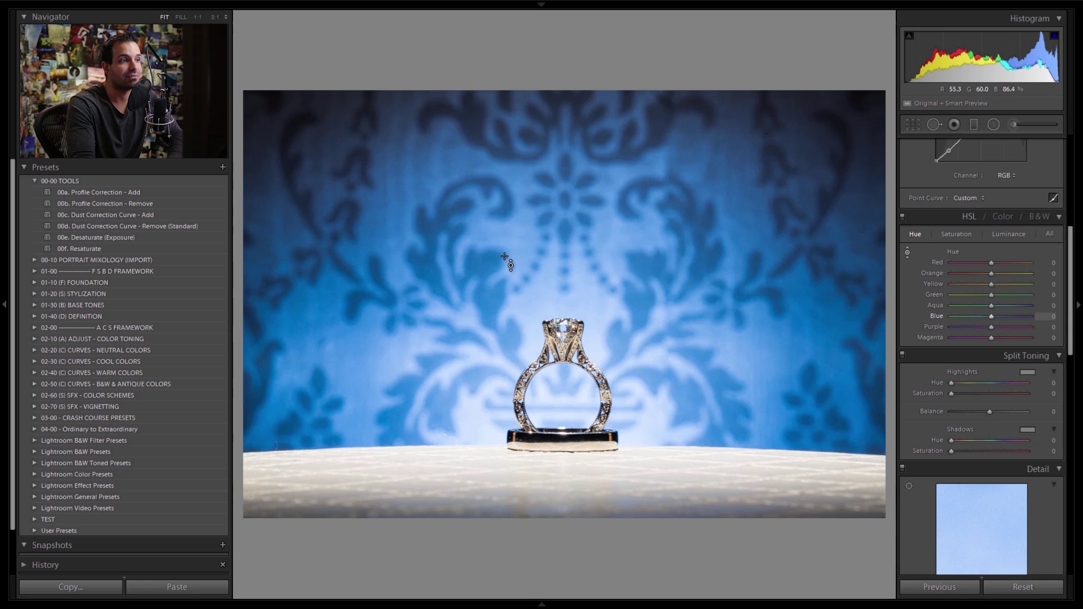
pyautogui.moveTo(739, 164); pyautogui.dragTo(738, 124)
pyautogui.moveTo(728, 148); pyautogui.dragTo(728, 142)
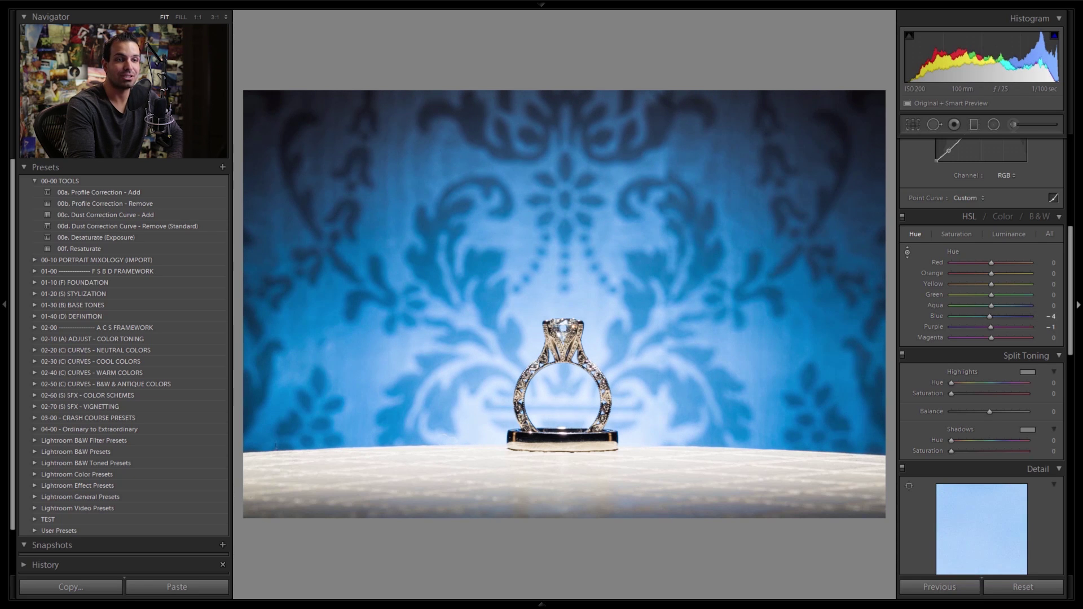
pyautogui.hotkey('ctrl', 'z')
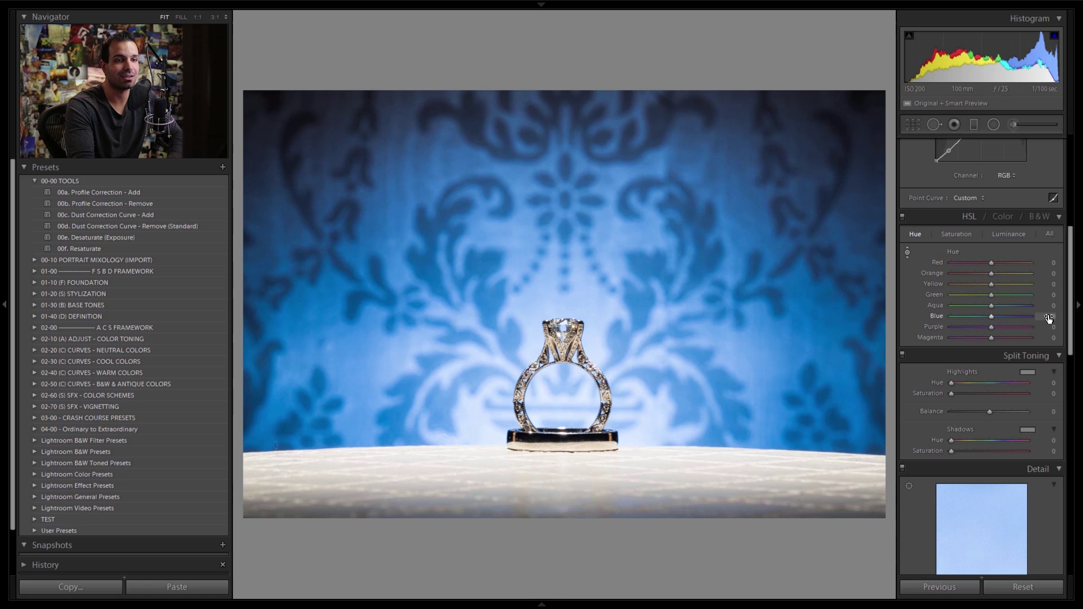
# Tone the highlights in Split Toning with Hue 60 and Saturation 10.
pyautogui.scroll(-3, 985, 257)
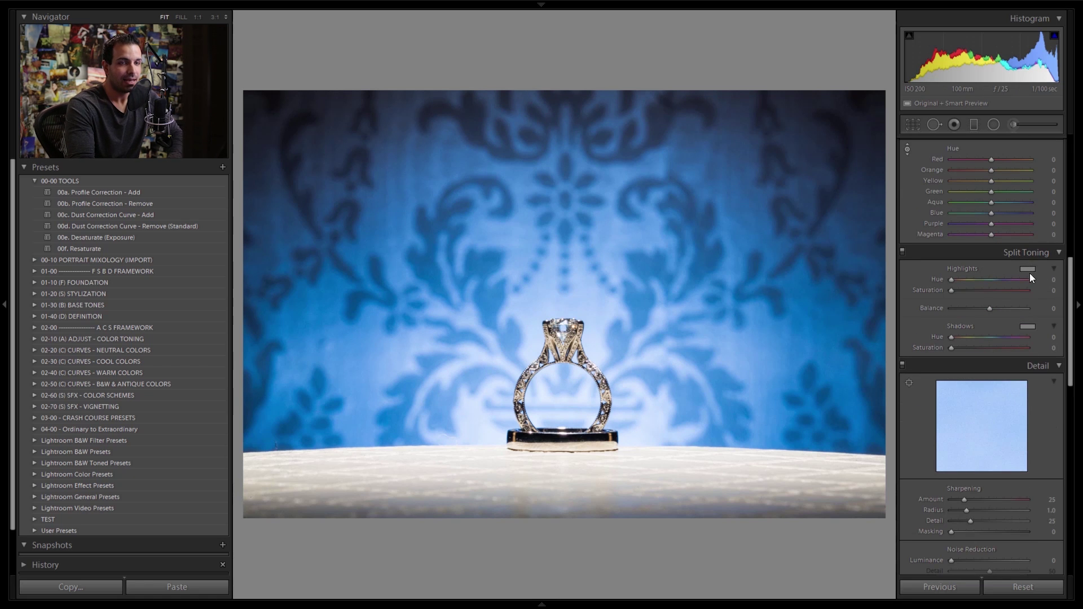
pyautogui.click(1051, 280)
pyautogui.write('6')
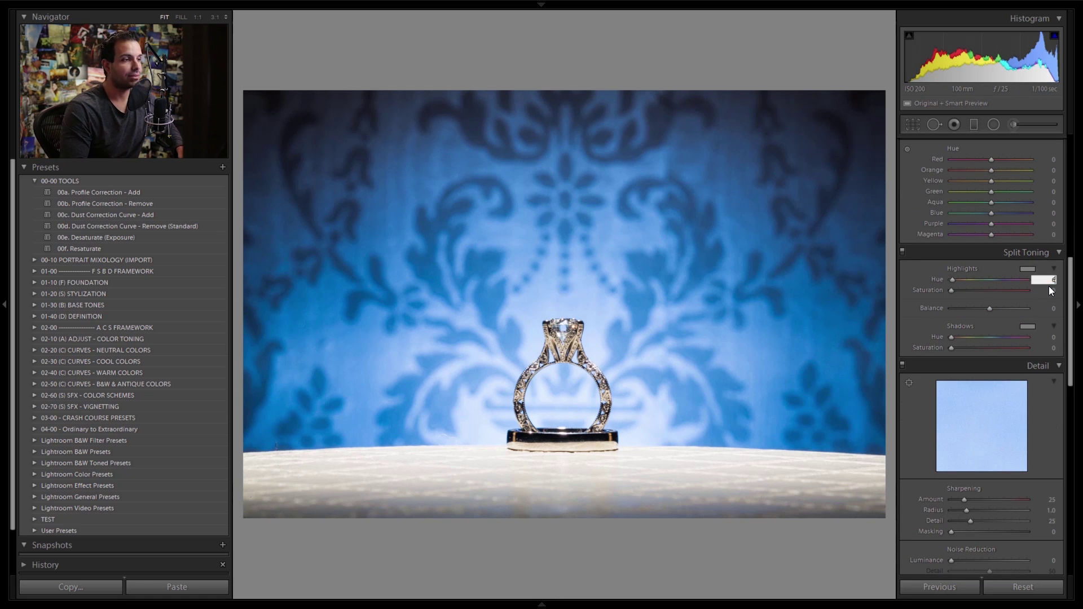
pyautogui.write('0')
pyautogui.press('Tab')
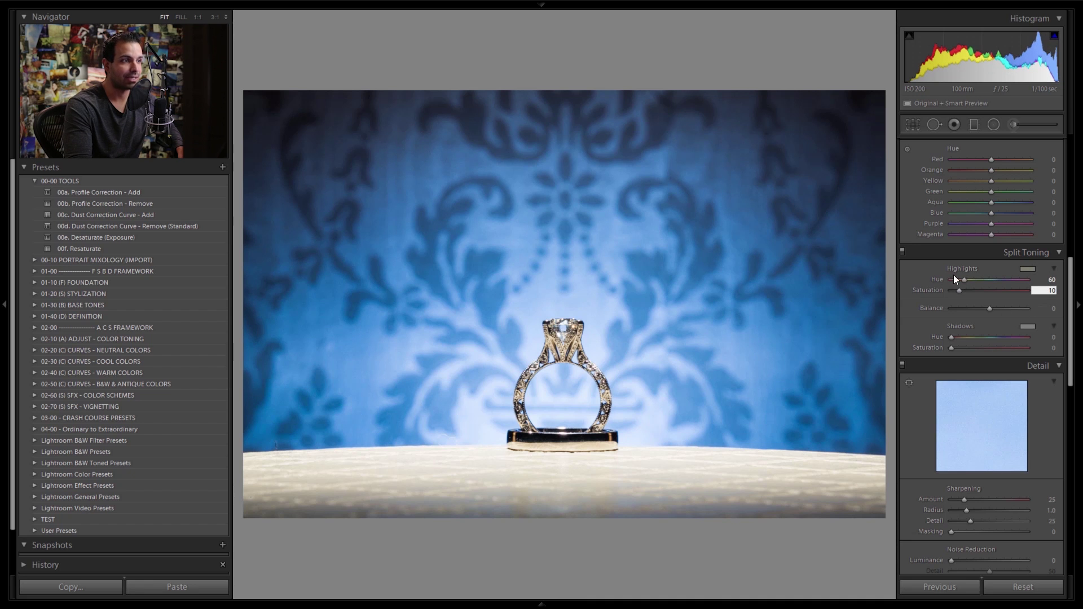
pyautogui.write('10')
# Tone the shadows blue in Split Toning with Hue 240 and Saturation 10.
pyautogui.click(1031, 328)
pyautogui.click(929, 373)
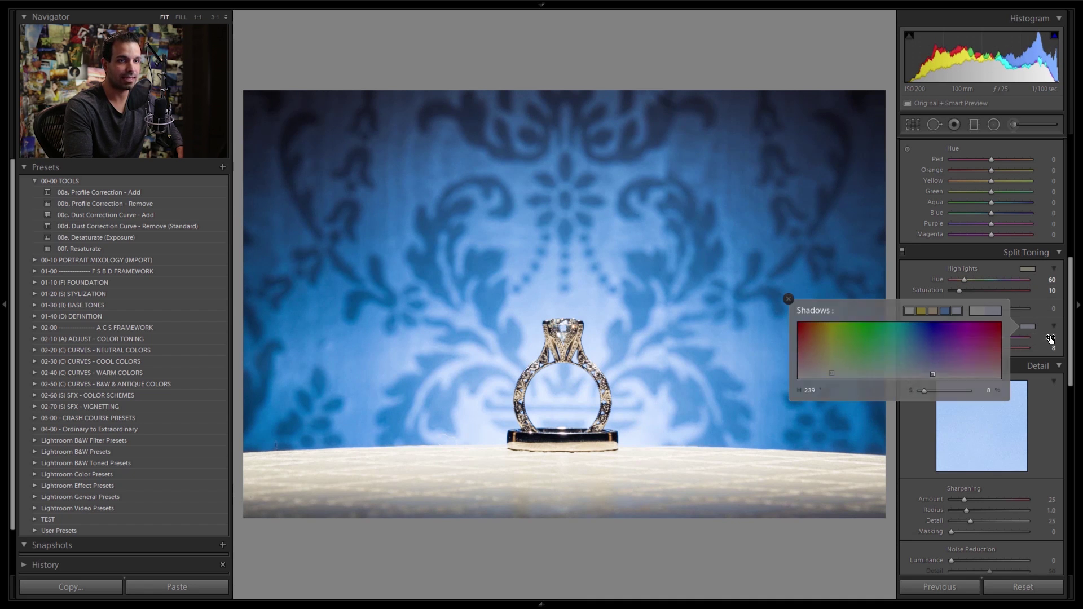
pyautogui.click(1051, 337)
pyautogui.write('240')
pyautogui.press('Tab')
pyautogui.write('1')
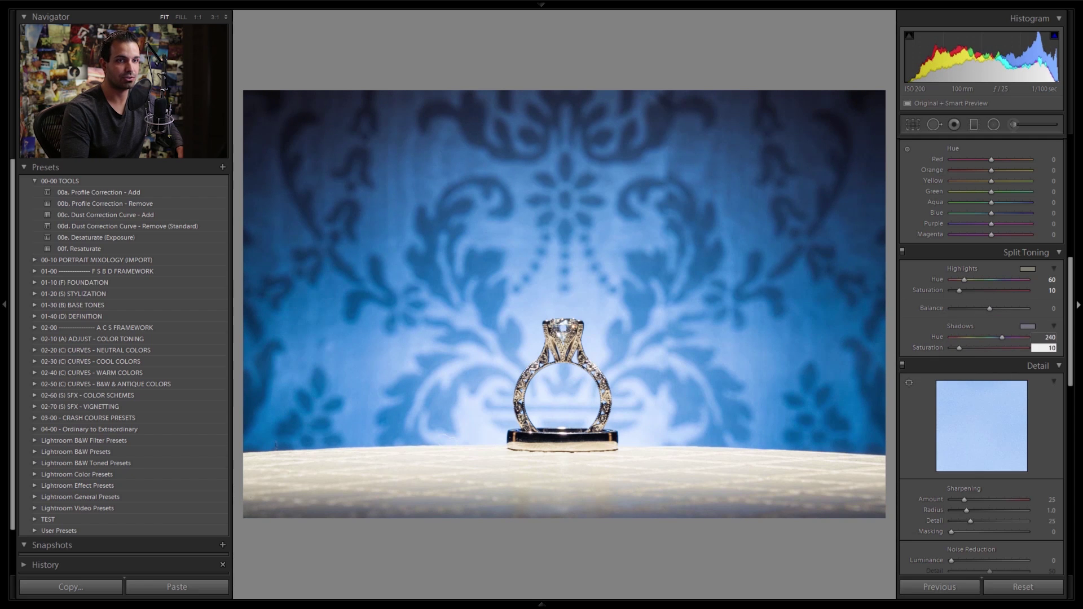
pyautogui.write('0')
pyautogui.press('Tab')
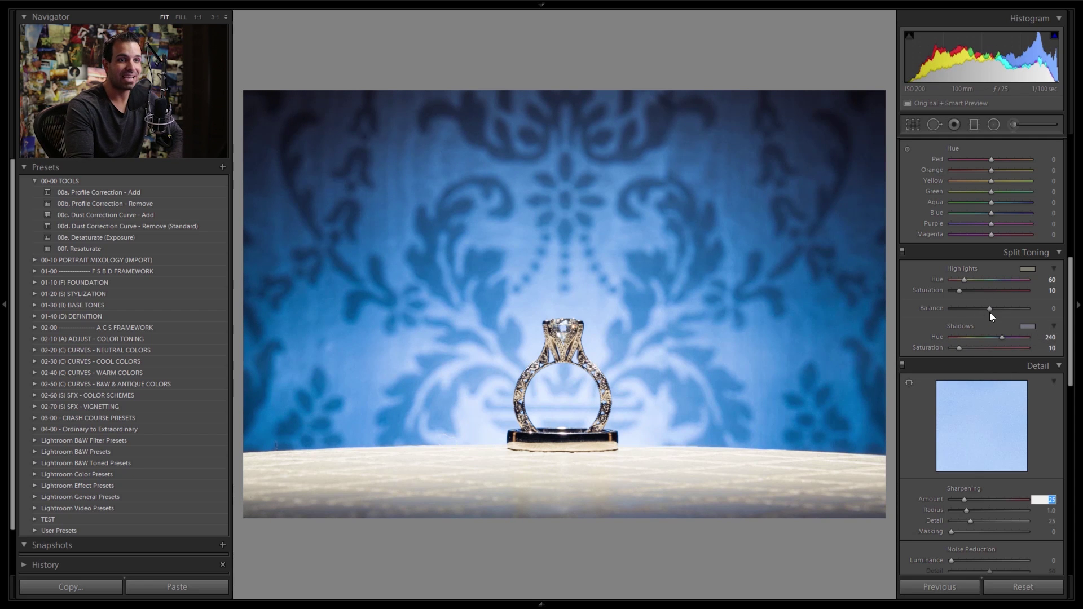
# Switch the Split Toning effect off and on to compare the photo with and without it.
pyautogui.click(902, 253)
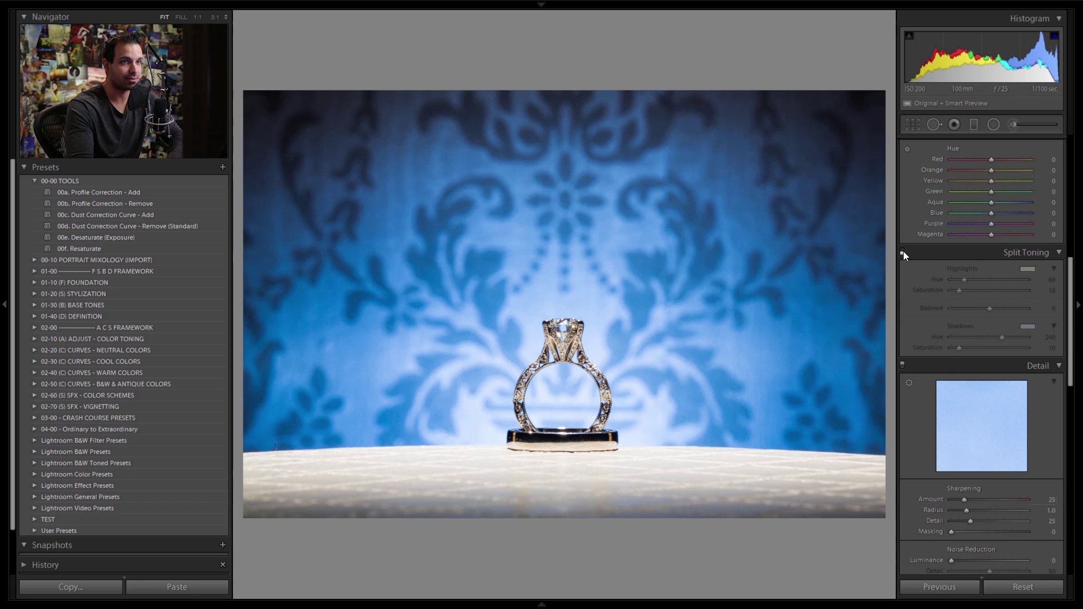
pyautogui.click(903, 251)
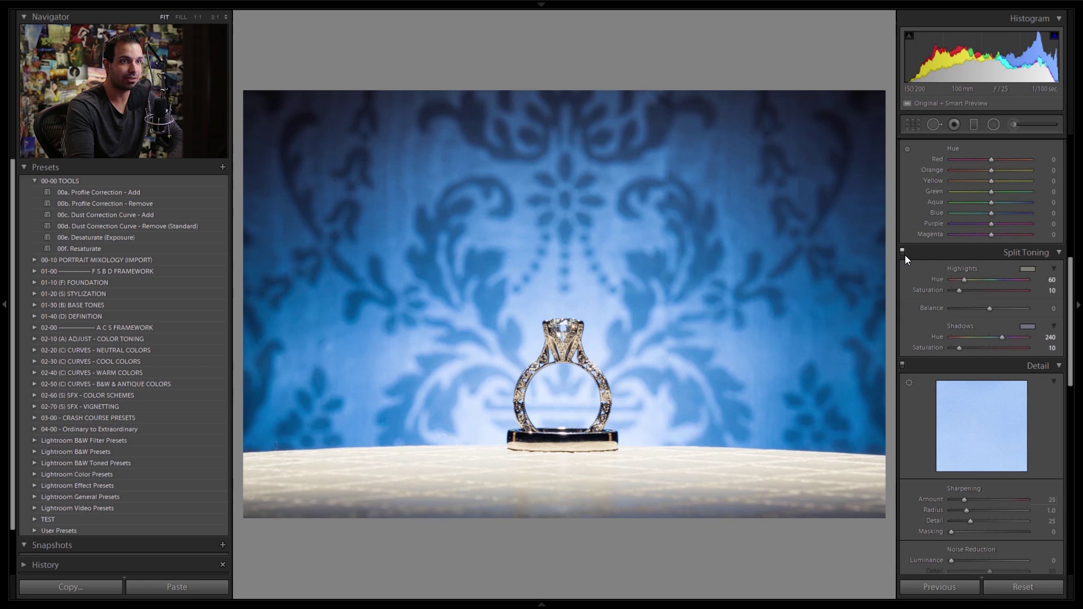
pyautogui.click(903, 253)
pyautogui.click(903, 252)
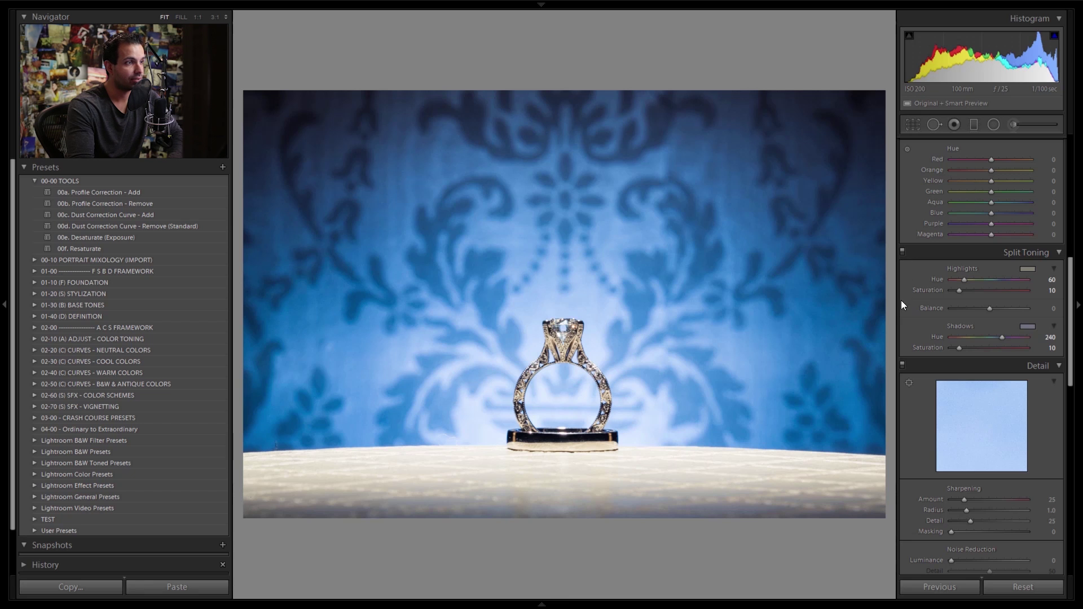
# Reduce the Split Toning highlight Saturation to 5.
pyautogui.click(1051, 290)
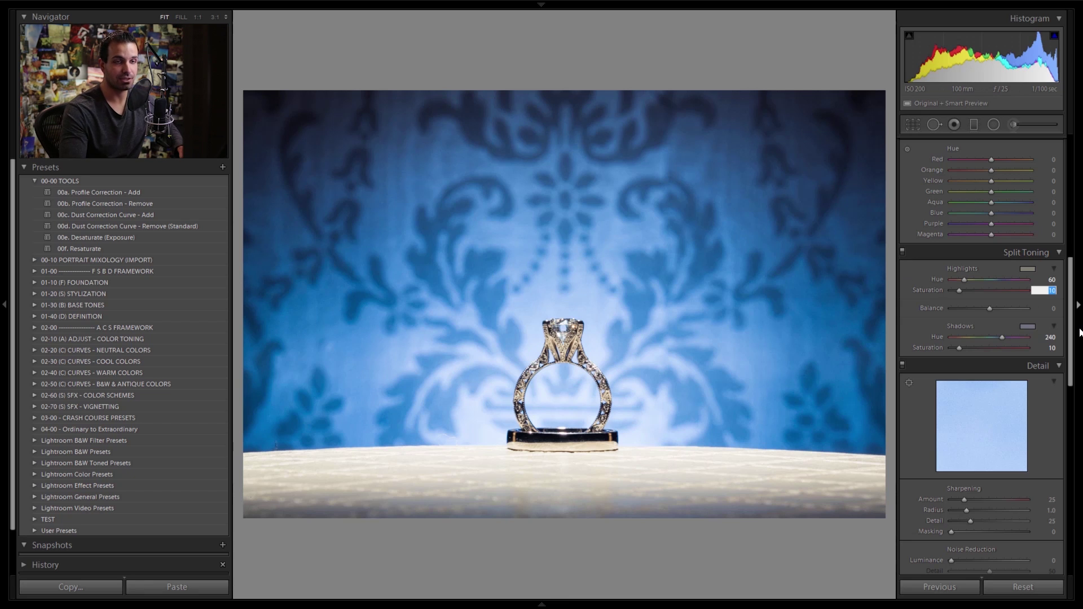
pyautogui.write('5')
pyautogui.press('Tab')
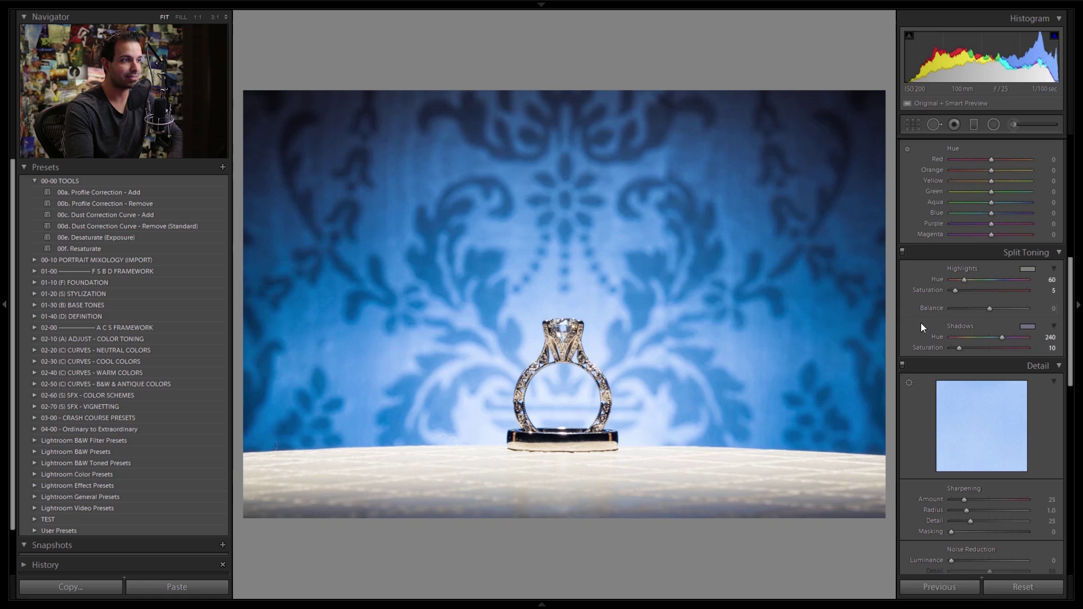
# Preview the ring's detail and set sharpening to Amount 120, Radius 1.5, Detail 50 and Masking 80, with Luminance noise reduction at 20.
pyautogui.scroll(-3, 963, 315)
pyautogui.scroll(-3, 987, 344)
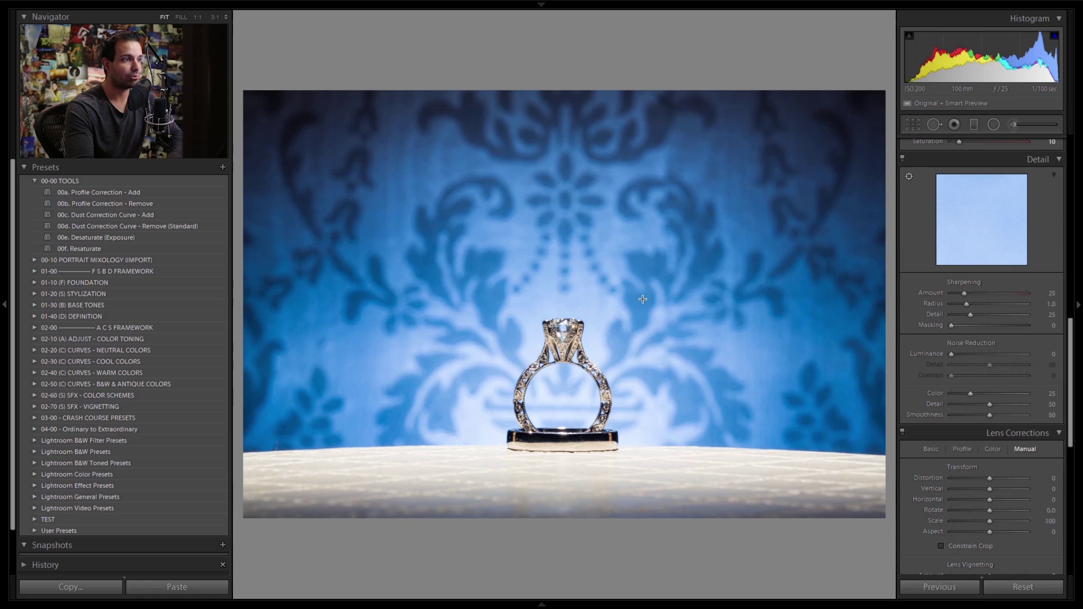
pyautogui.click(569, 343)
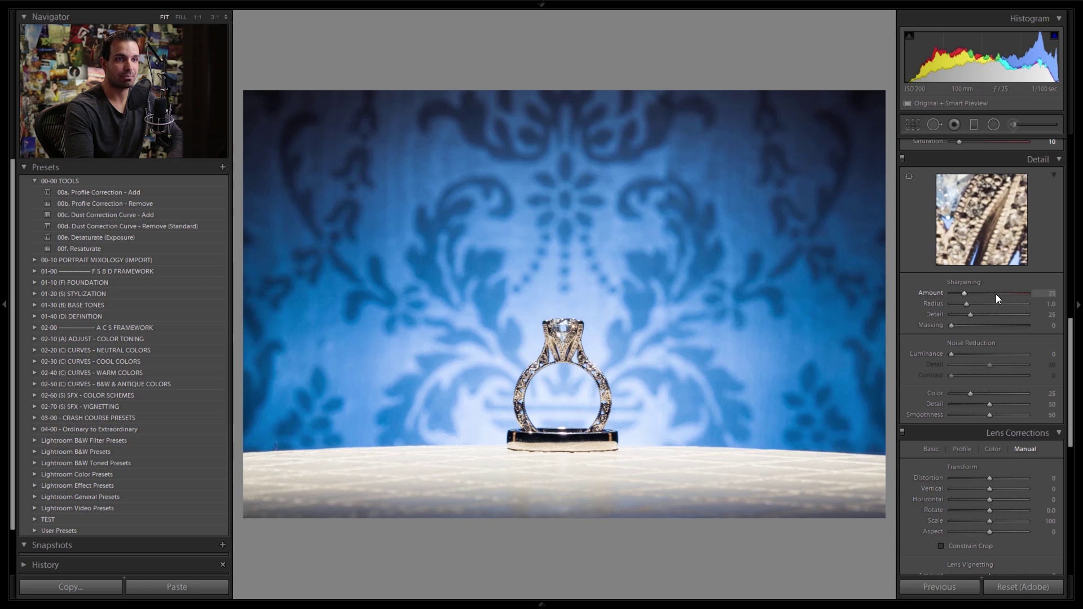
pyautogui.moveTo(996, 293); pyautogui.dragTo(1001, 326)
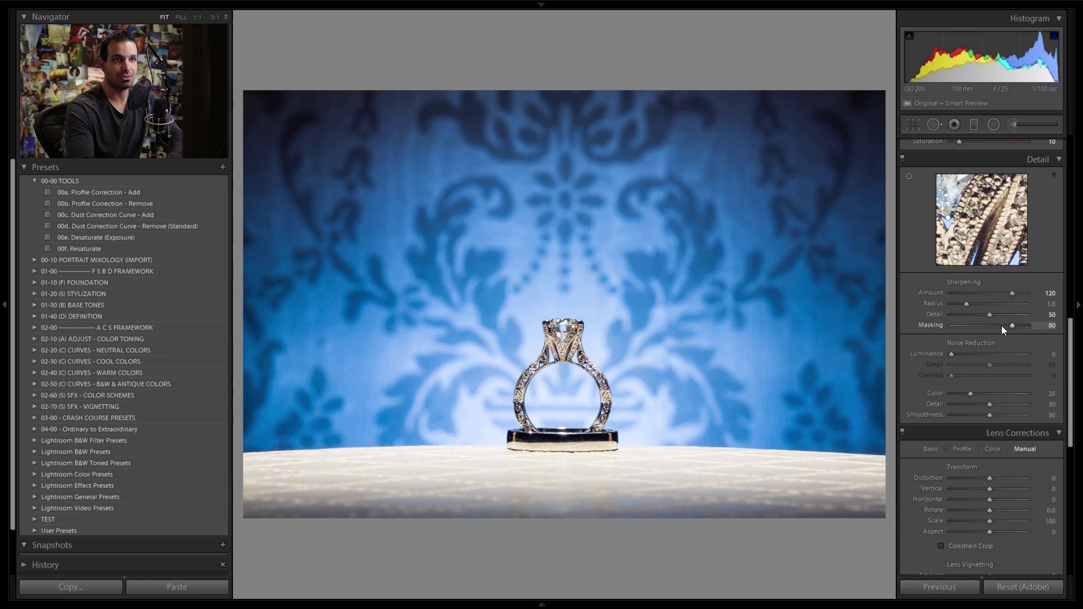
pyautogui.click(986, 354)
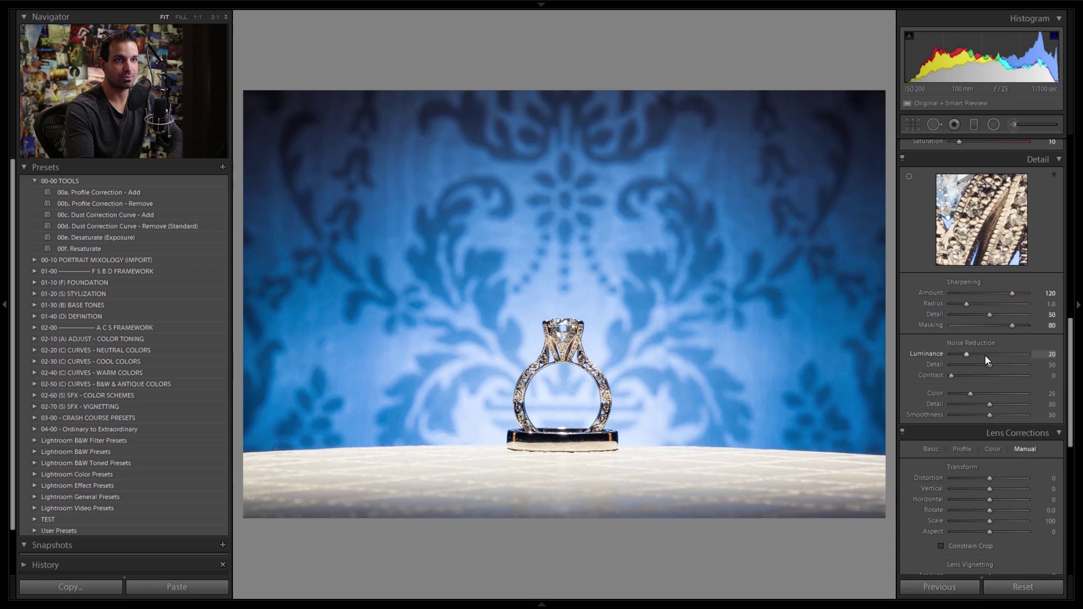
pyautogui.click(983, 303)
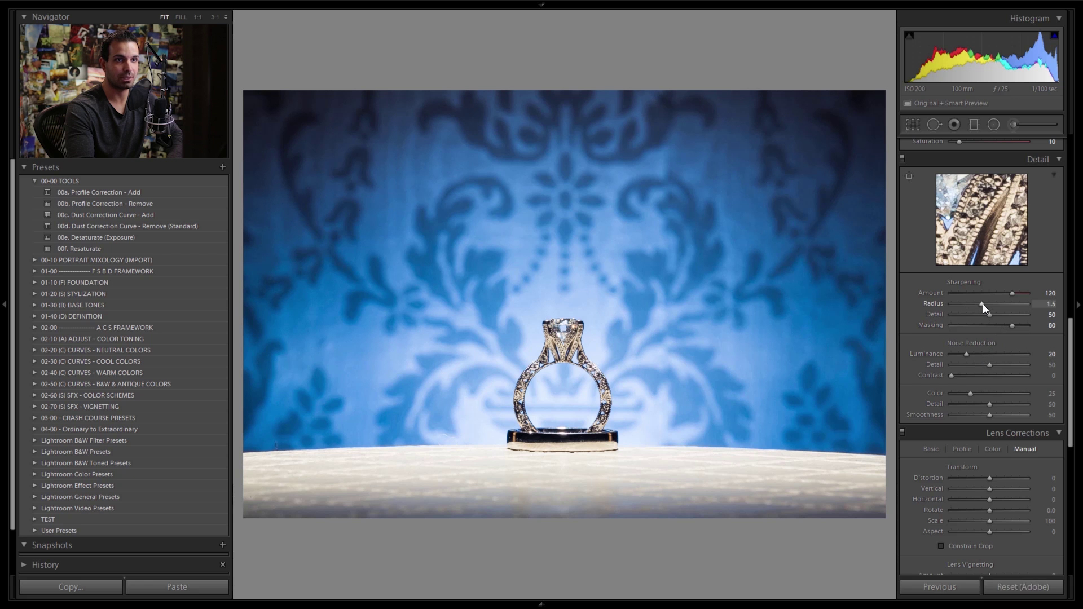
# Inspect the ring at 1:1 with the Detail adjustments off and on, and return to the fitted view.
pyautogui.press('z')
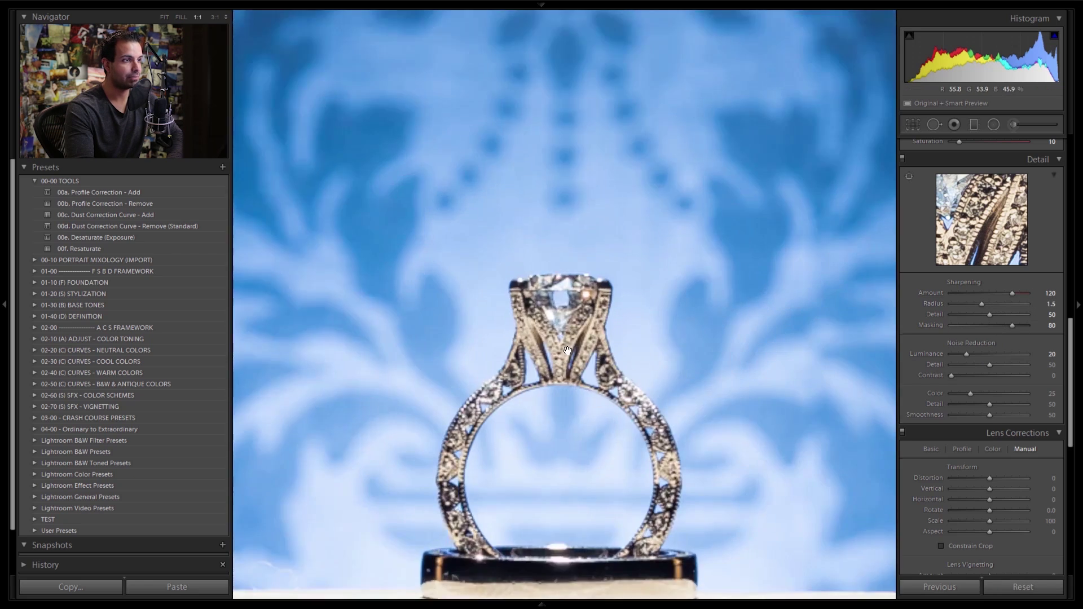
pyautogui.click(903, 161)
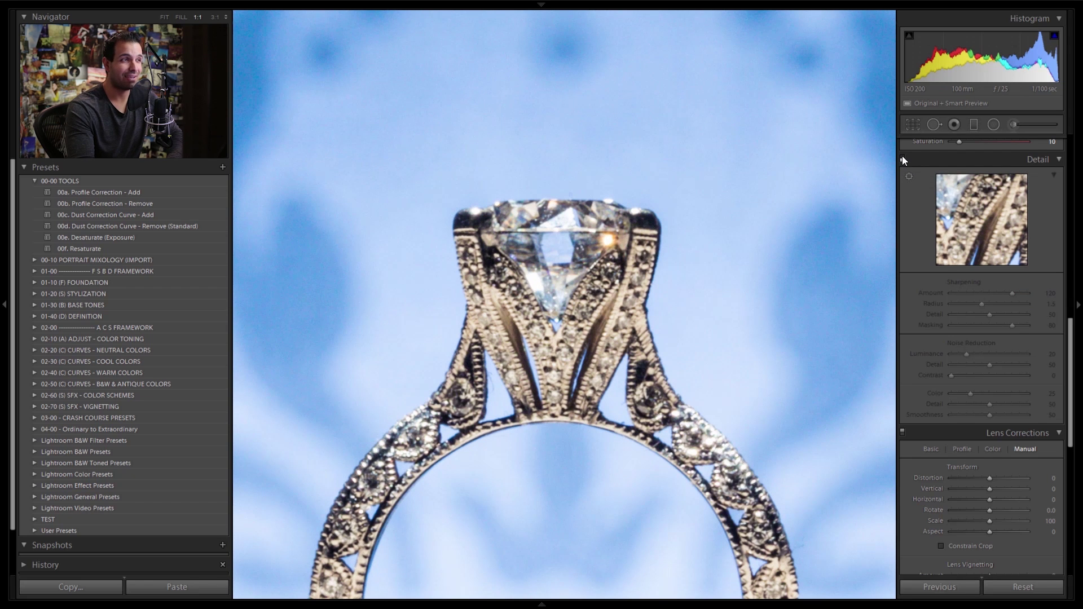
pyautogui.click(903, 158)
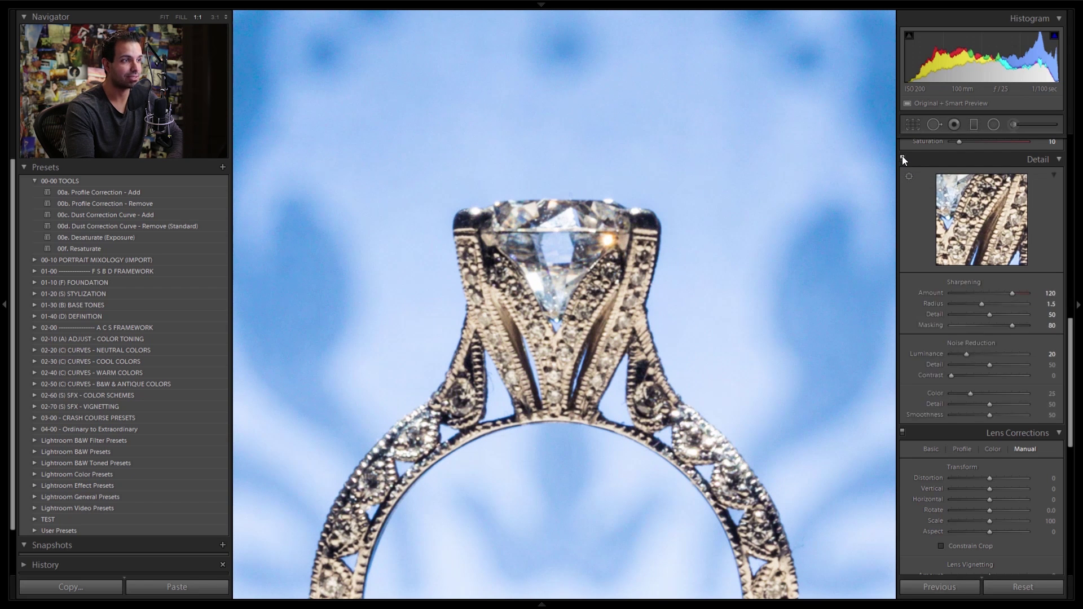
pyautogui.click(613, 262)
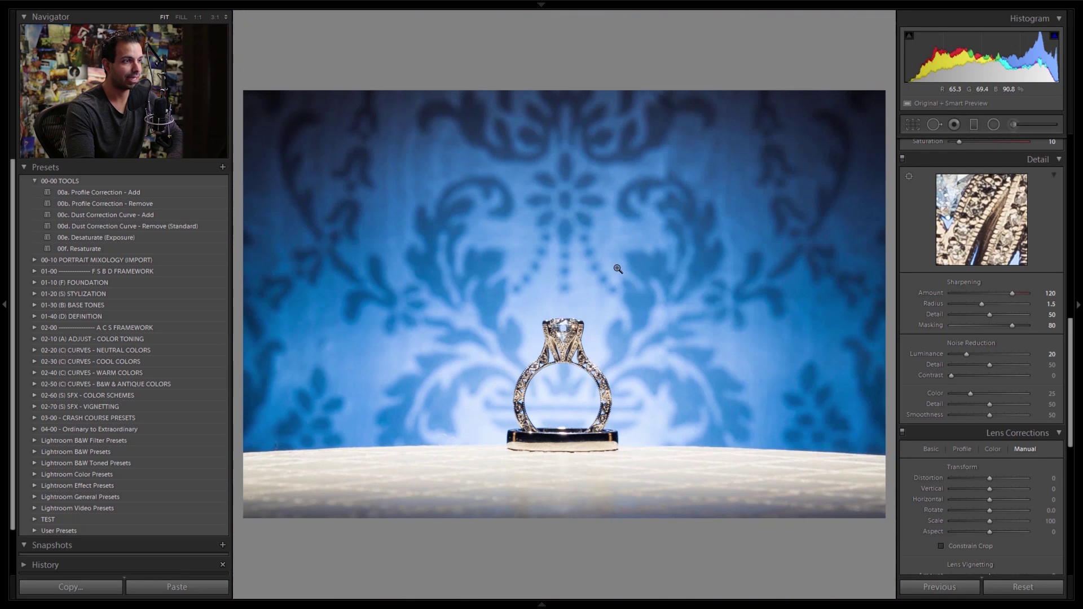
# Set the Dehaze Amount to +20 to deepen the image's contrast and color.
pyautogui.scroll(-6, 1012, 363)
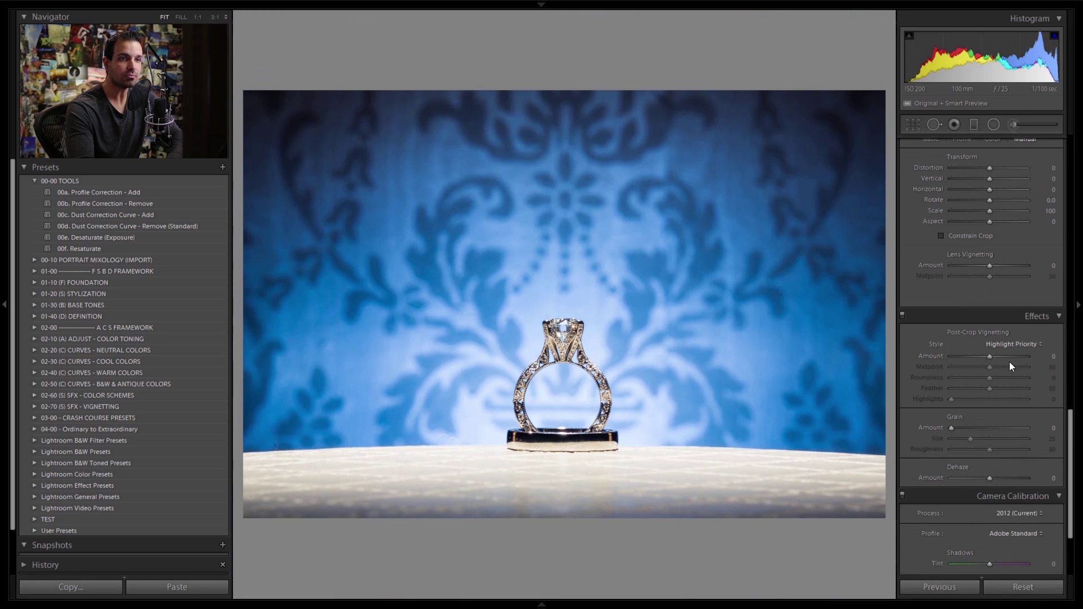
pyautogui.scroll(-3, 1003, 320)
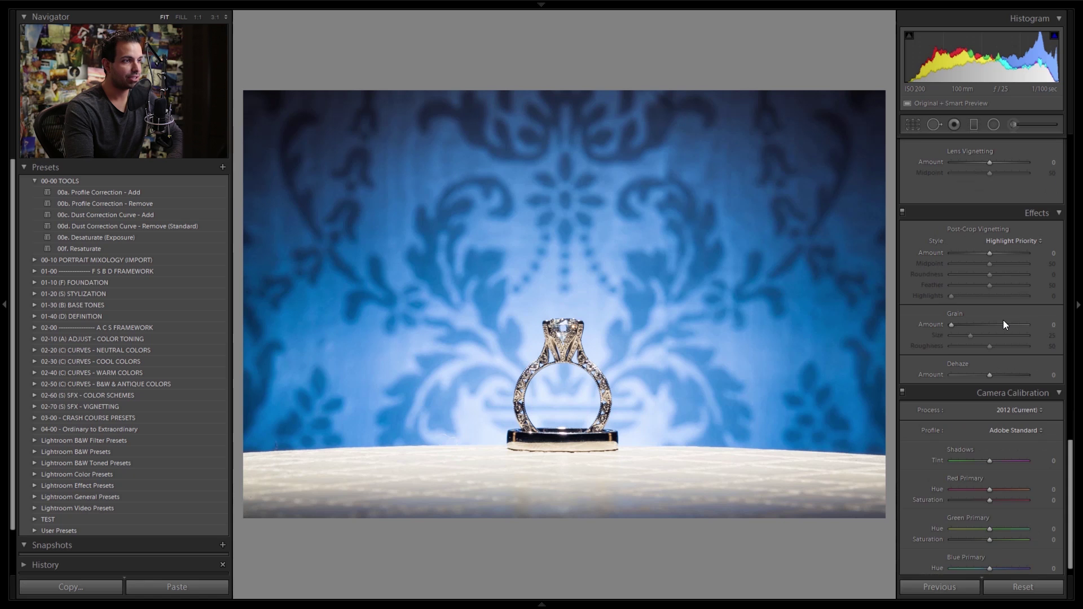
pyautogui.scroll(2, 1000, 326)
pyautogui.scroll(-2, 1007, 342)
pyautogui.click(998, 358)
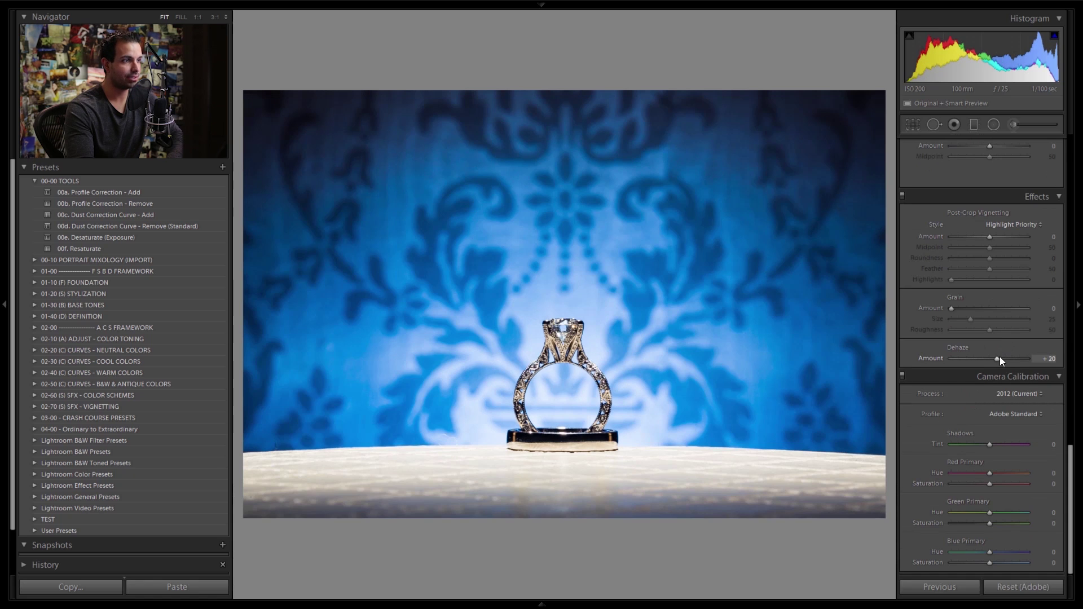
# Reduce the Dehaze Amount to +10.
pyautogui.hotkey('shift', 'Down')
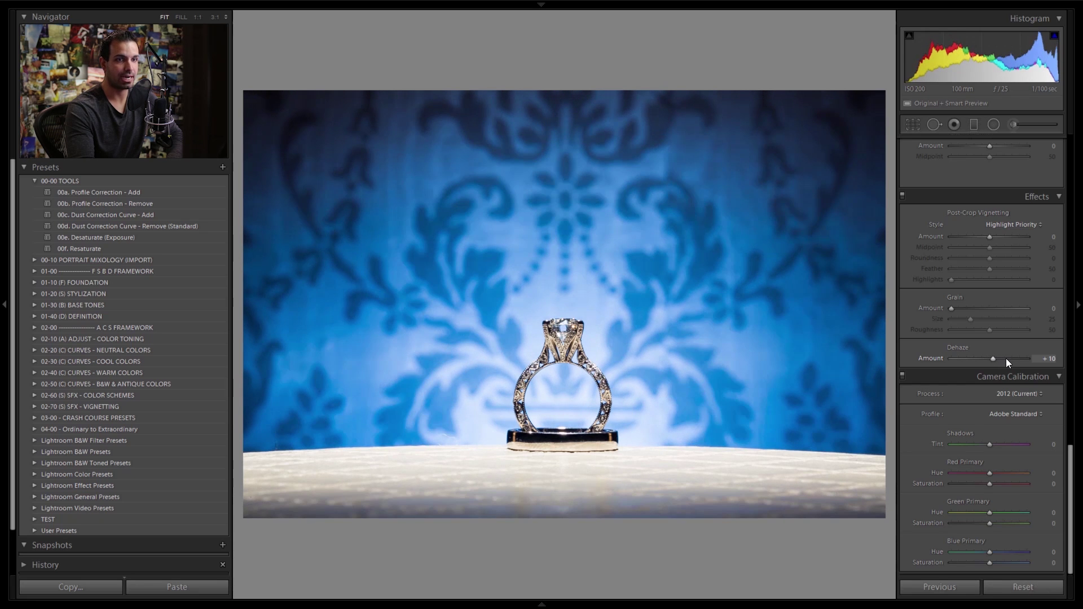
# Darken the surroundings with a wide 04 Burn (Exposure) radial filter centered over the ring, spanning the photo's width, at Exposure -0.80.
pyautogui.scroll(10, 1054, 186)
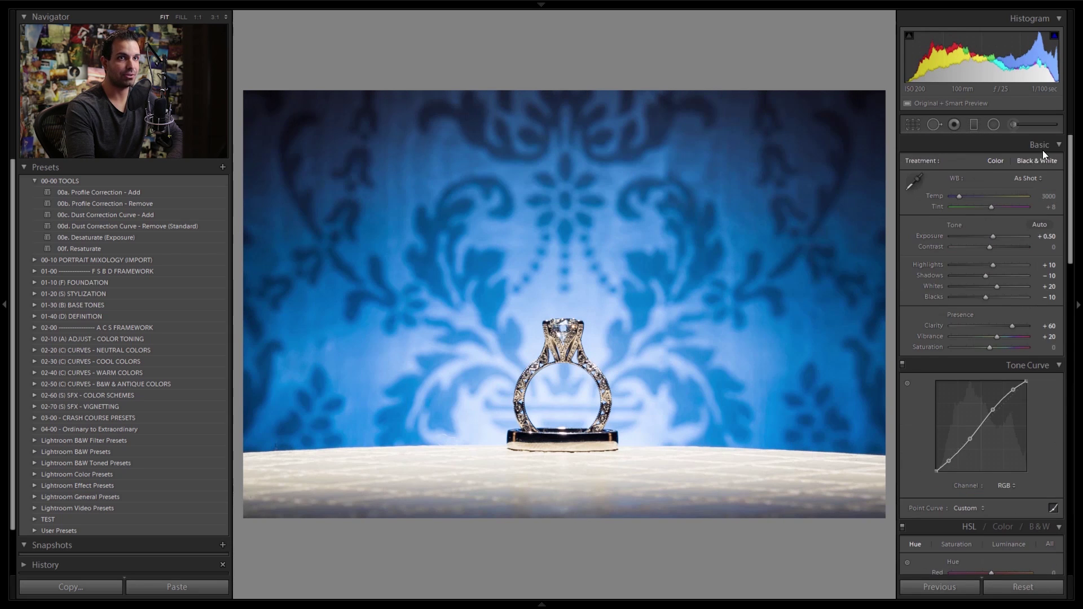
pyautogui.click(993, 125)
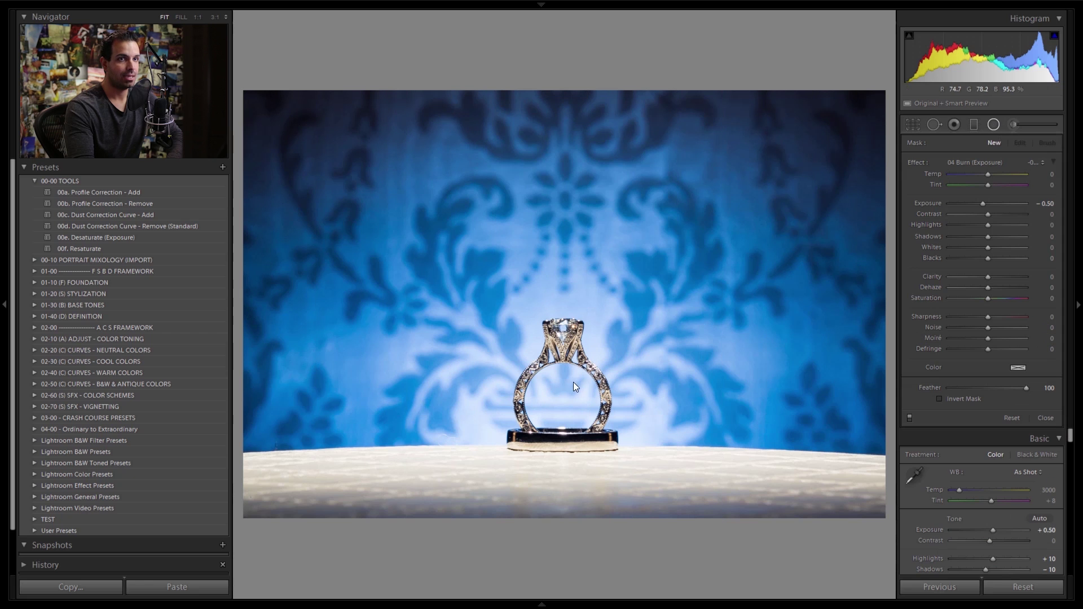
pyautogui.moveTo(564, 384); pyautogui.dragTo(889, 564)
pyautogui.moveTo(561, 386); pyautogui.dragTo(551, 345)
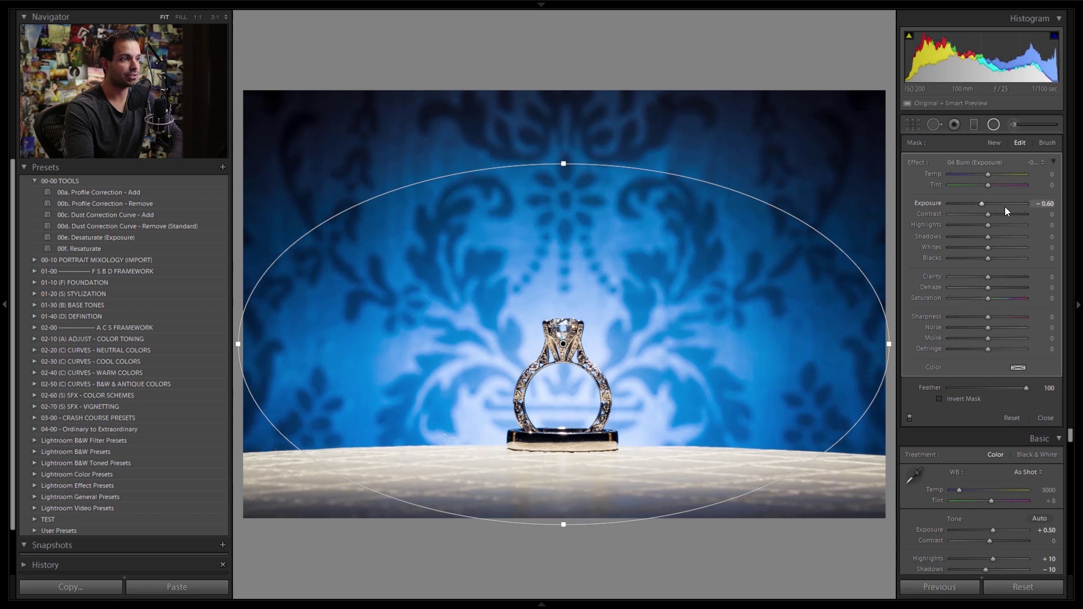
pyautogui.press('Down')
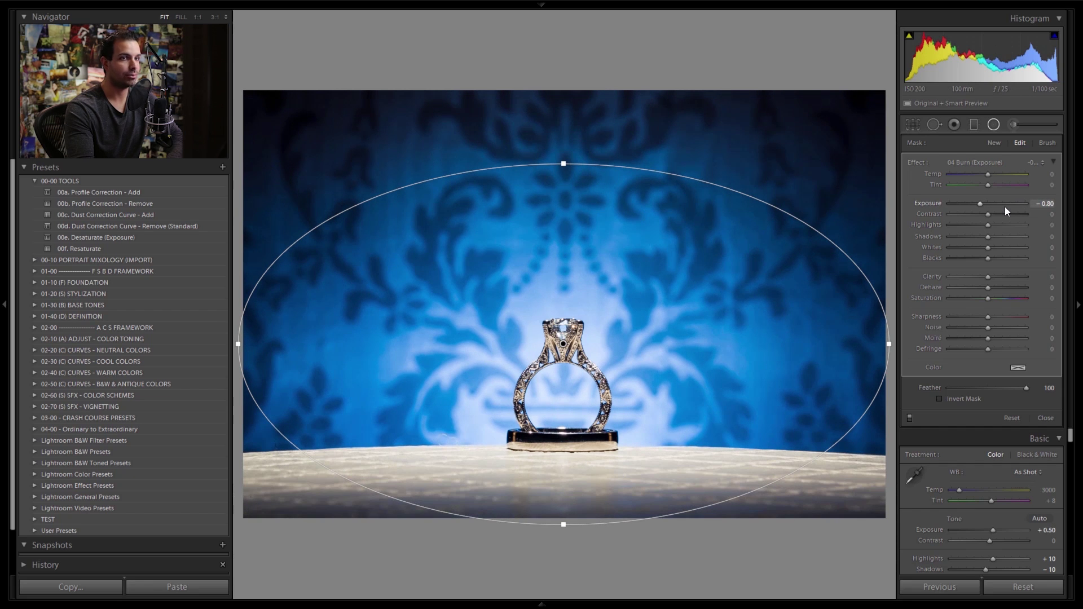
pyautogui.click(993, 125)
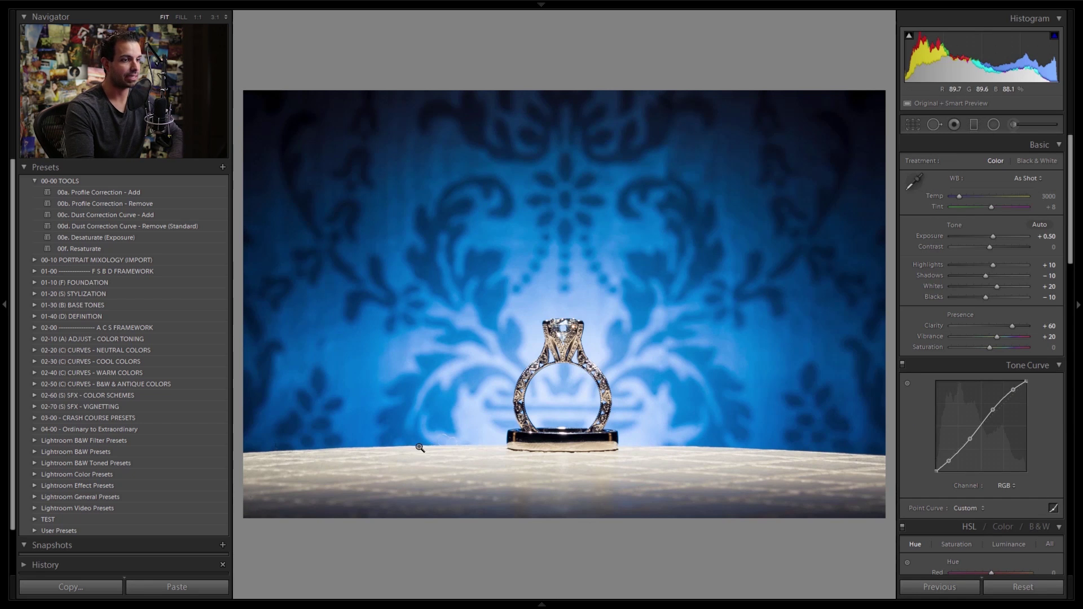
# Inspect the table's edge and the blue backdrop on both sides of the ring at 1:1 for remaining flaws.
pyautogui.click(454, 445)
pyautogui.moveTo(395, 456); pyautogui.dragTo(925, 367)
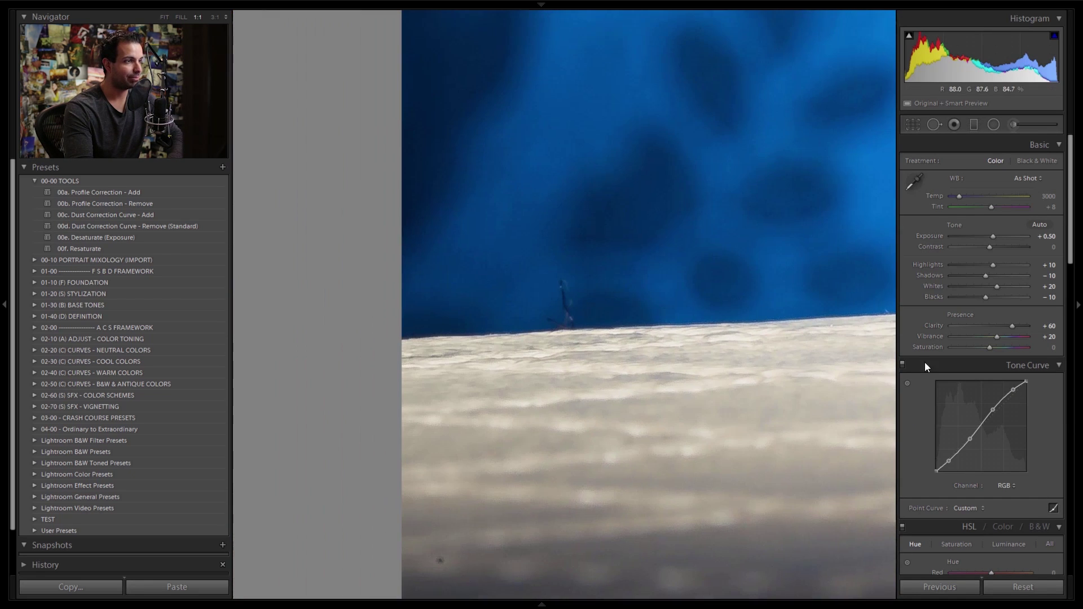
pyautogui.click(666, 319)
pyautogui.click(751, 446)
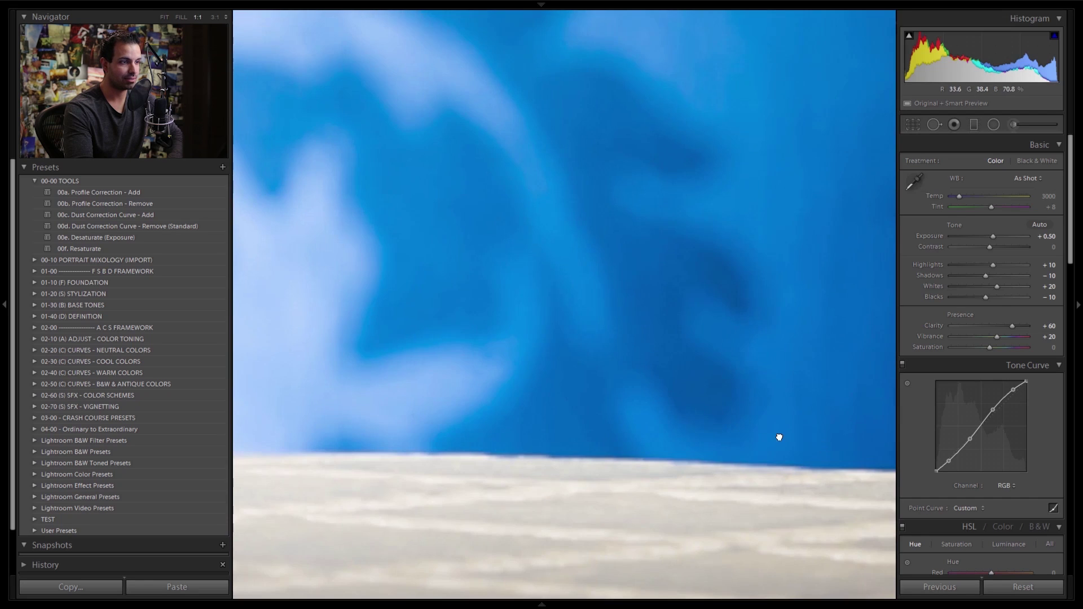
pyautogui.moveTo(814, 442); pyautogui.dragTo(584, 416)
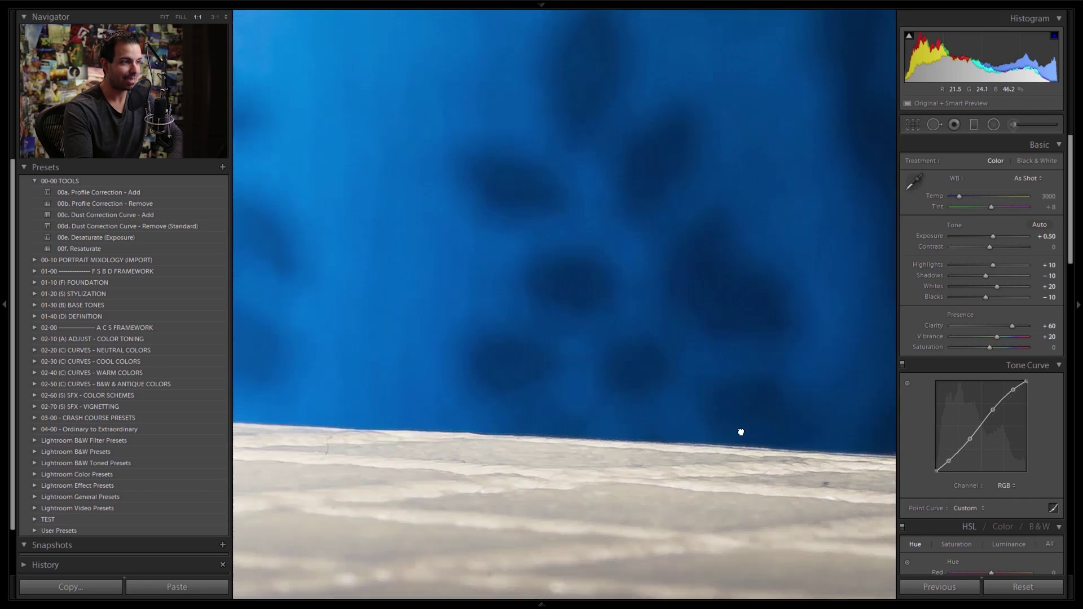
pyautogui.moveTo(741, 432); pyautogui.dragTo(755, 469)
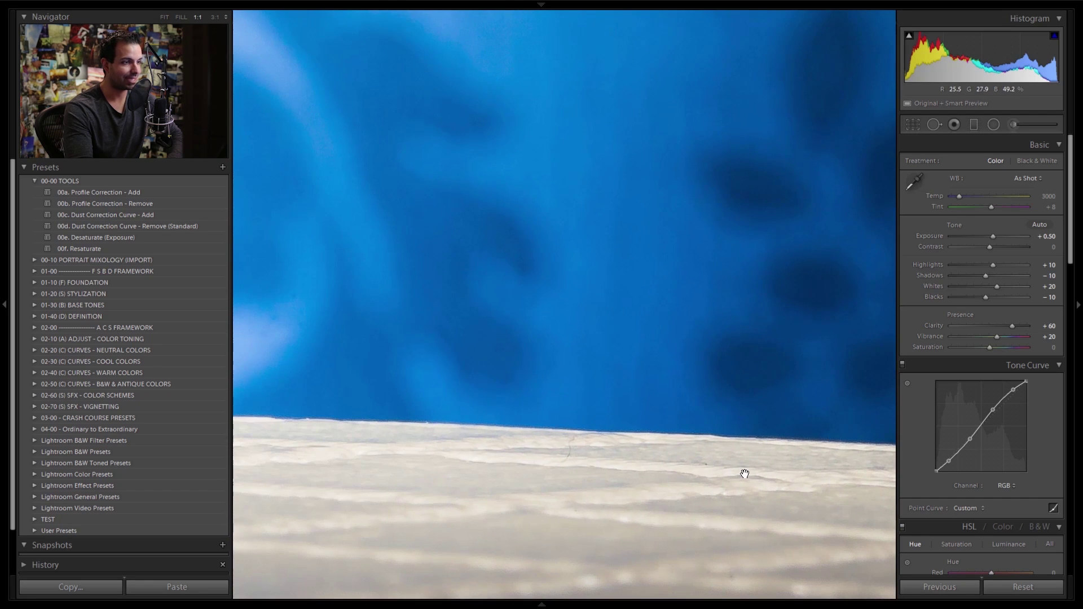
pyautogui.moveTo(532, 477); pyautogui.dragTo(754, 425)
pyautogui.click(790, 406)
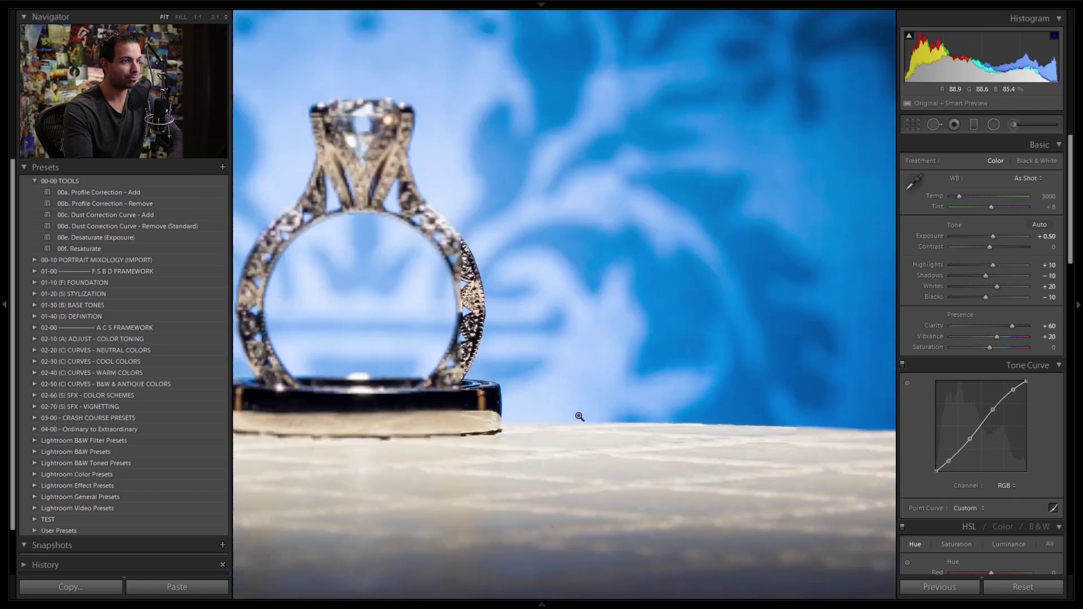
# Compare the before and after versions of the ring photo in Lights Out mode and return to the normal view.
pyautogui.press('\\')
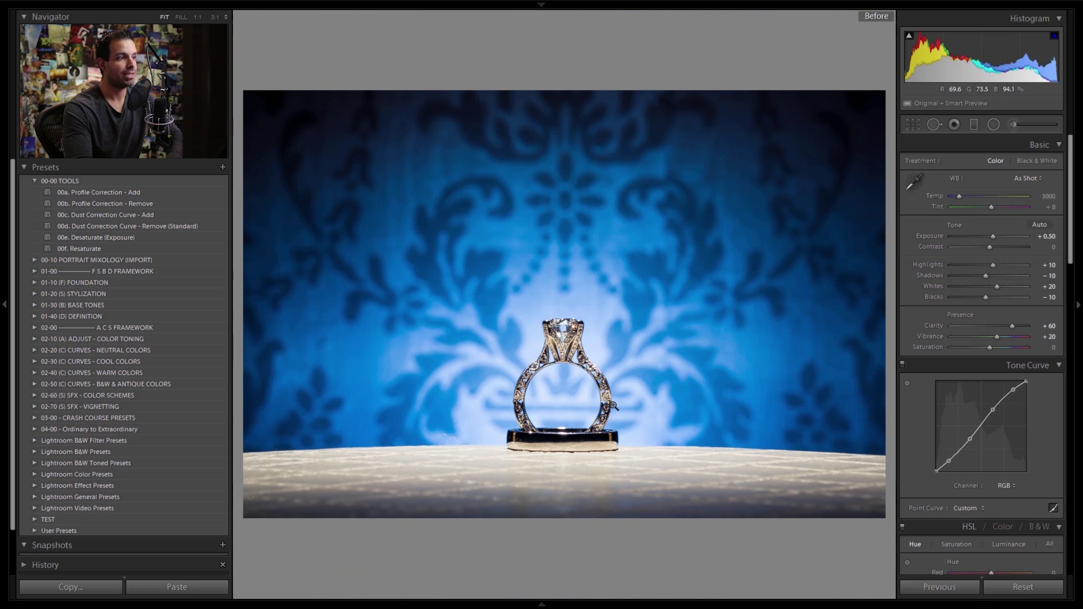
pyautogui.press('\\')
pyautogui.press('l')
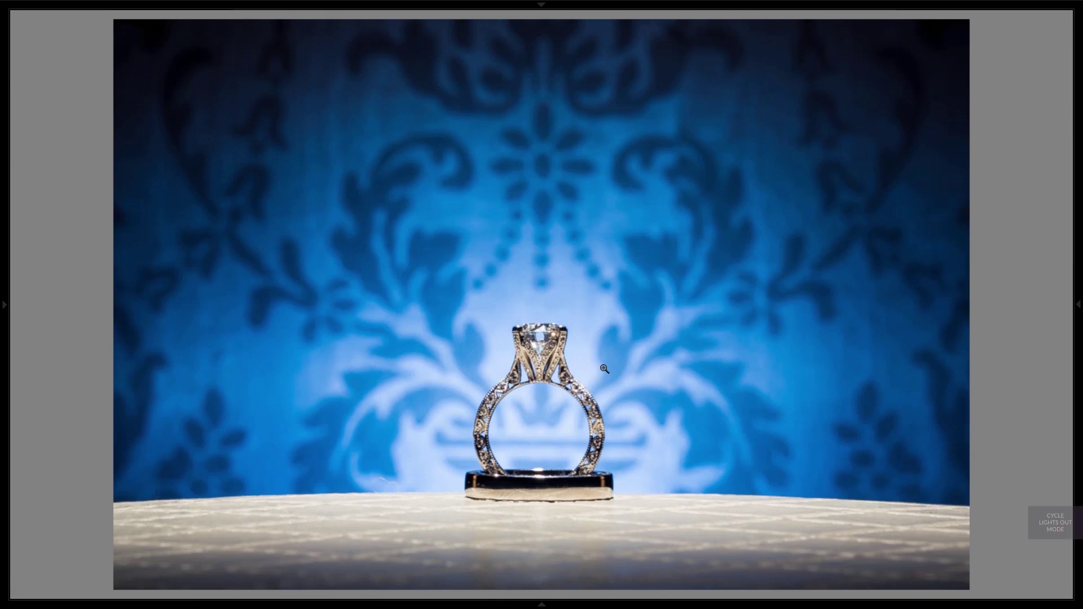
pyautogui.press('l')
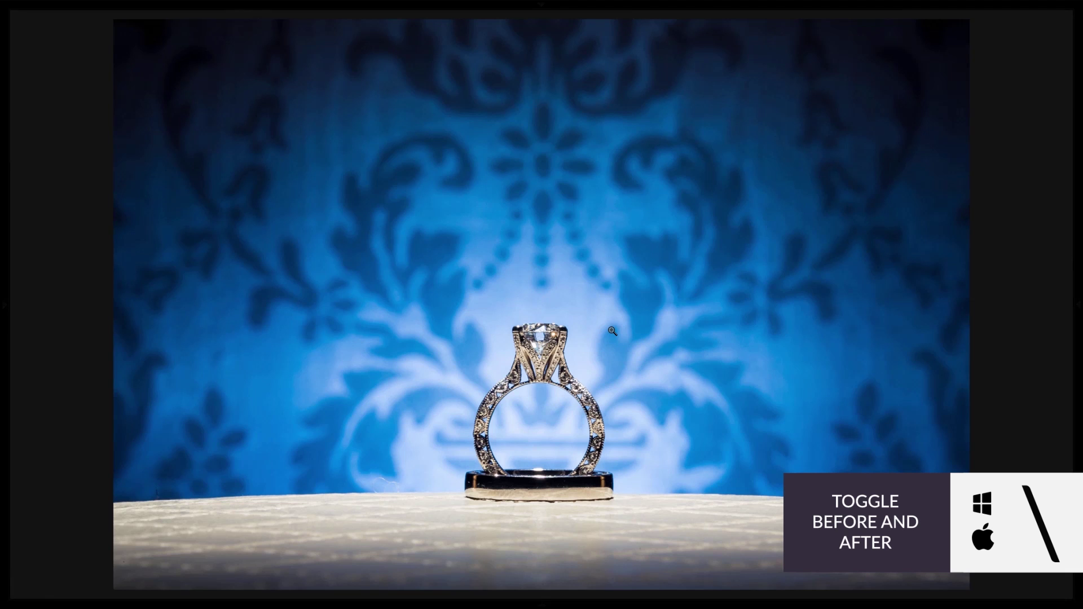
pyautogui.press('\\')
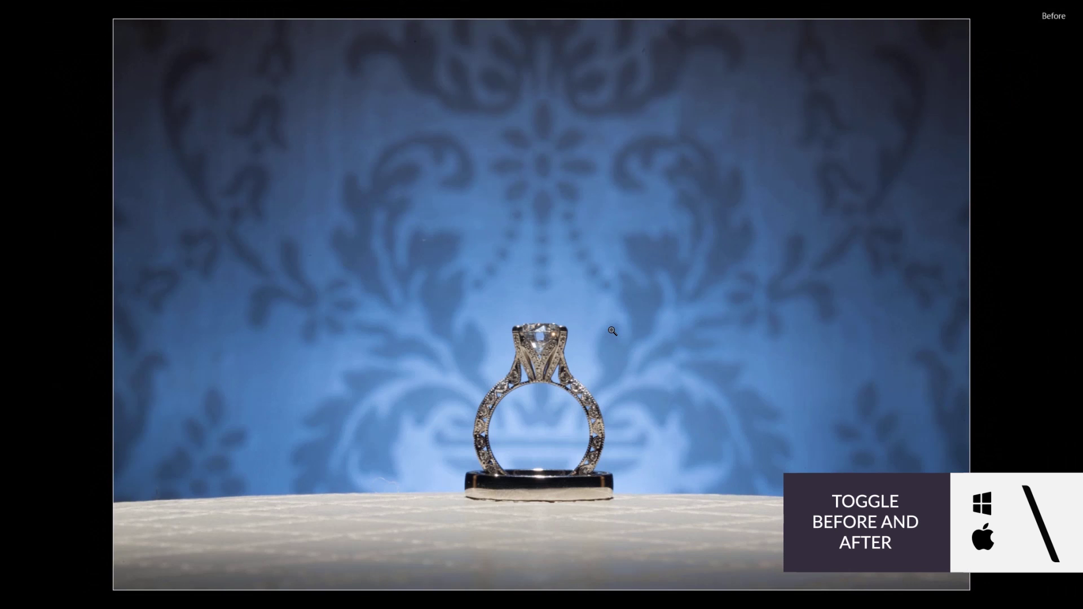
pyautogui.press('\\')
pyautogui.press('\\')
pyautogui.press('\\')
pyautogui.press('\\')
pyautogui.press('\\')
pyautogui.press('\\')
pyautogui.press('\\')
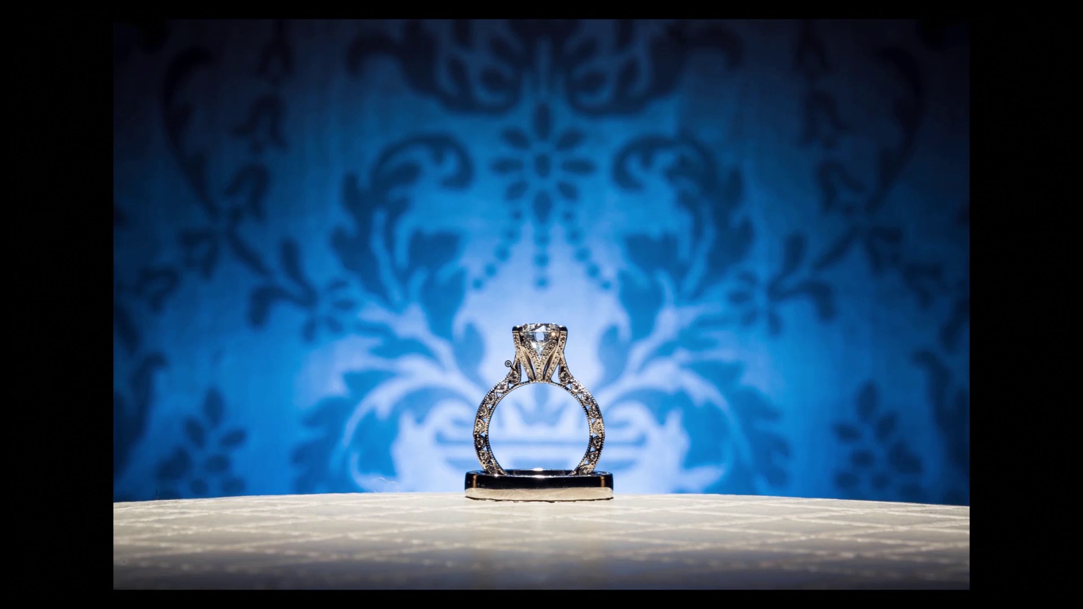
pyautogui.press('\\')
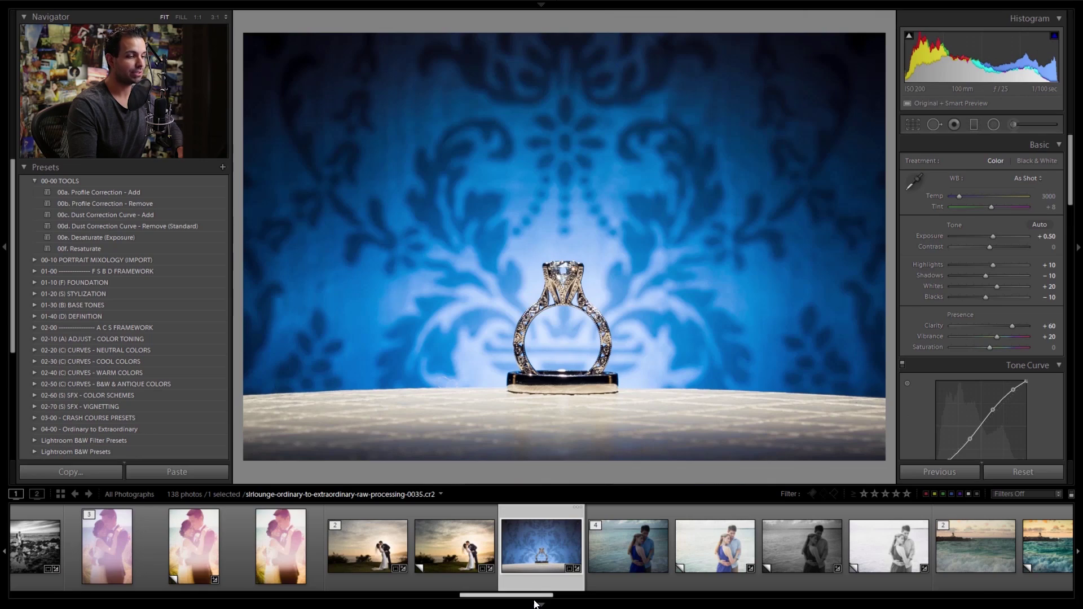
pyautogui.click(536, 604)
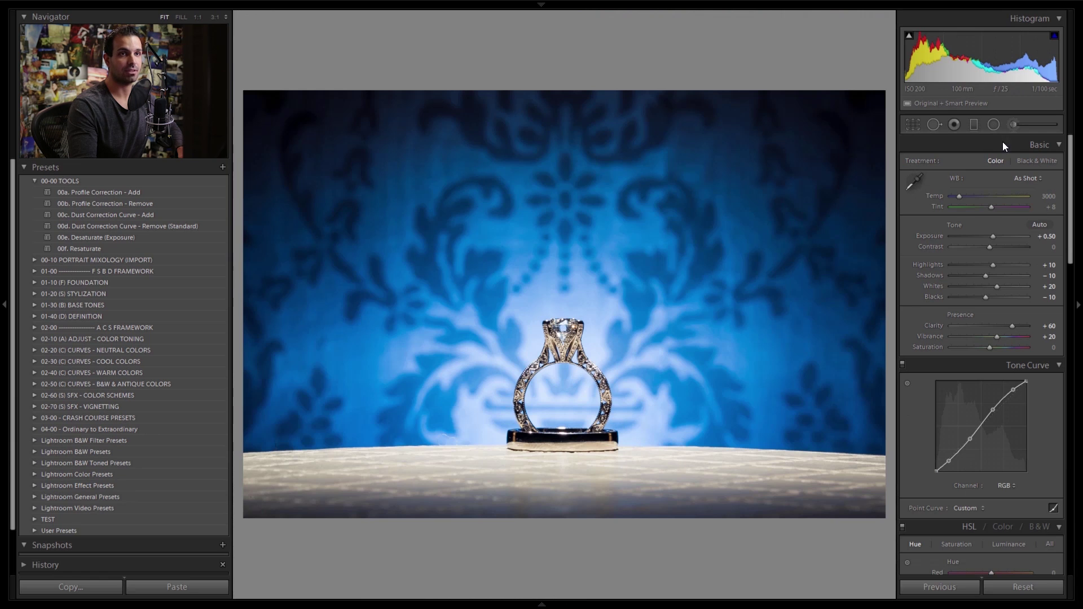
# Paint over the ring with the Adjustment Brush using the 17 Highlight Bloom effect.
pyautogui.click(1013, 125)
pyautogui.click(968, 160)
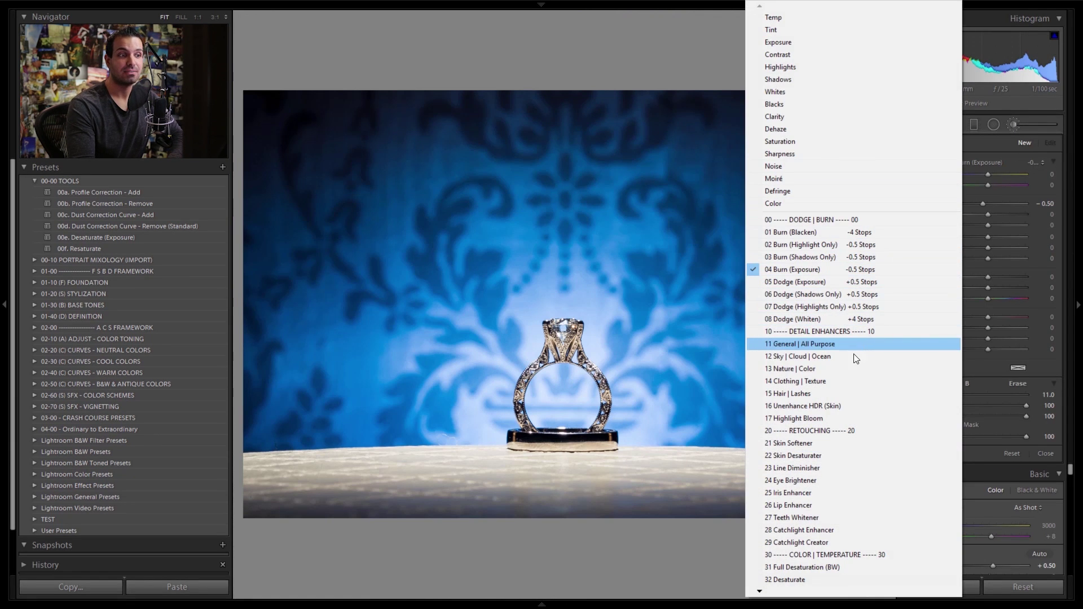
pyautogui.click(821, 418)
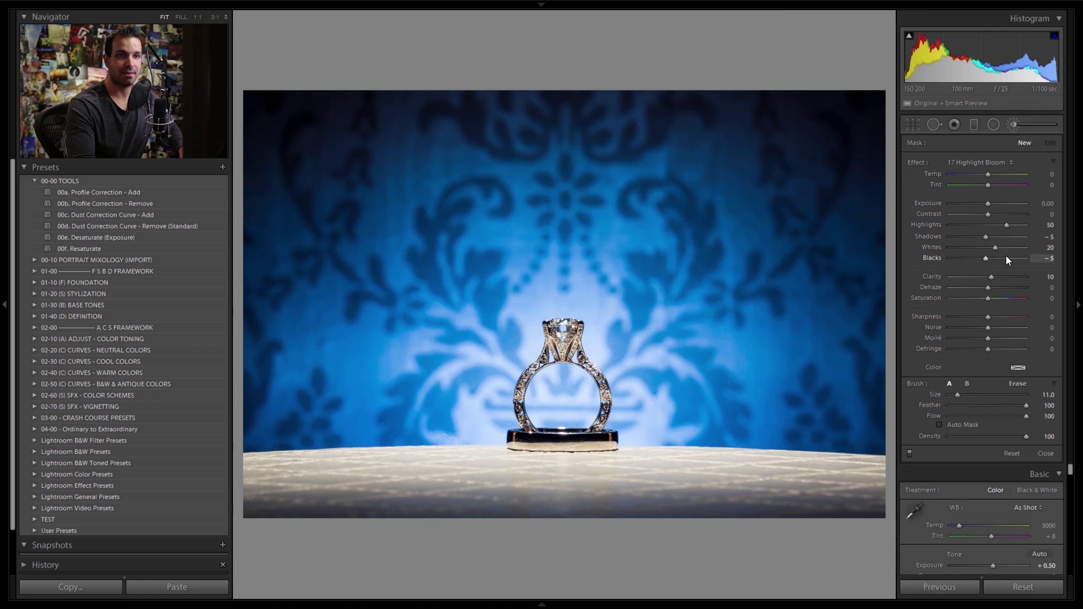
pyautogui.click(567, 341)
pyautogui.scroll(5, 567, 312)
pyautogui.scroll(1, 568, 313)
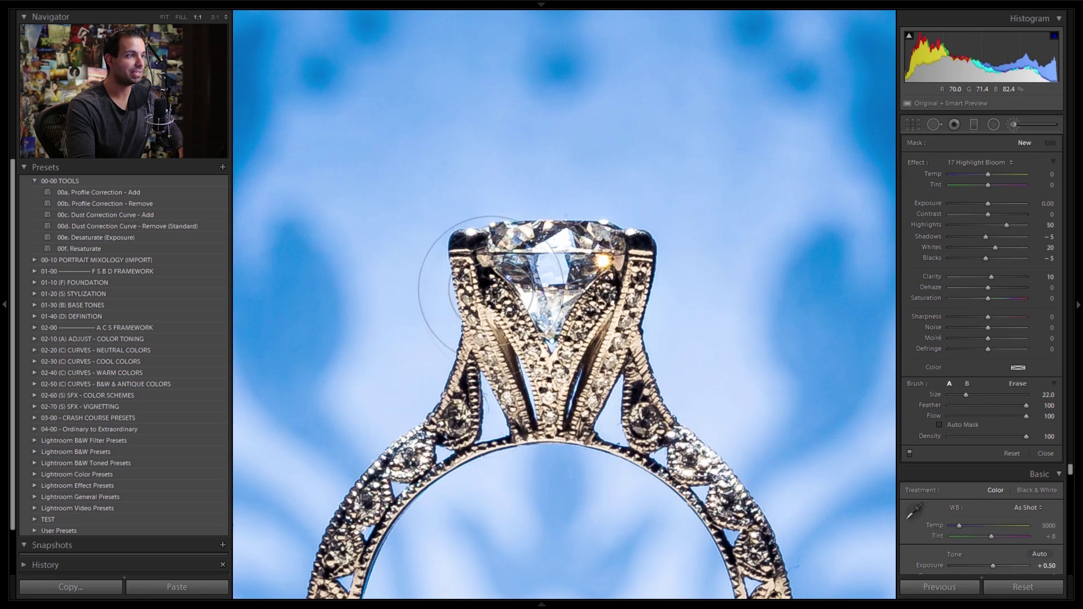
pyautogui.click(588, 360)
pyautogui.press('z')
pyautogui.scroll(-10, 558, 360)
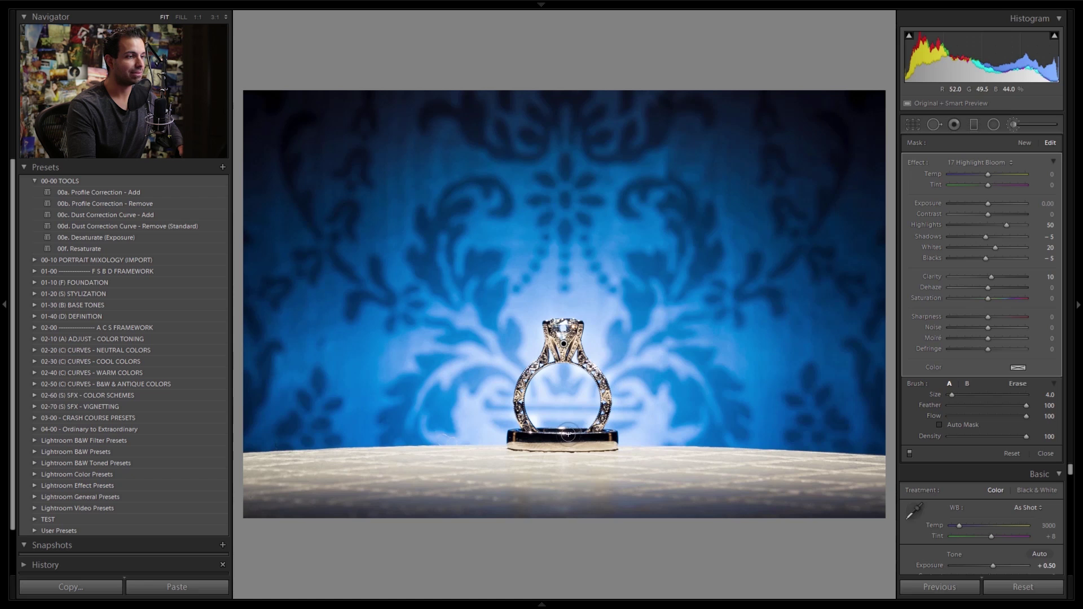
# Erase the Highlight Bloom brushwork from the blue backdrop inside and around the ring band, and check the brush effect off and on.
pyautogui.press('z')
pyautogui.press('alt')
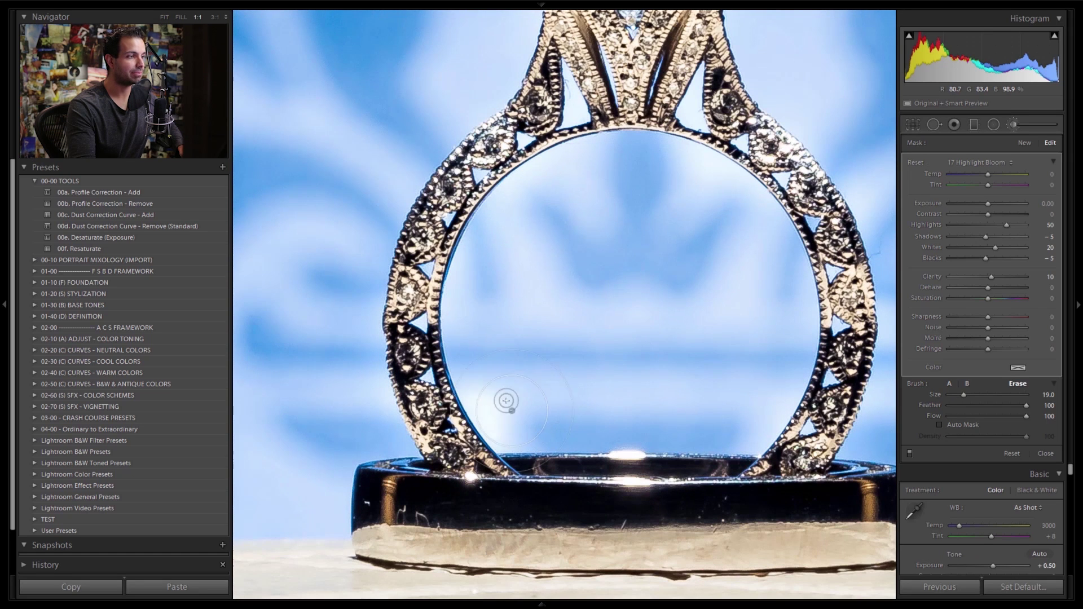
pyautogui.moveTo(627, 171)
pyautogui.mouseDown()
pyautogui.moveTo(669, 173)
pyautogui.moveTo(730, 200)
pyautogui.moveTo(764, 237)
pyautogui.moveTo(783, 319)
pyautogui.moveTo(777, 400)
pyautogui.moveTo(718, 475)
pyautogui.mouseUp()
pyautogui.moveTo(797, 176); pyautogui.dragTo(687, 219)
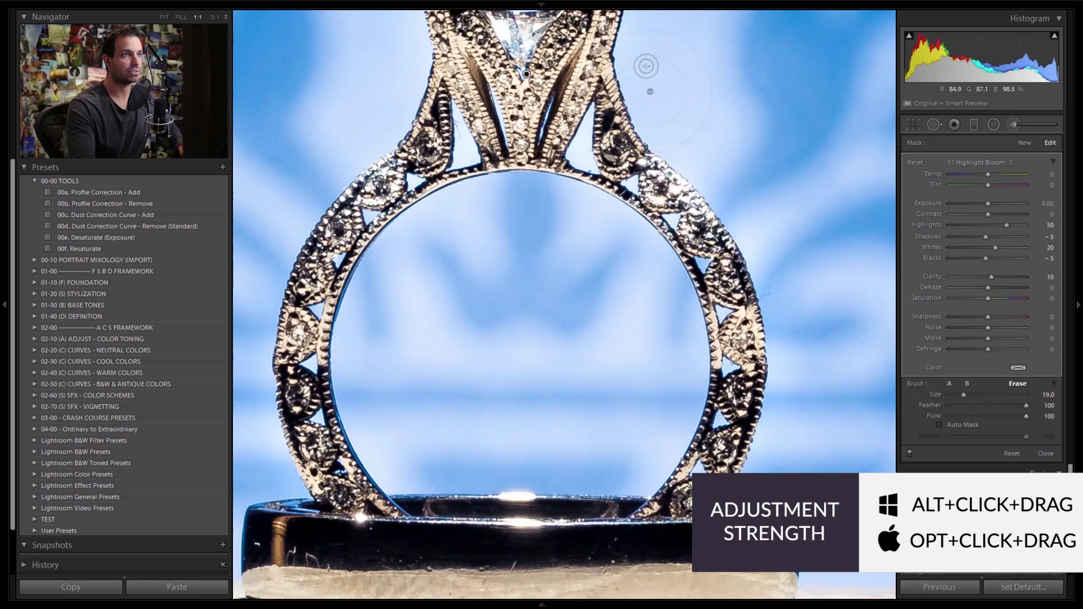
pyautogui.press('alt')
pyautogui.moveTo(775, 188)
pyautogui.mouseDown()
pyautogui.moveTo(807, 370)
pyautogui.moveTo(796, 474)
pyautogui.mouseUp()
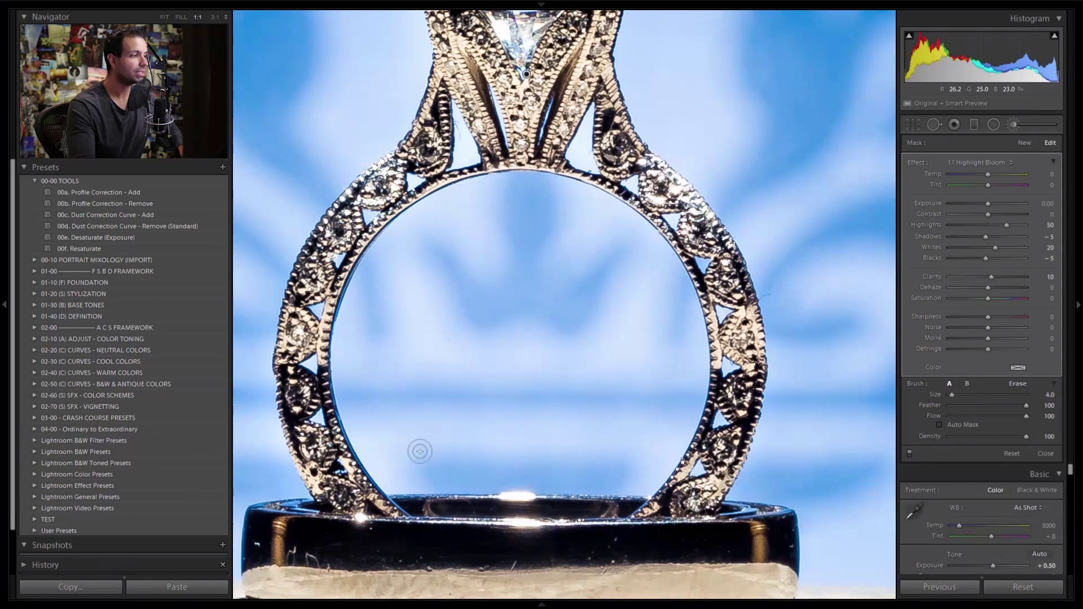
pyautogui.moveTo(363, 448); pyautogui.dragTo(615, 442)
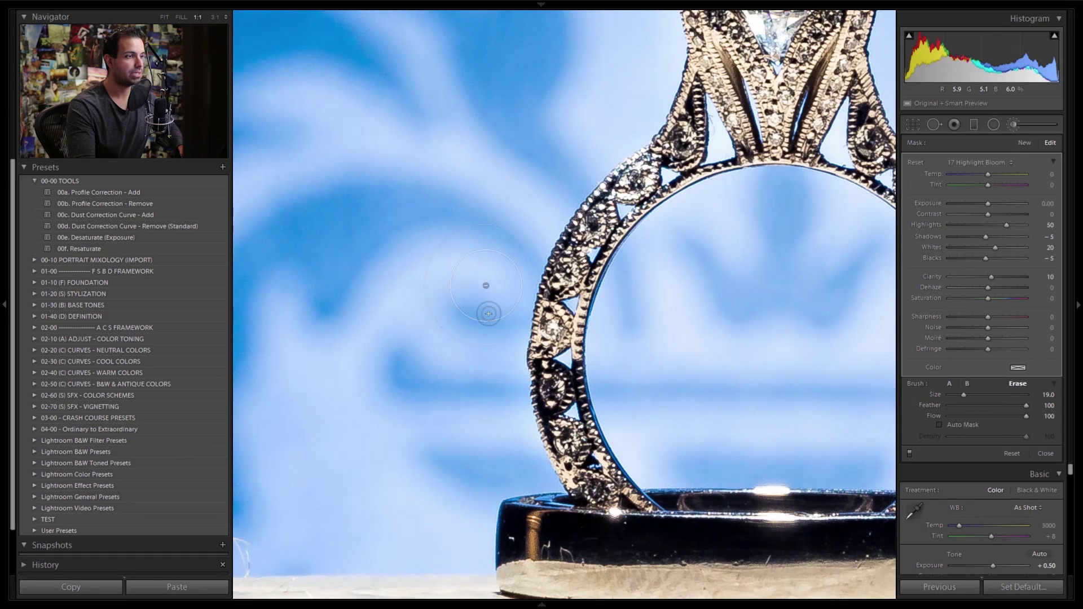
pyautogui.press('alt')
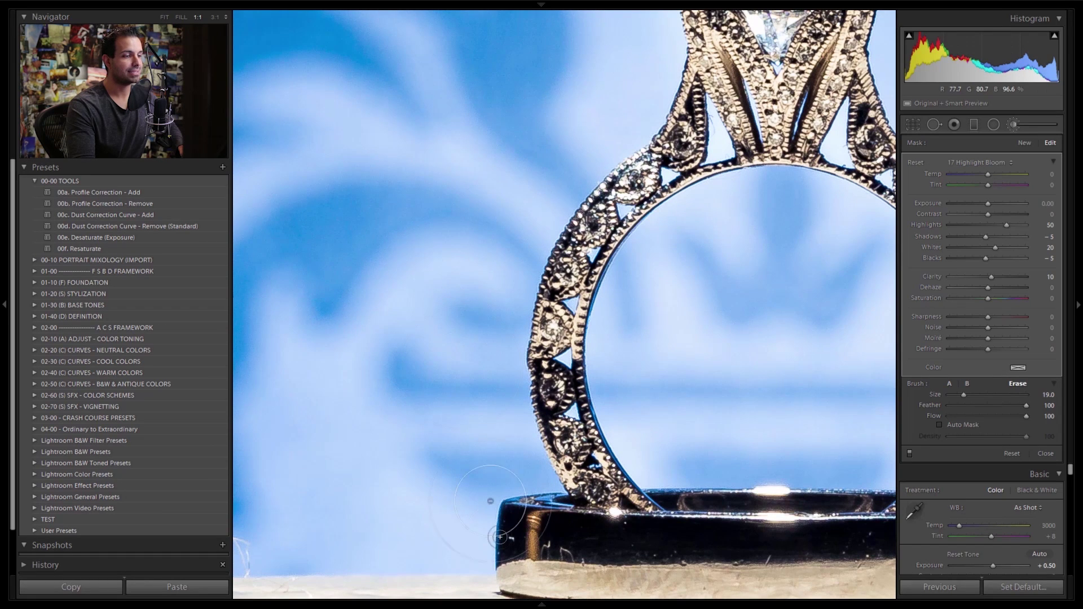
pyautogui.press('z')
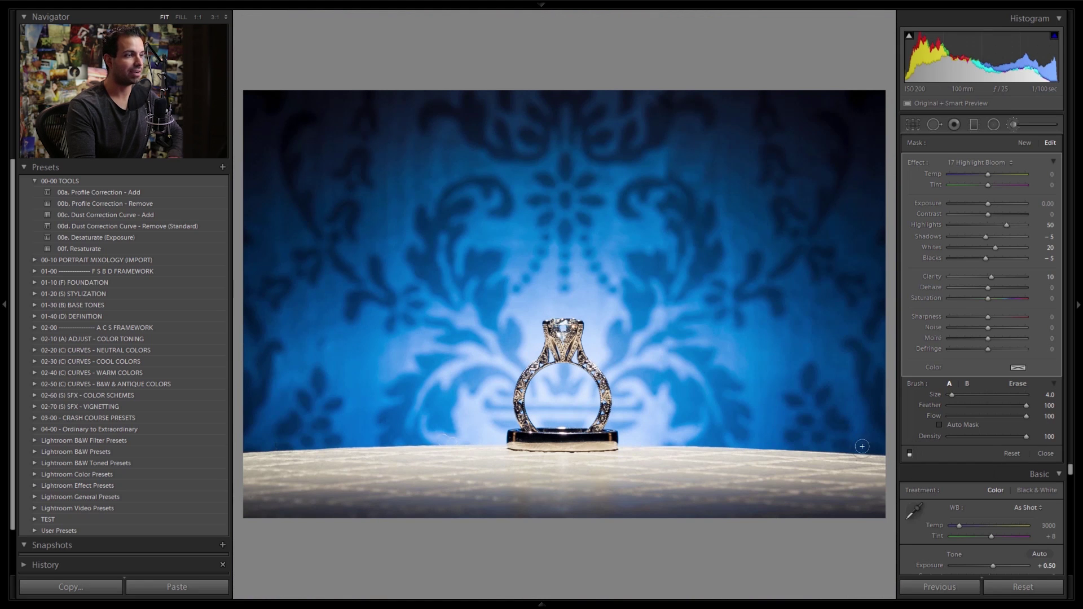
pyautogui.click(909, 453)
pyautogui.click(536, 341)
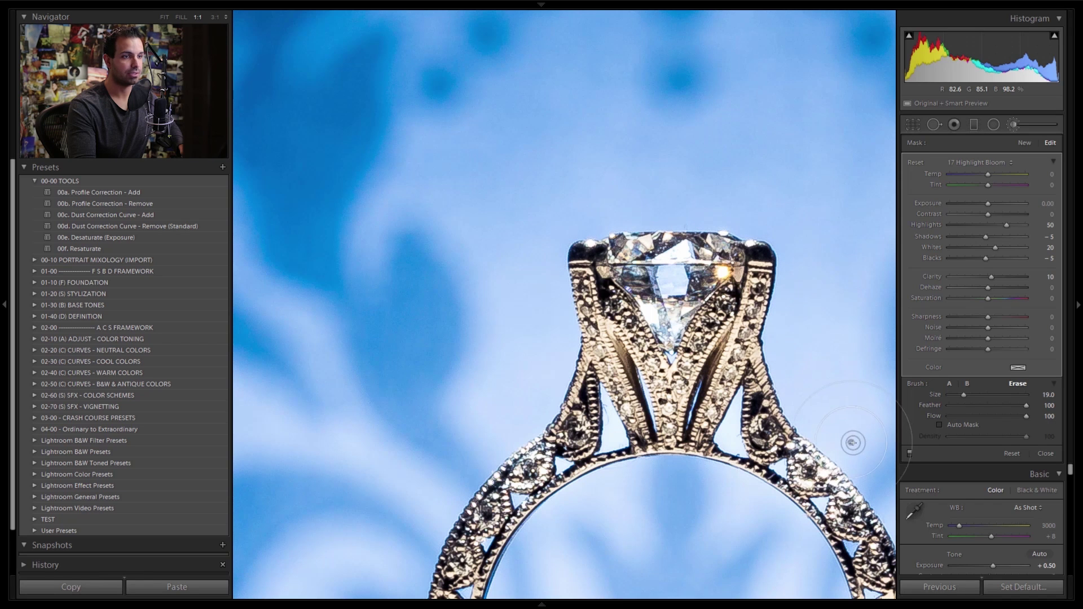
pyautogui.press('z')
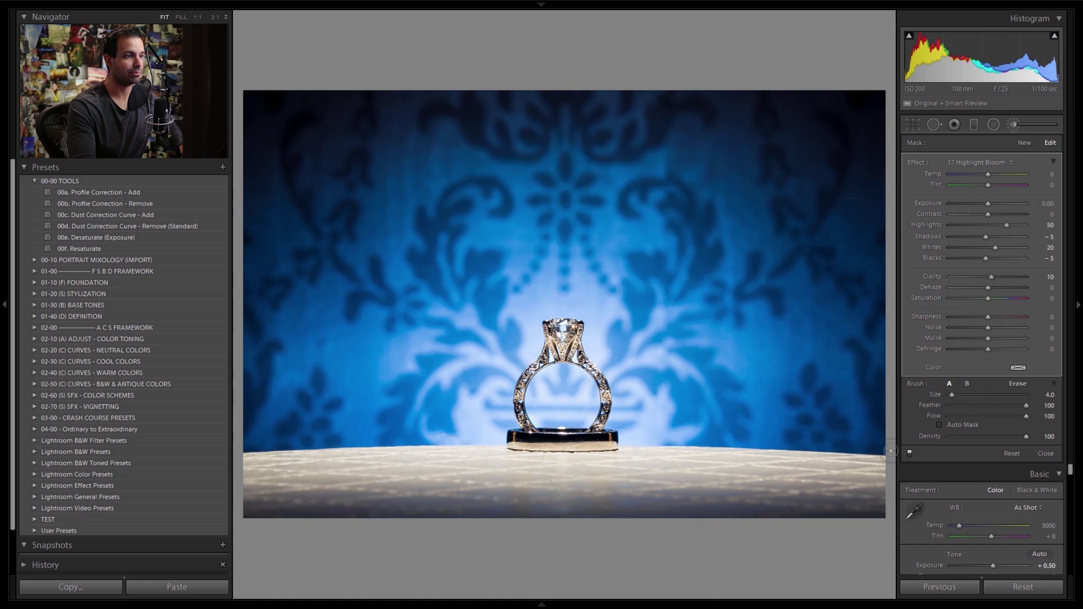
# Strengthen the Highlight Bloom brush to Highlights 83, Shadows -8, Whites 33, Blacks -8 and Clarity 17, comparing it off and on.
pyautogui.press('alt')
pyautogui.moveTo(568, 344); pyautogui.dragTo(624, 358)
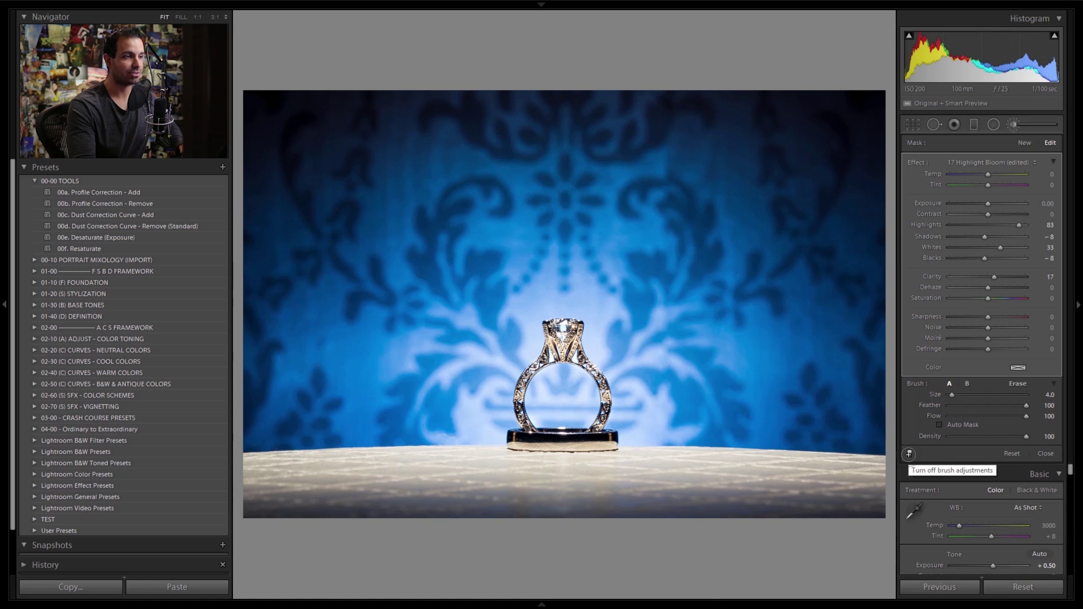
pyautogui.click(909, 454)
pyautogui.click(909, 452)
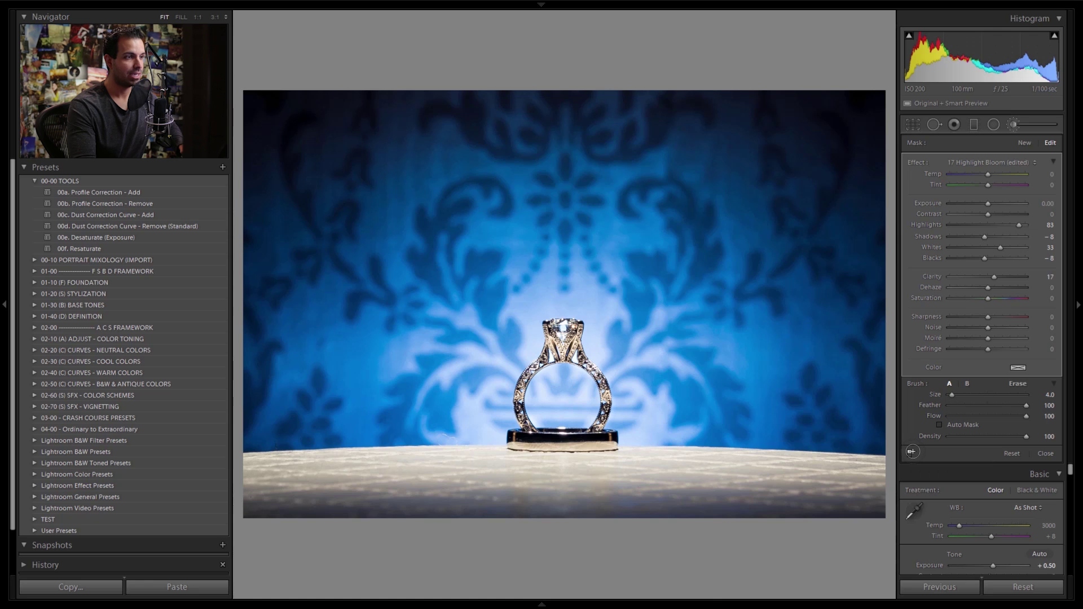
pyautogui.click(909, 453)
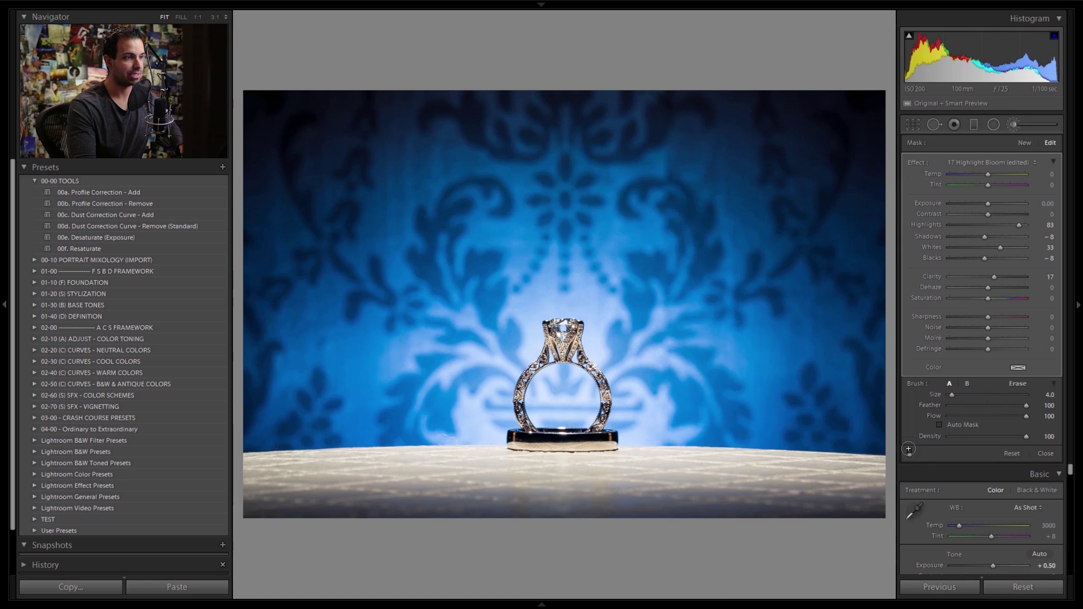
pyautogui.click(909, 451)
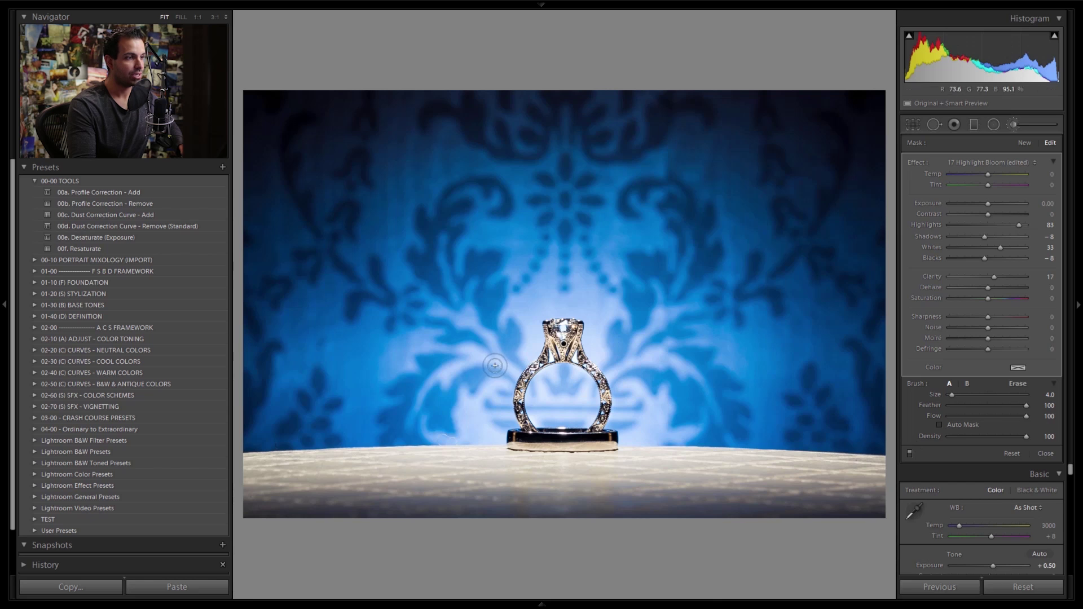
# Erase the Highlight Bloom brushwork from the backdrop showing in and around the ring band's gaps, using an auto-masked eraser of size 8.
pyautogui.press('z')
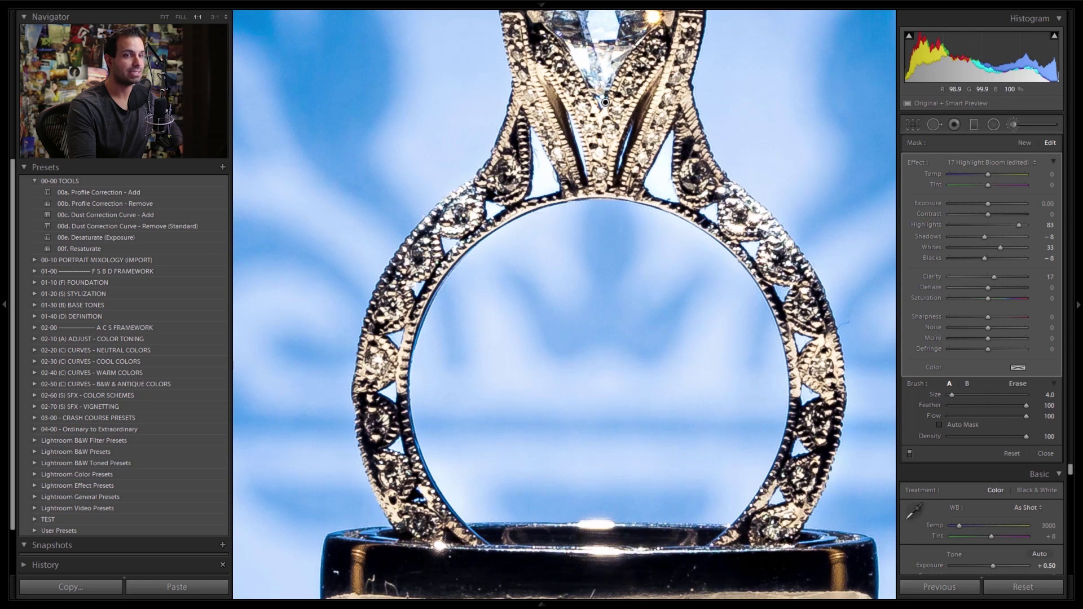
pyautogui.press('alt')
pyautogui.scroll(-2, 535, 172)
pyautogui.click(939, 423)
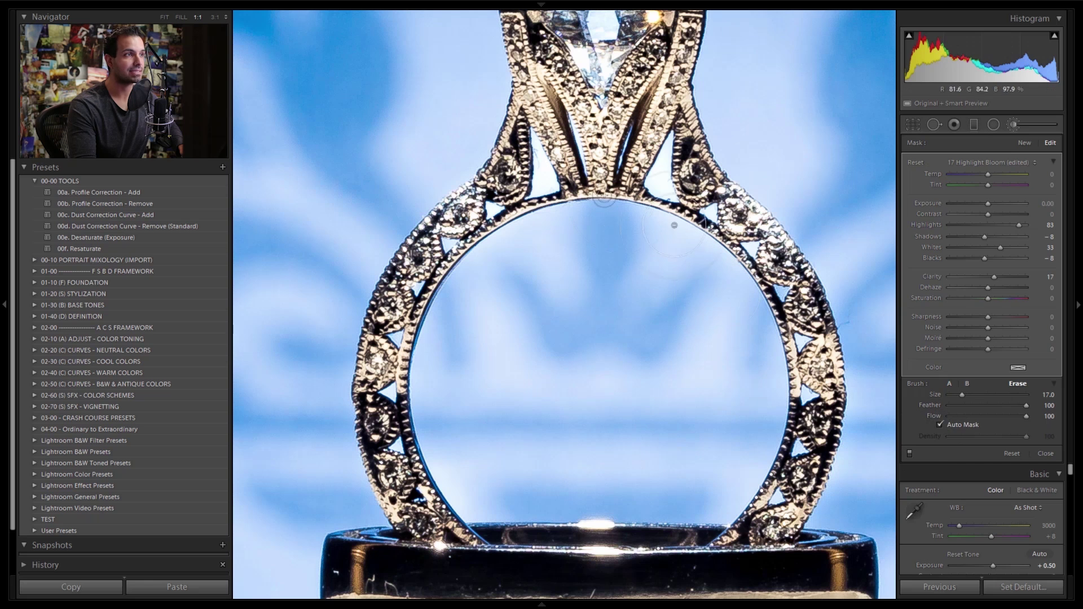
pyautogui.press('[')
pyautogui.press('[')
pyautogui.press('[')
pyautogui.press('[')
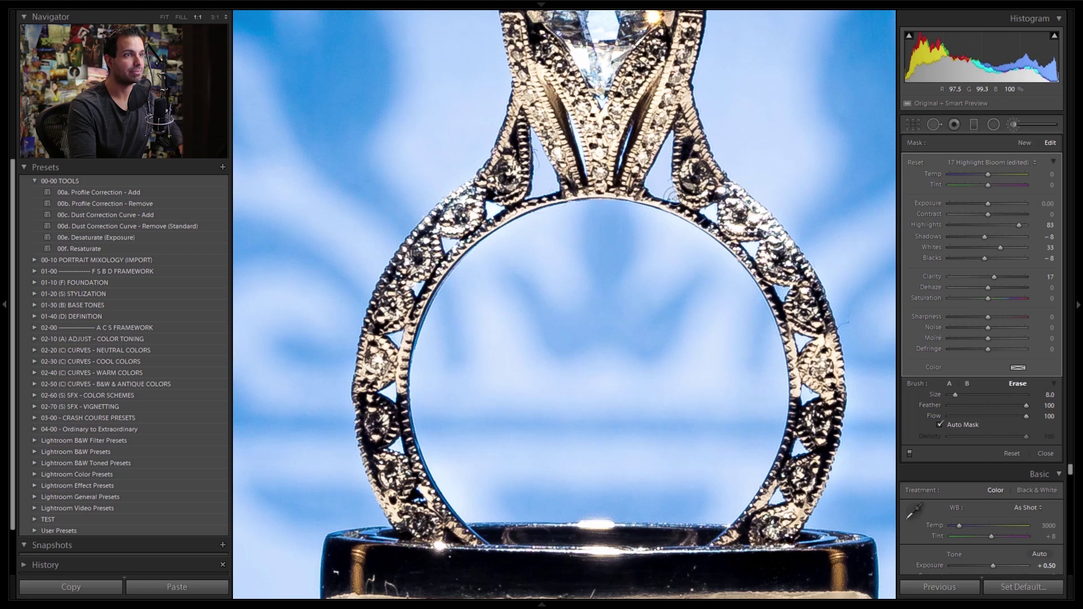
pyautogui.keyDown('alt'); pyautogui.click(711, 211); pyautogui.keyUp('alt')
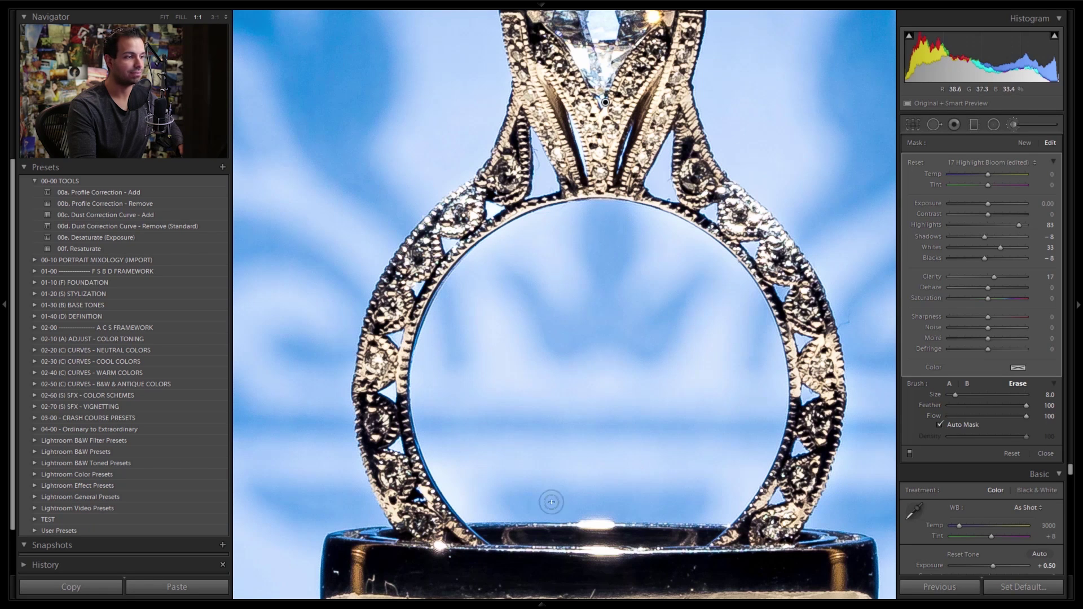
pyautogui.keyDown('alt'); pyautogui.click(391, 391); pyautogui.keyUp('alt')
pyautogui.keyDown('alt'); pyautogui.click(397, 340); pyautogui.keyUp('alt')
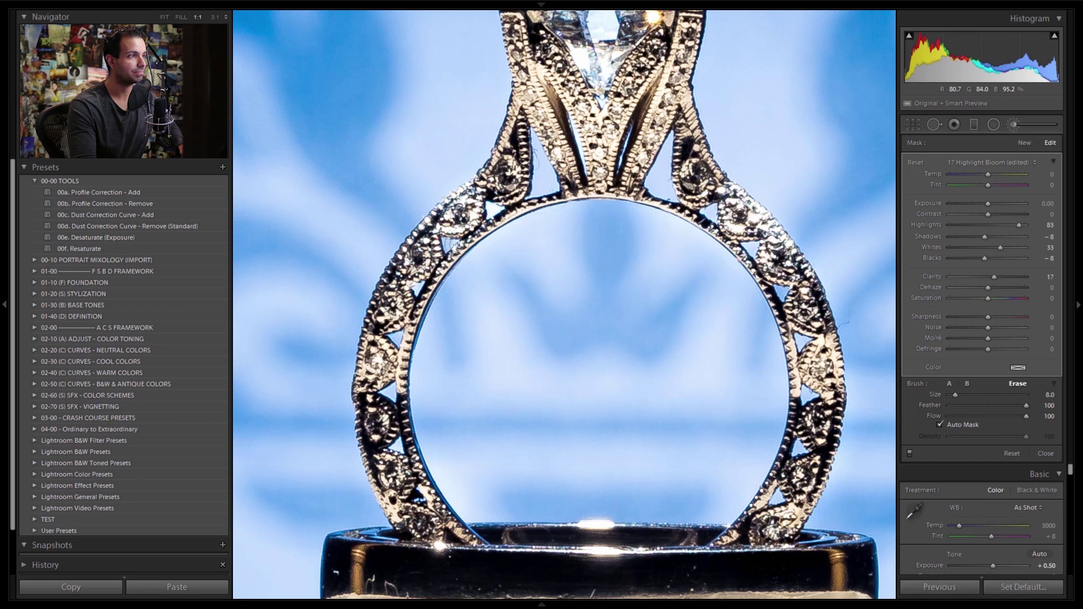
pyautogui.keyDown('alt'); pyautogui.click(498, 209); pyautogui.keyUp('alt')
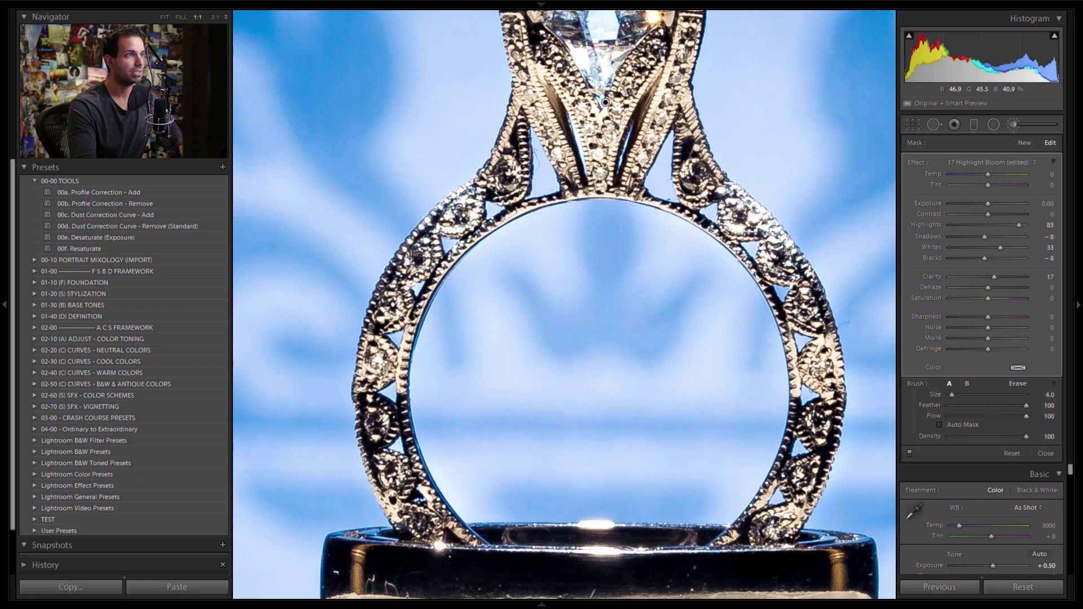
# Erase the brushwork from the narrow openings in the setting below the diamond, using an auto-masked eraser of size 3.
pyautogui.moveTo(607, 137); pyautogui.dragTo(574, 201)
pyautogui.press('[')
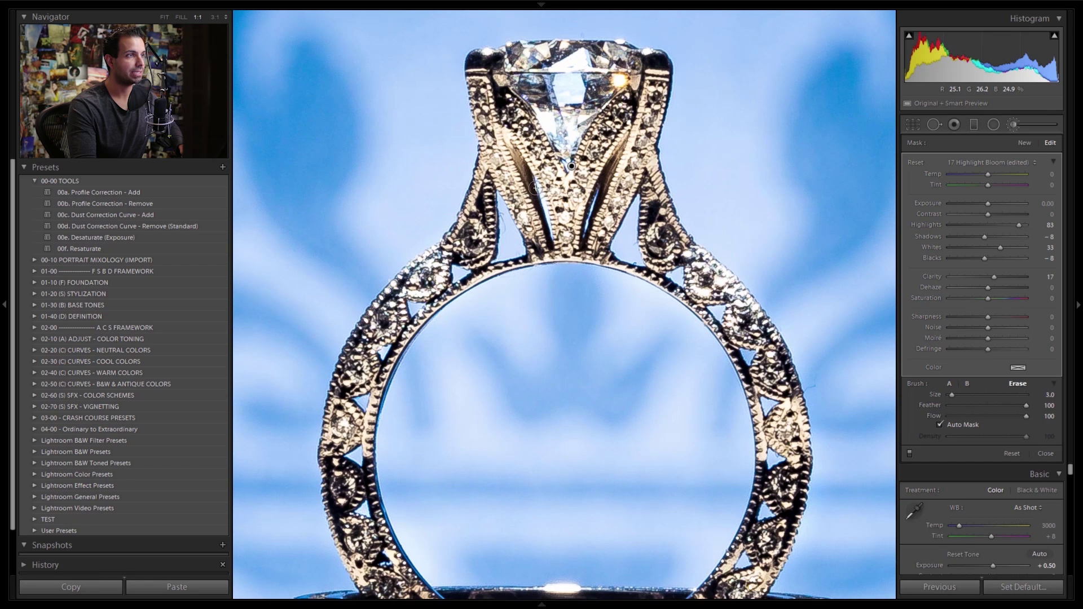
pyautogui.moveTo(536, 185)
pyautogui.mouseDown()
pyautogui.moveTo(549, 234)
pyautogui.moveTo(536, 184)
pyautogui.moveTo(551, 232)
pyautogui.mouseUp()
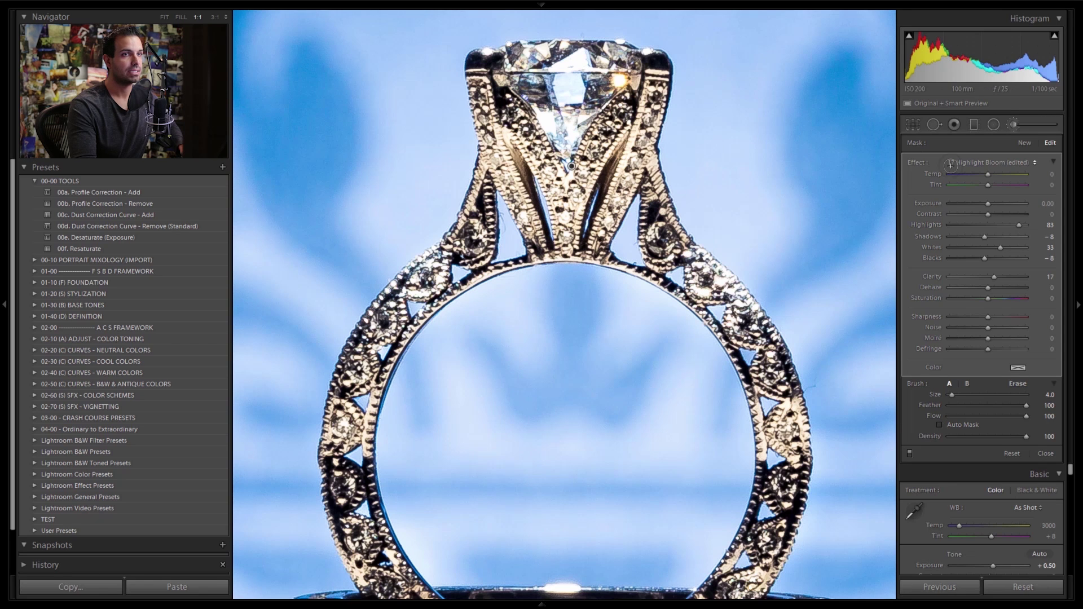
# Reduce the Highlight Bloom brush to Highlights 55, Shadows -5, Whites 22, Blacks -5 and Clarity 11, and close the Adjustment Brush.
pyautogui.moveTo(572, 166); pyautogui.dragTo(525, 160)
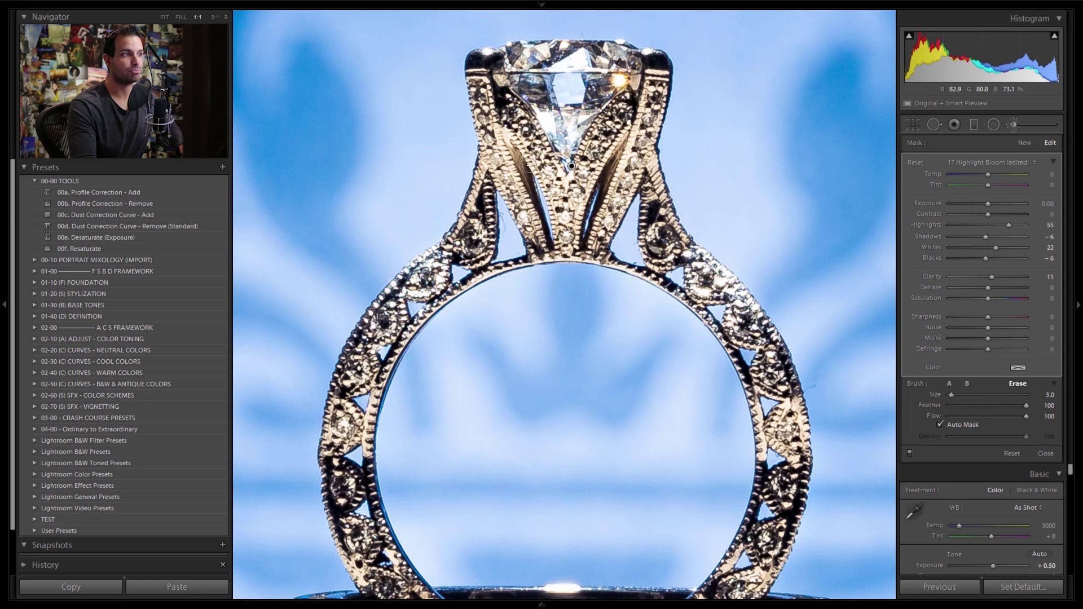
pyautogui.press('z')
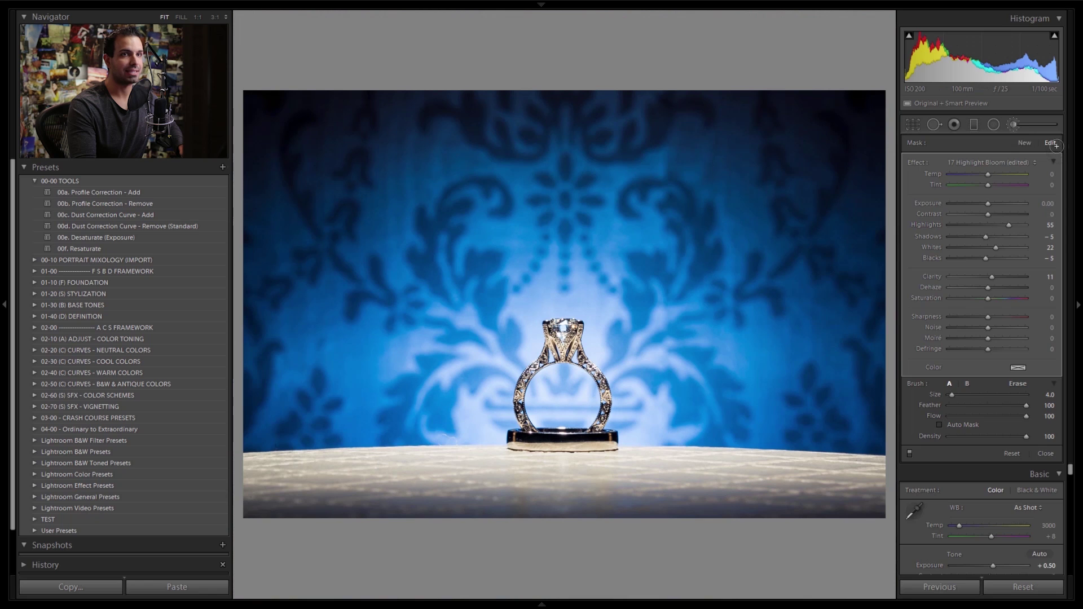
pyautogui.click(1021, 125)
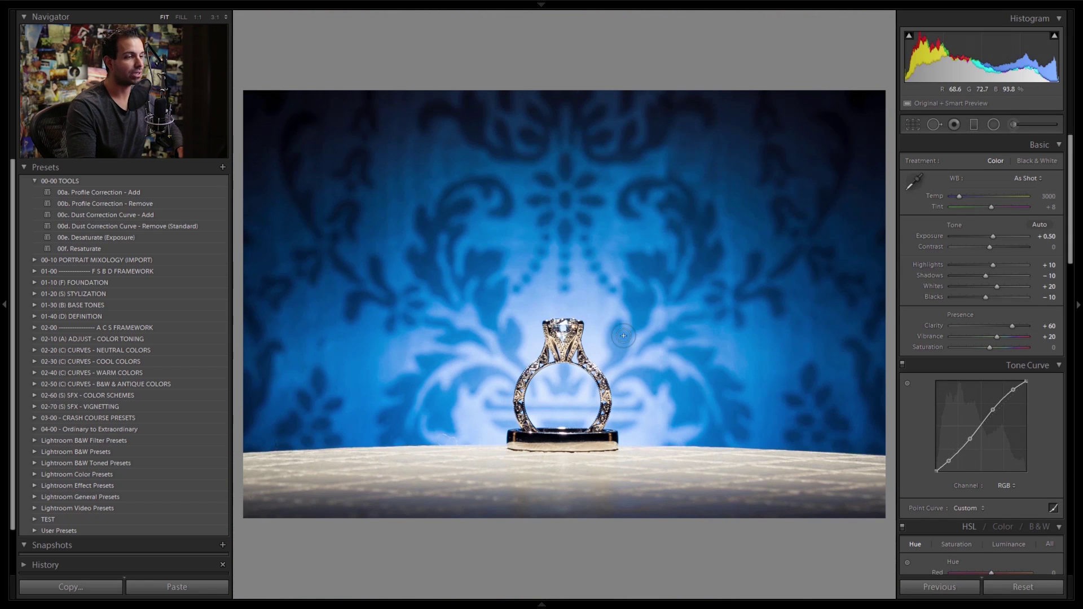
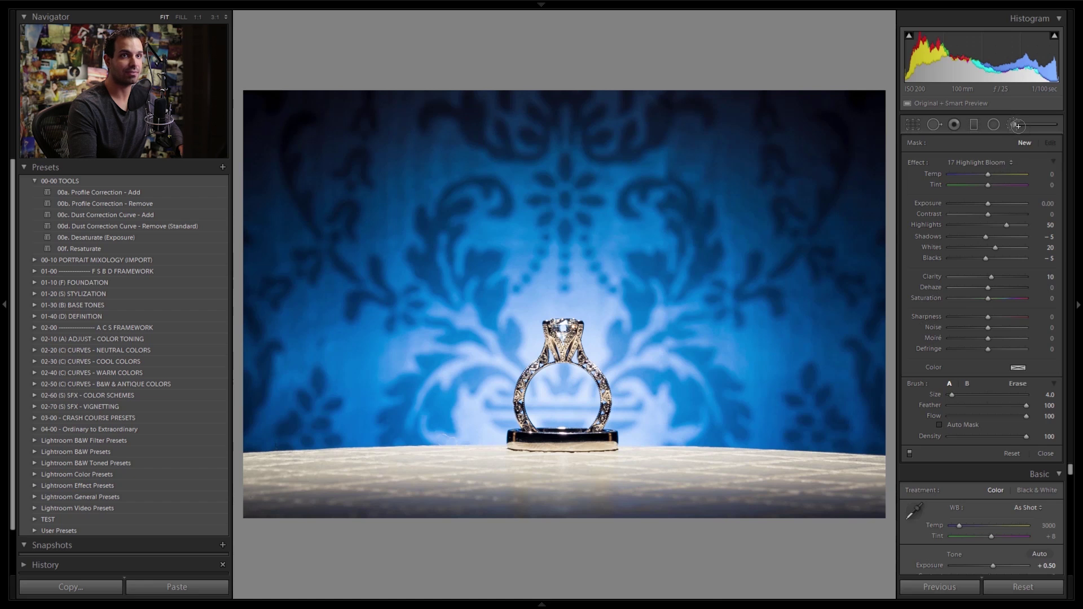
# Heal the curled stray fibre along the table's edge just left of the ring, using a Spot Removal brush of size 17.
pyautogui.click(442, 455)
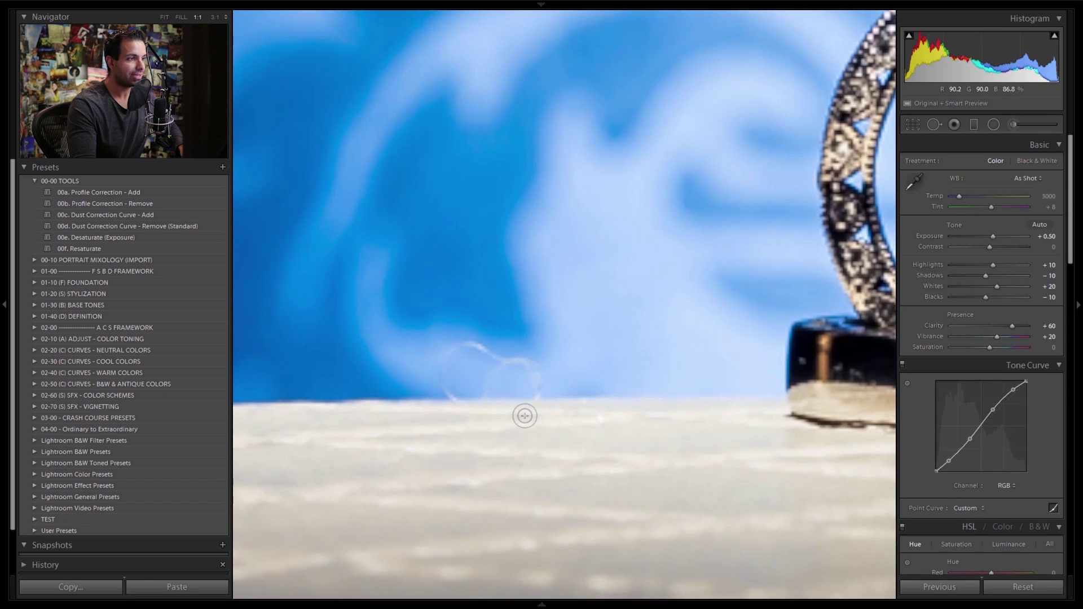
pyautogui.press('q')
pyautogui.press('[')
pyautogui.moveTo(484, 402)
pyautogui.mouseDown()
pyautogui.moveTo(454, 396)
pyautogui.moveTo(441, 350)
pyautogui.moveTo(471, 342)
pyautogui.moveTo(511, 363)
pyautogui.moveTo(481, 399)
pyautogui.moveTo(520, 362)
pyautogui.moveTo(536, 364)
pyautogui.moveTo(539, 406)
pyautogui.moveTo(533, 372)
pyautogui.moveTo(538, 398)
pyautogui.moveTo(603, 417)
pyautogui.moveTo(592, 423)
pyautogui.moveTo(568, 416)
pyautogui.moveTo(592, 399)
pyautogui.moveTo(580, 412)
pyautogui.moveTo(589, 415)
pyautogui.mouseUp()
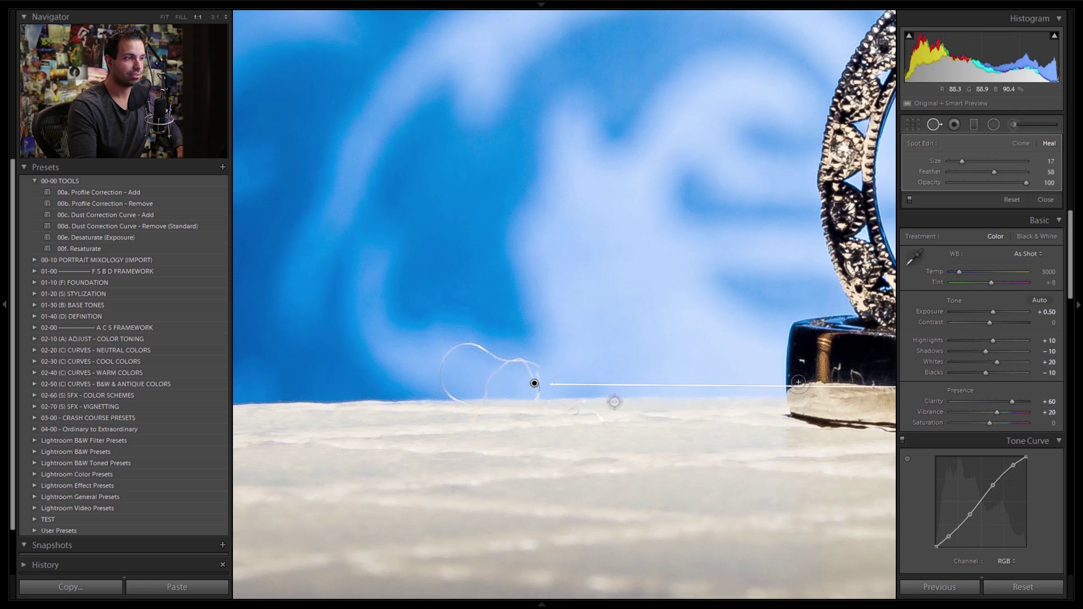
pyautogui.press('z')
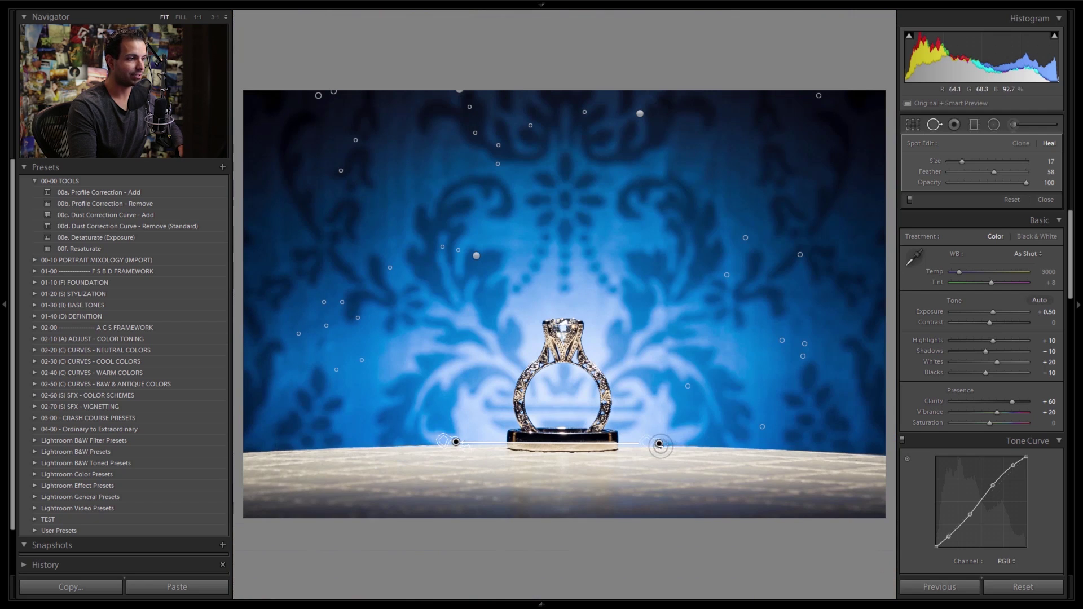
pyautogui.press('q')
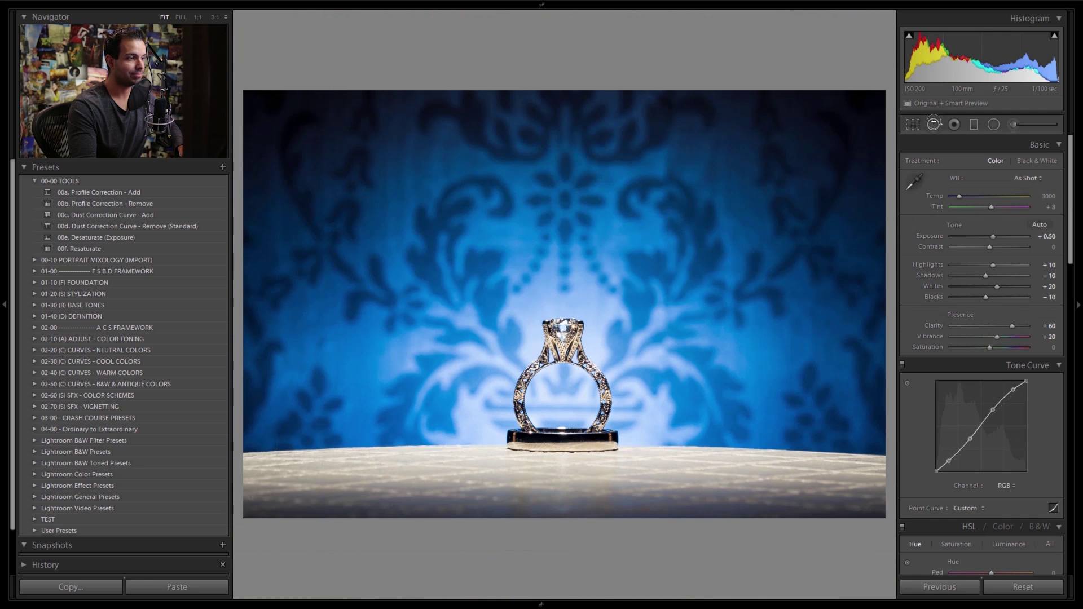
# Heal the dark hair on the backdrop above the table's far-left edge at size 17, with the source placed slightly left of it.
pyautogui.click(332, 457)
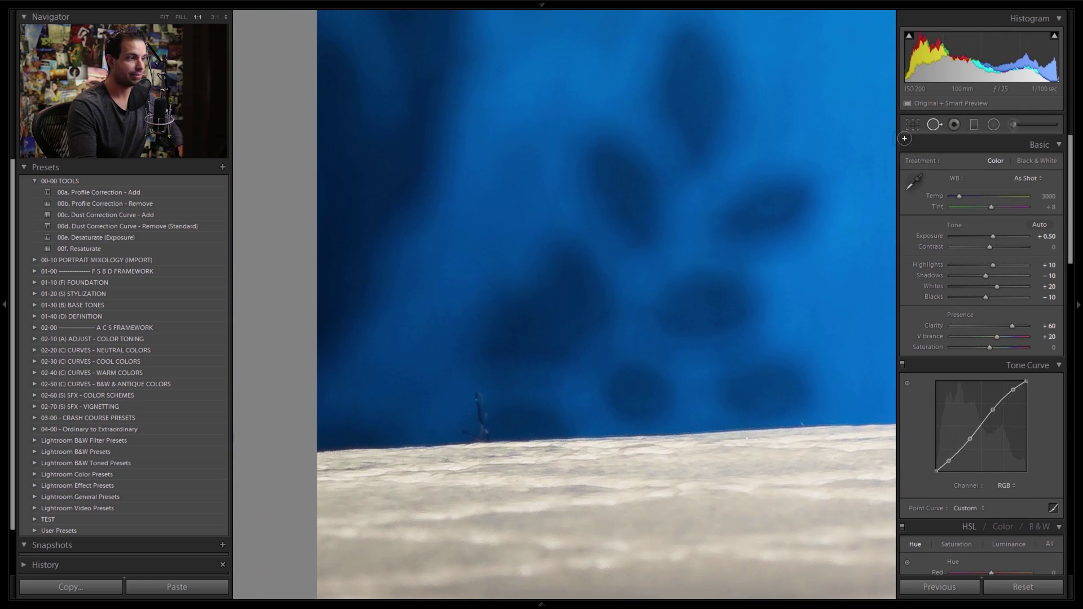
pyautogui.press('q')
pyautogui.moveTo(460, 431)
pyautogui.mouseDown()
pyautogui.moveTo(484, 445)
pyautogui.moveTo(485, 427)
pyautogui.moveTo(488, 440)
pyautogui.moveTo(487, 408)
pyautogui.mouseUp()
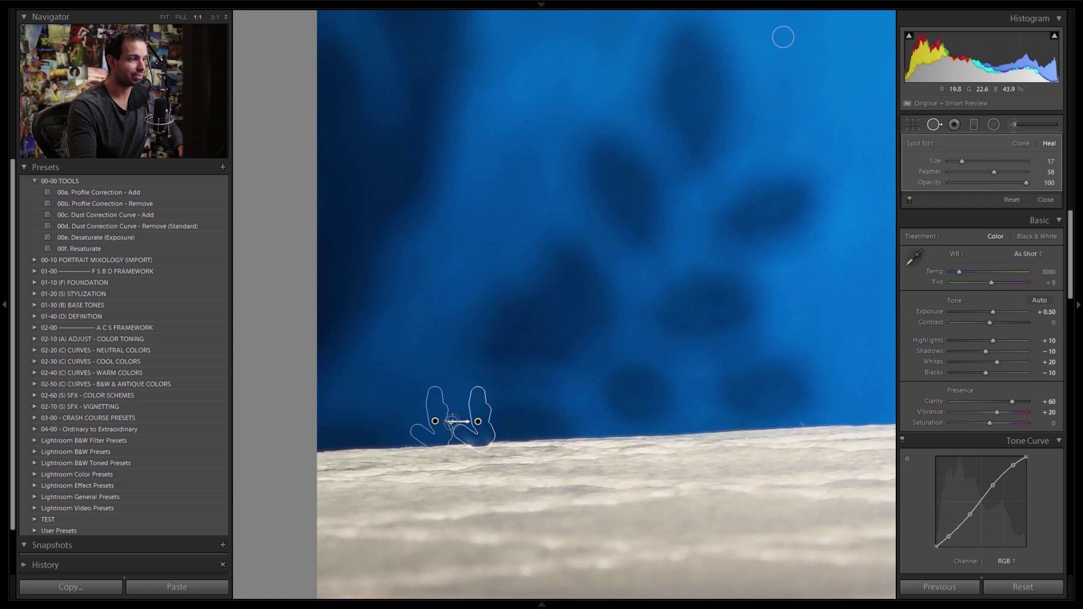
pyautogui.moveTo(434, 420); pyautogui.dragTo(430, 422)
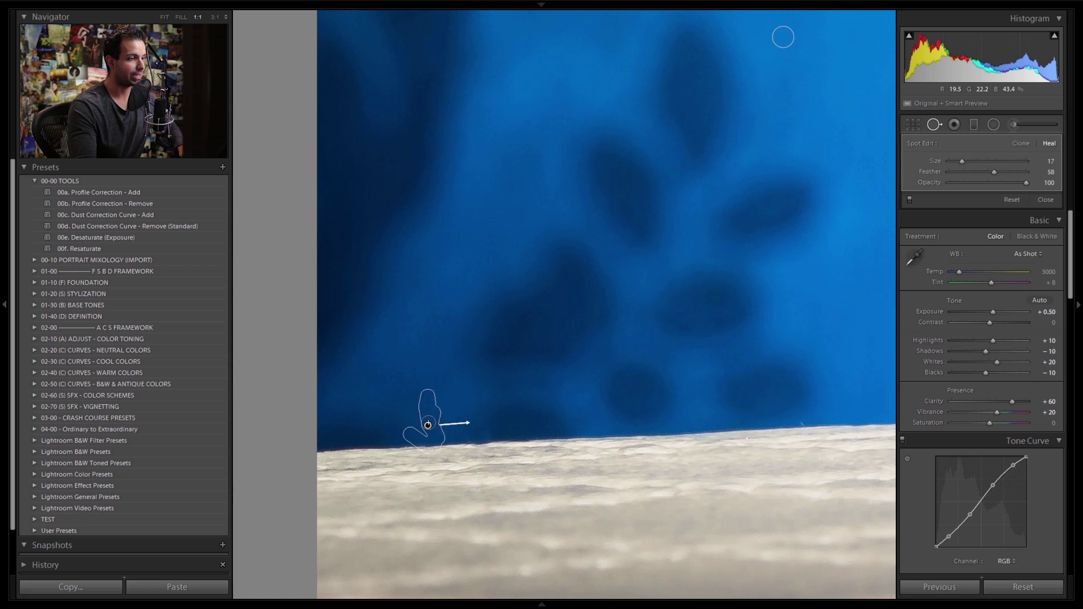
pyautogui.click(931, 125)
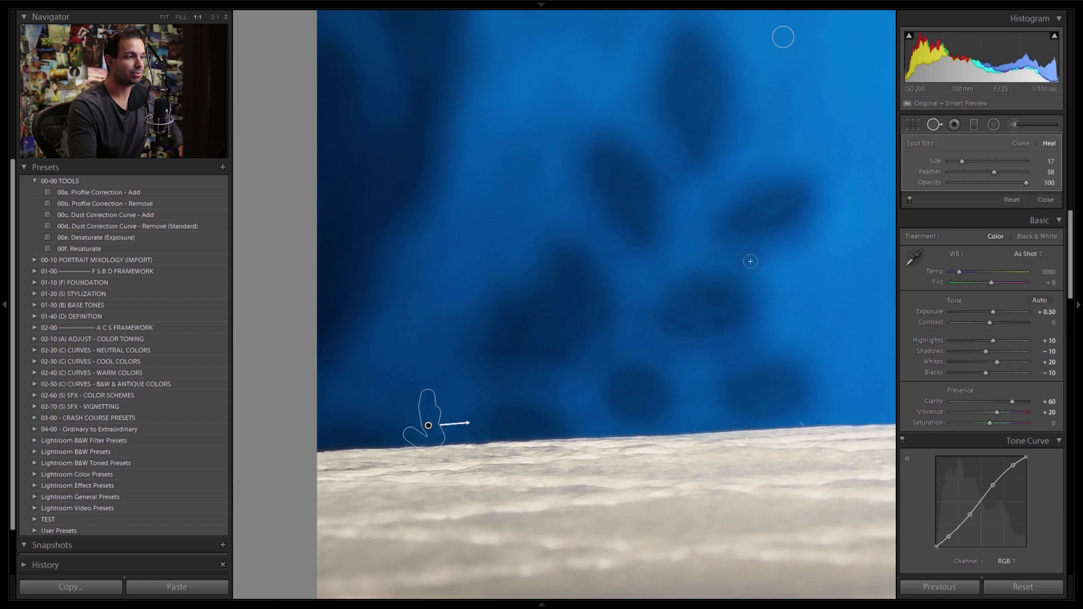
pyautogui.click(608, 369)
# Heal the fine hair sticking out from the right outer edge of the ring band, using a Spot Removal brush of size 12.
pyautogui.press('k')
pyautogui.click(518, 463)
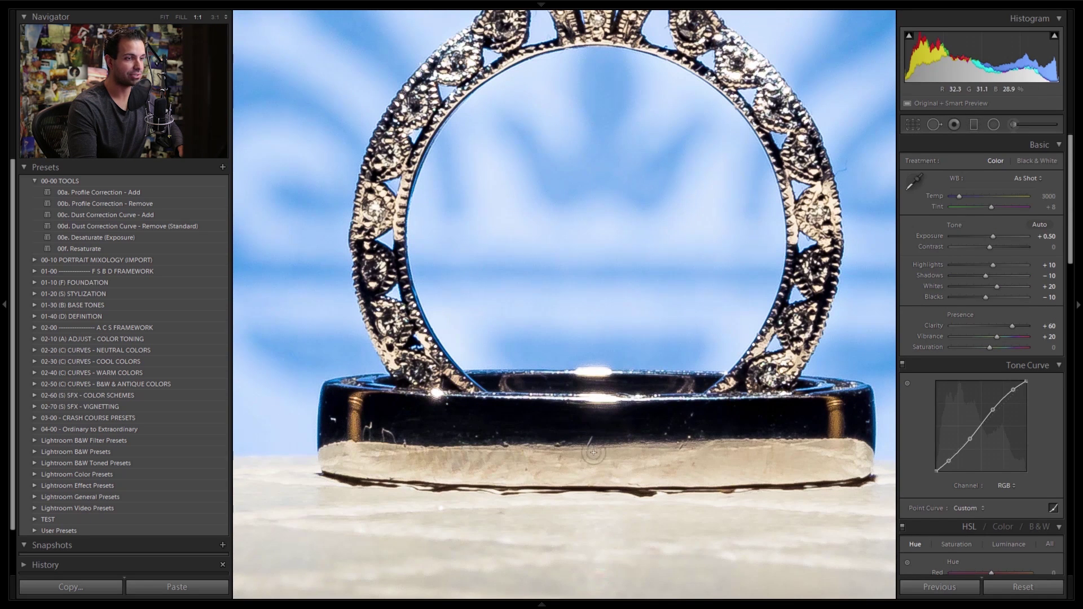
pyautogui.moveTo(701, 454); pyautogui.dragTo(580, 446)
pyautogui.moveTo(807, 395); pyautogui.dragTo(694, 437)
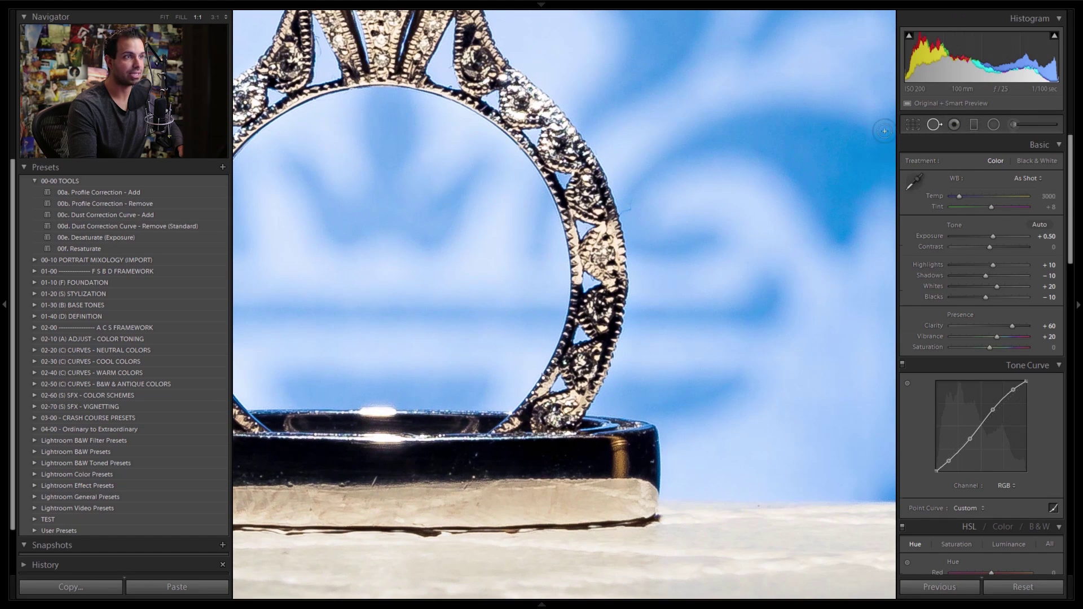
pyautogui.click(914, 125)
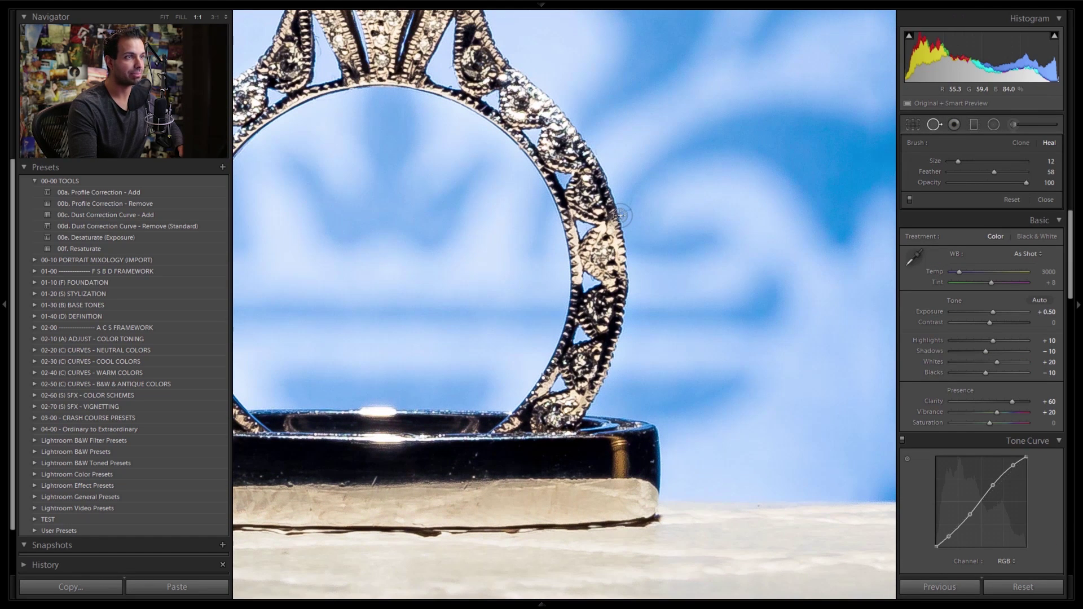
pyautogui.moveTo(629, 209)
pyautogui.mouseDown()
pyautogui.moveTo(621, 216)
pyautogui.moveTo(634, 197)
pyautogui.mouseUp()
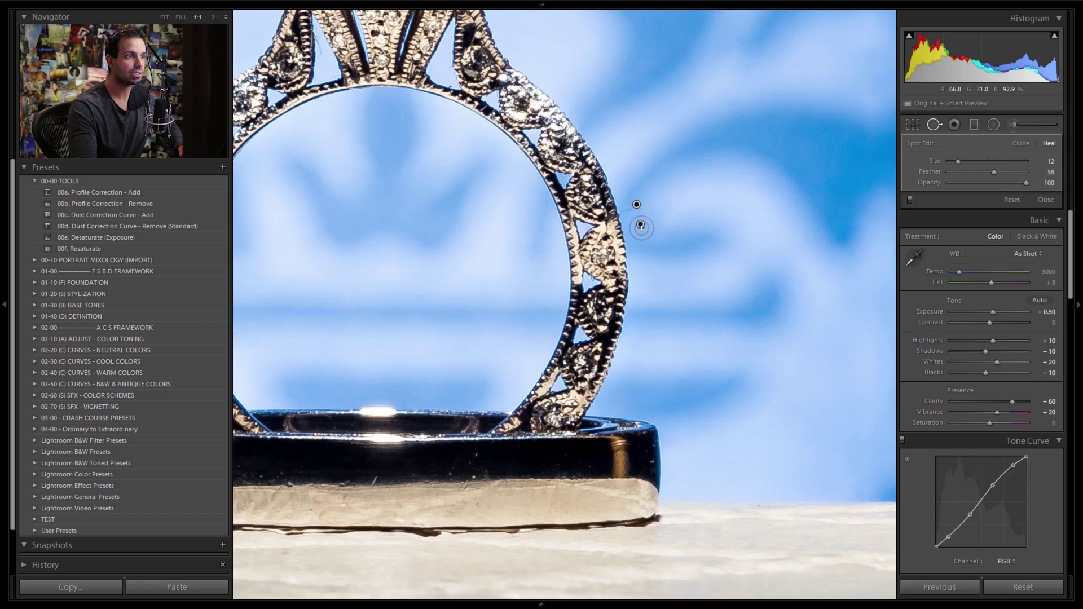
pyautogui.press('q')
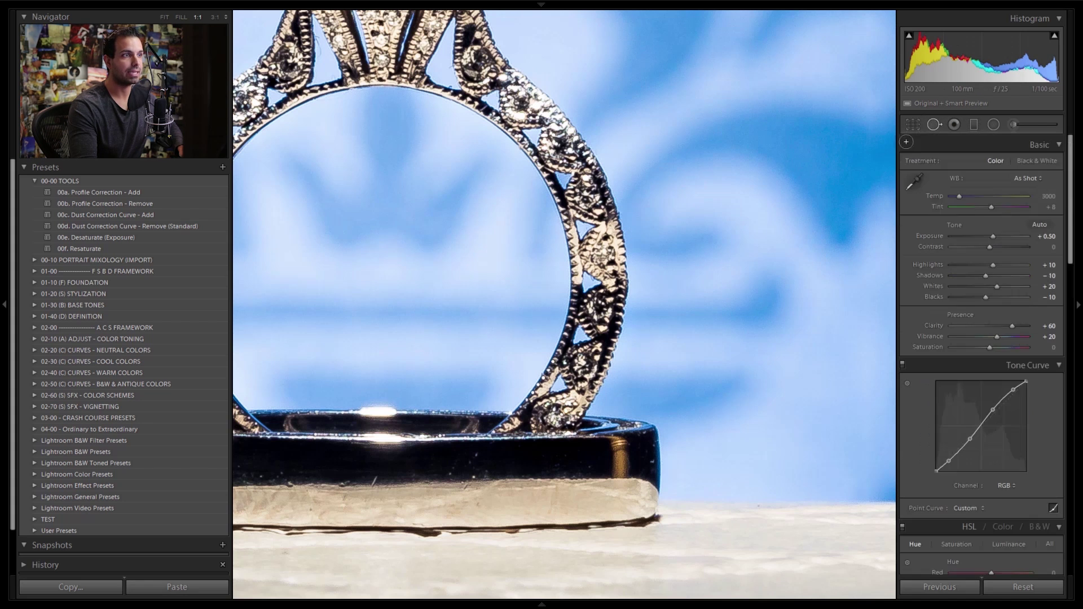
# View the whole photo with all panels hidden and compare its before and after versions several times.
pyautogui.press('z')
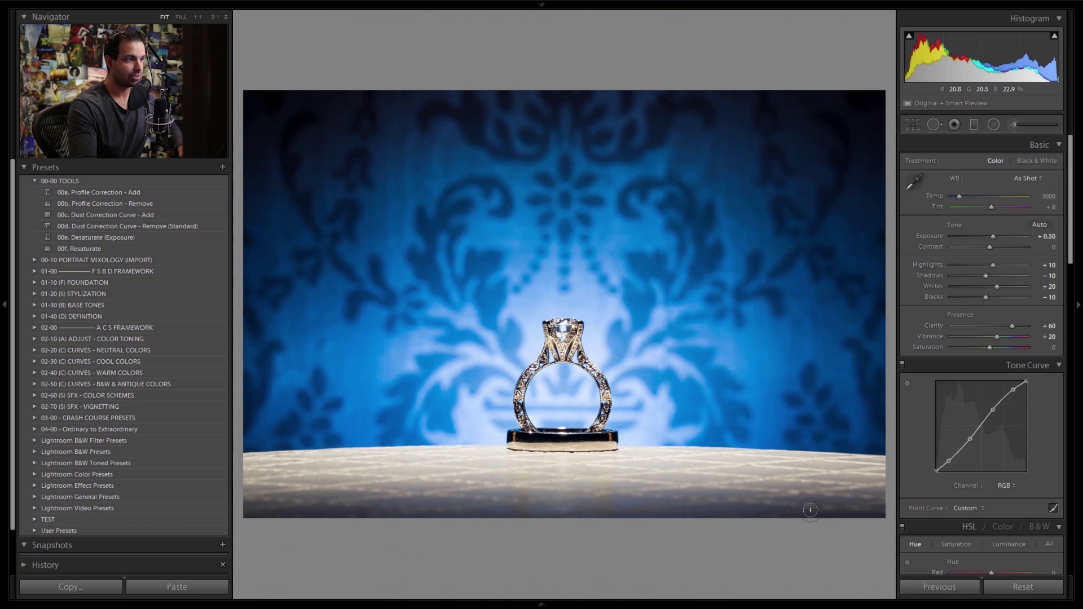
pyautogui.hotkey('shift', 'Tab')
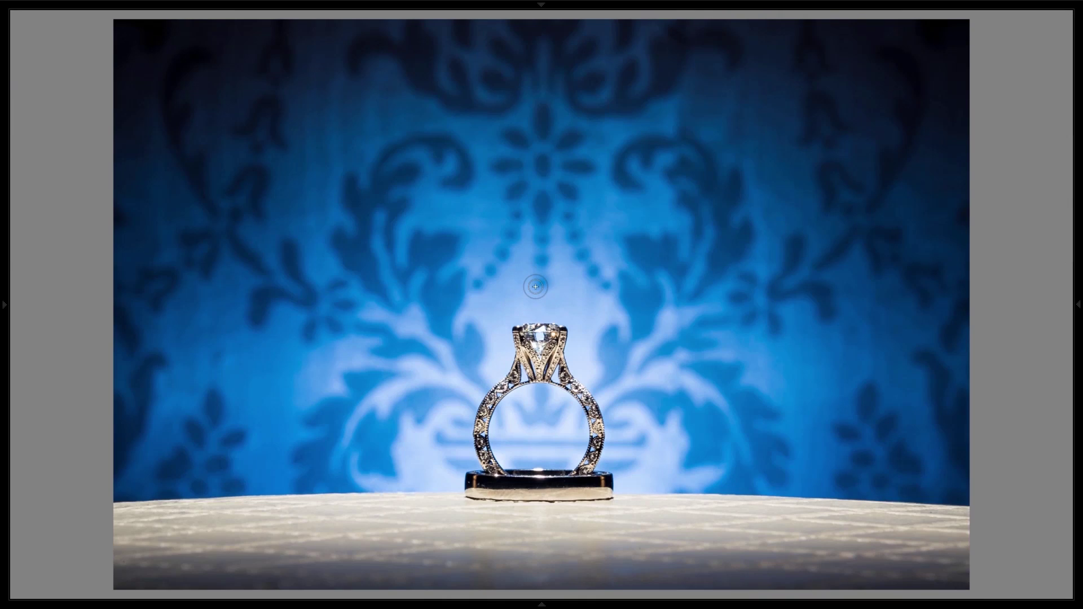
pyautogui.press('\\')
pyautogui.press('\\')
pyautogui.press('\\')
pyautogui.press('\\')
pyautogui.press('\\')
pyautogui.press('\\')
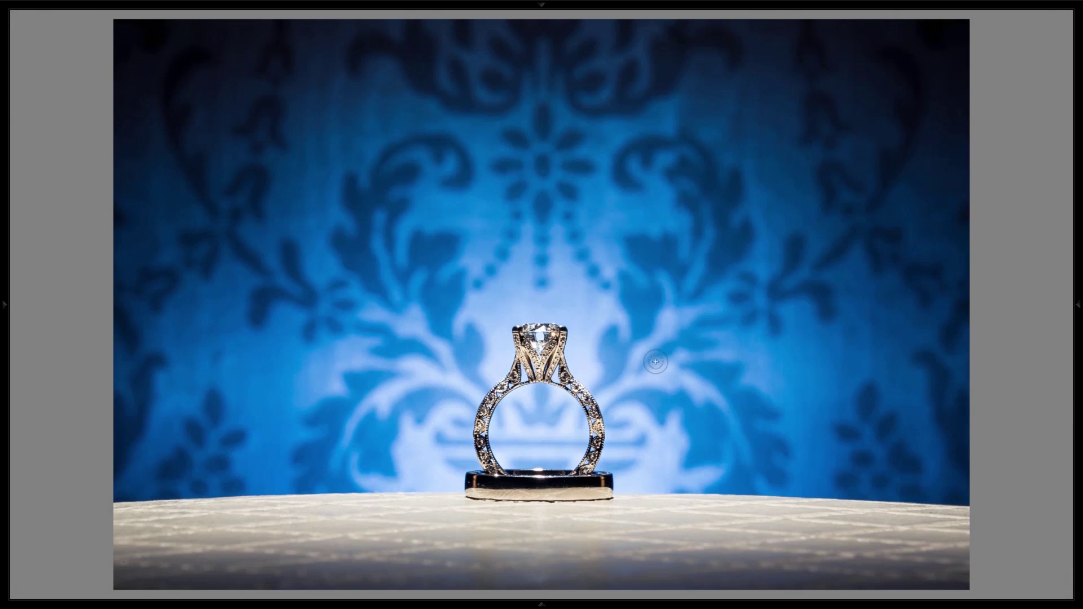